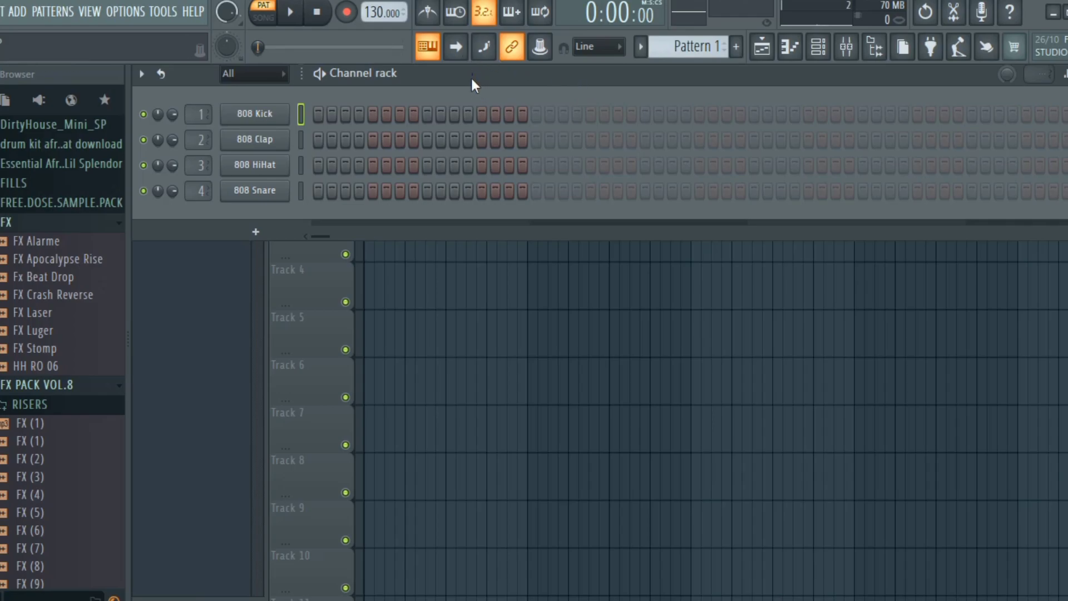
# Step: Set the project tempo to 83 BPM
pyautogui.rightClick(376, 14)
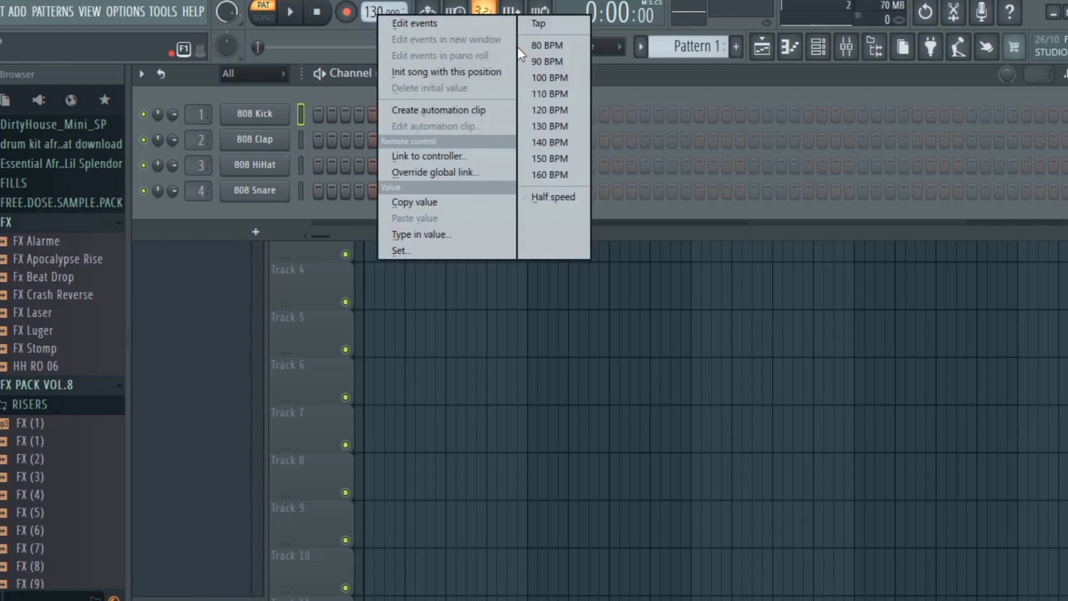
pyautogui.click(547, 45)
pyautogui.scroll(1, 377, 13)
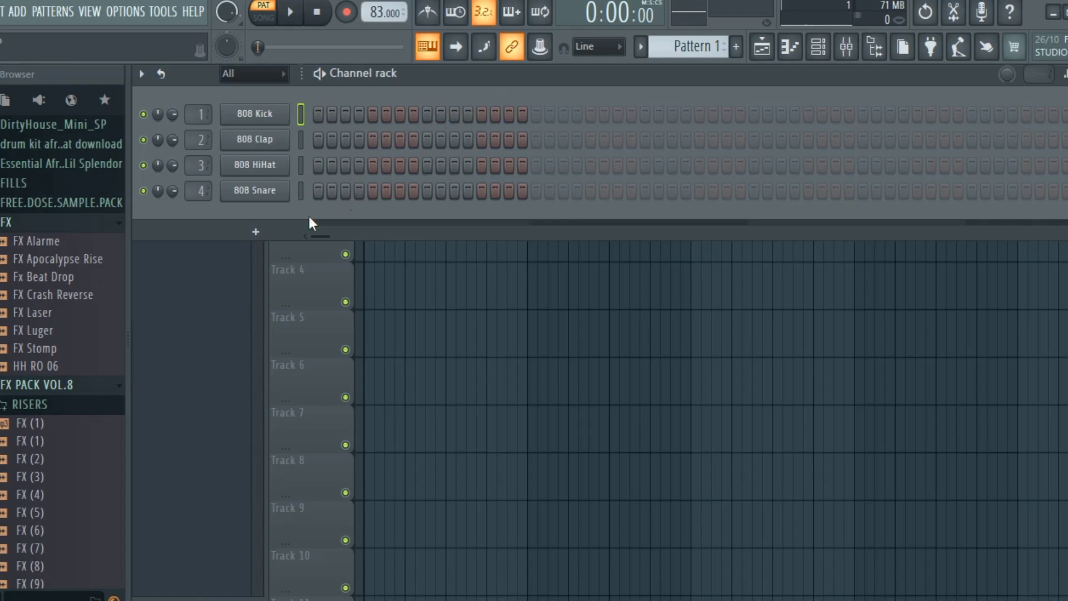
# Step: Add an SRX WORLD instrument channel and load an acoustic guitar patch from the AGT (AC.Guitar) category
pyautogui.click(270, 233)
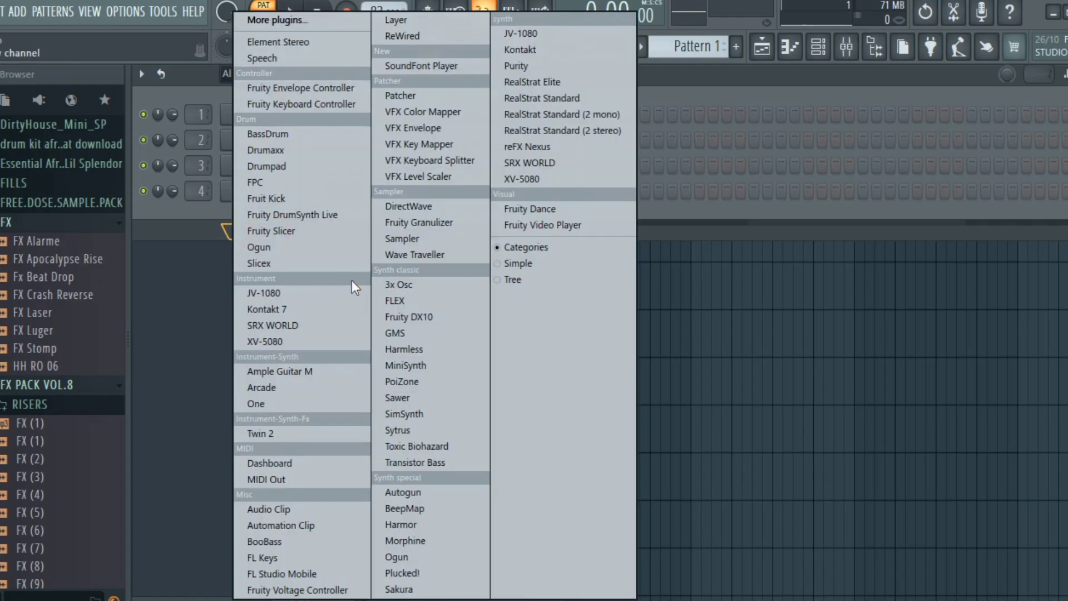
pyautogui.click(286, 324)
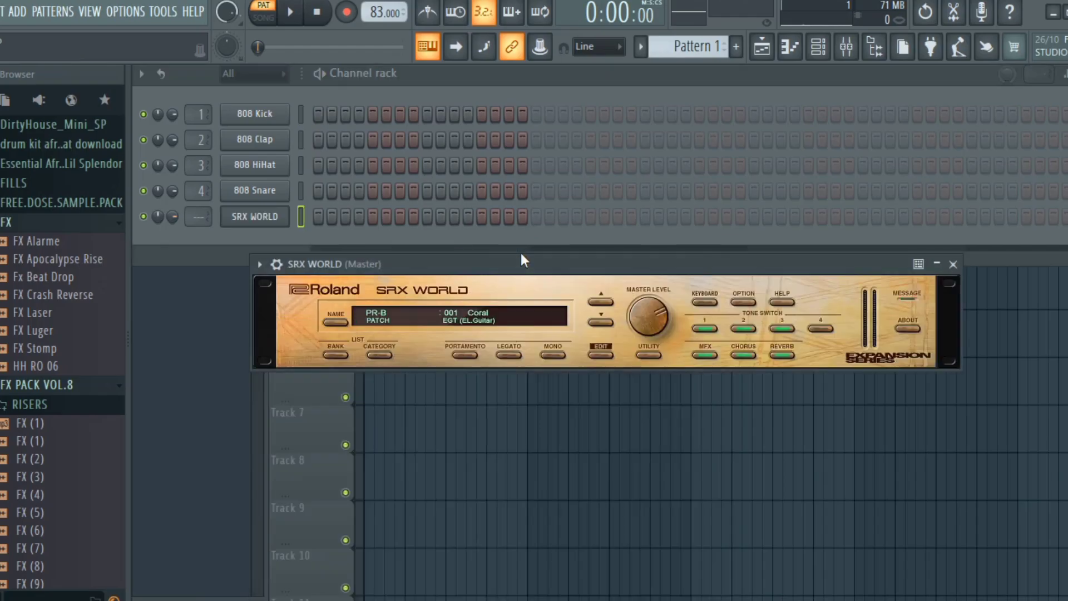
pyautogui.moveTo(465, 274); pyautogui.dragTo(438, 212)
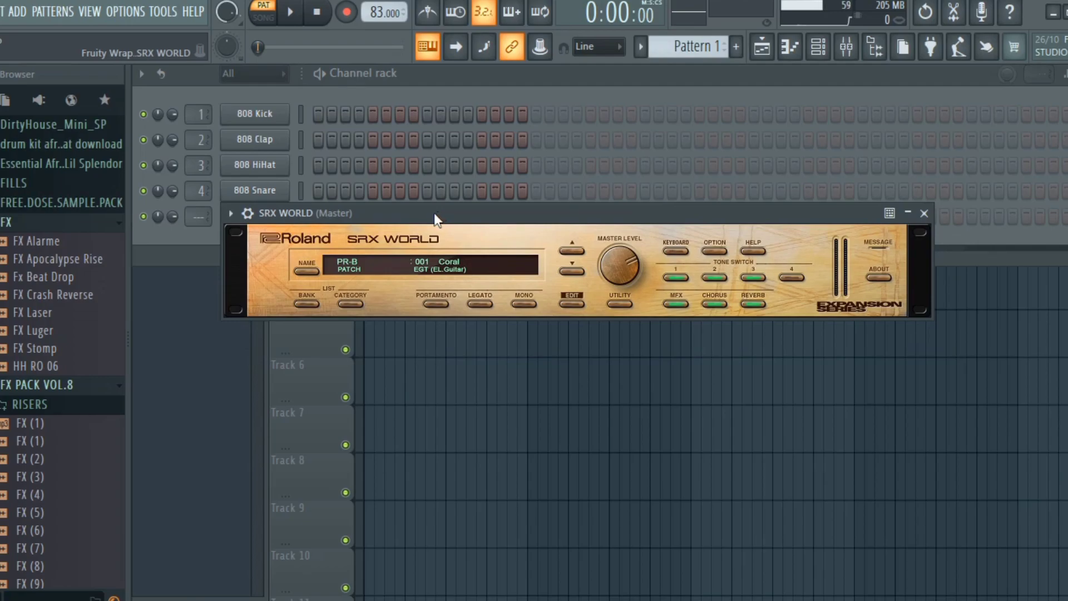
pyautogui.click(350, 304)
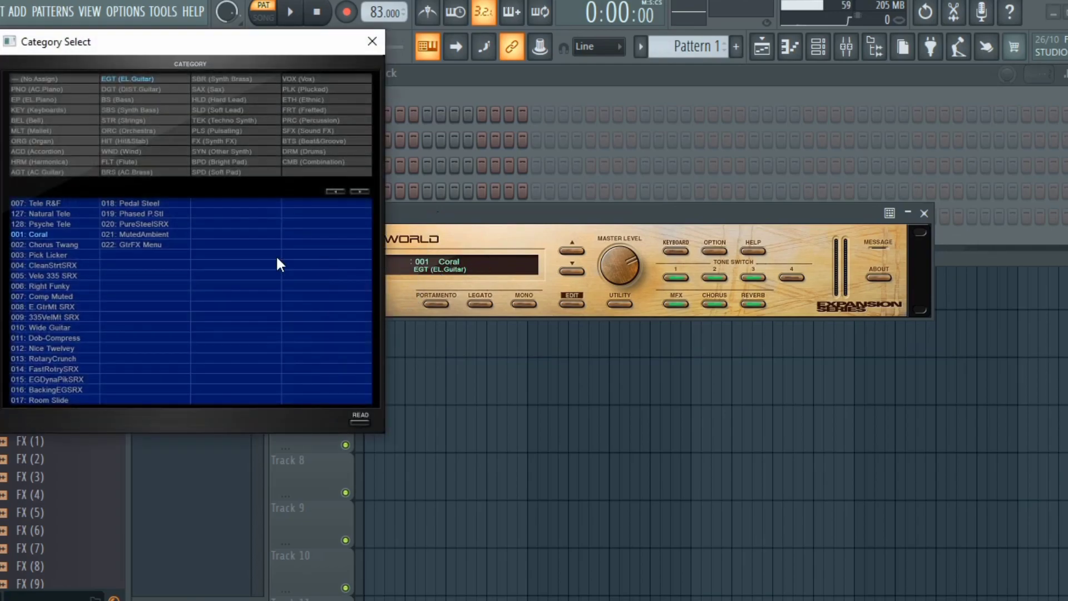
pyautogui.click(49, 172)
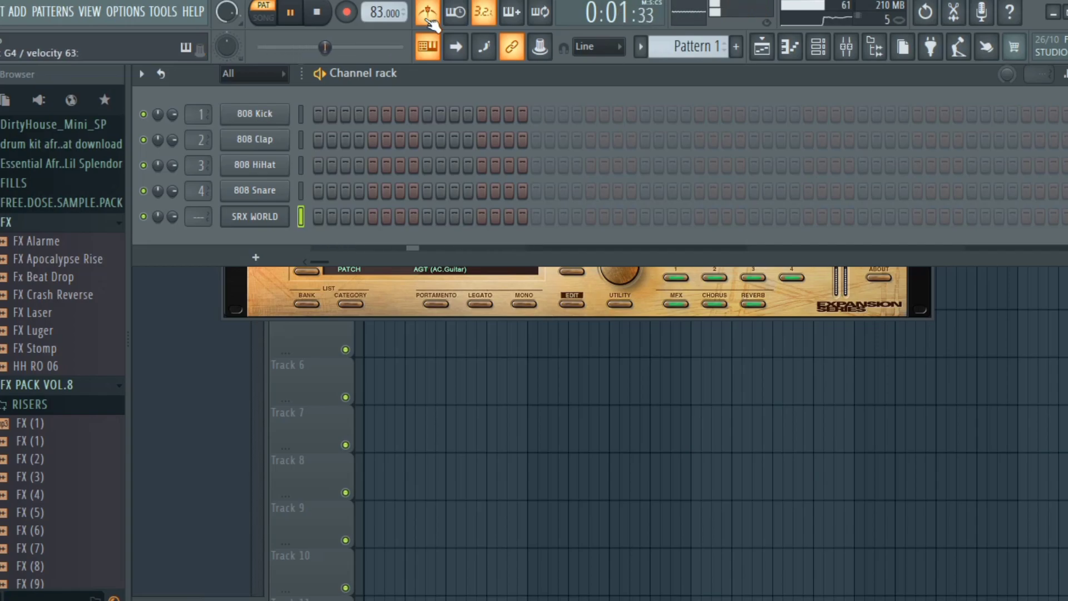
# Step: Record a four-bar acoustic guitar part on the SRX WORLD channel in Pattern 1
pyautogui.press('space')
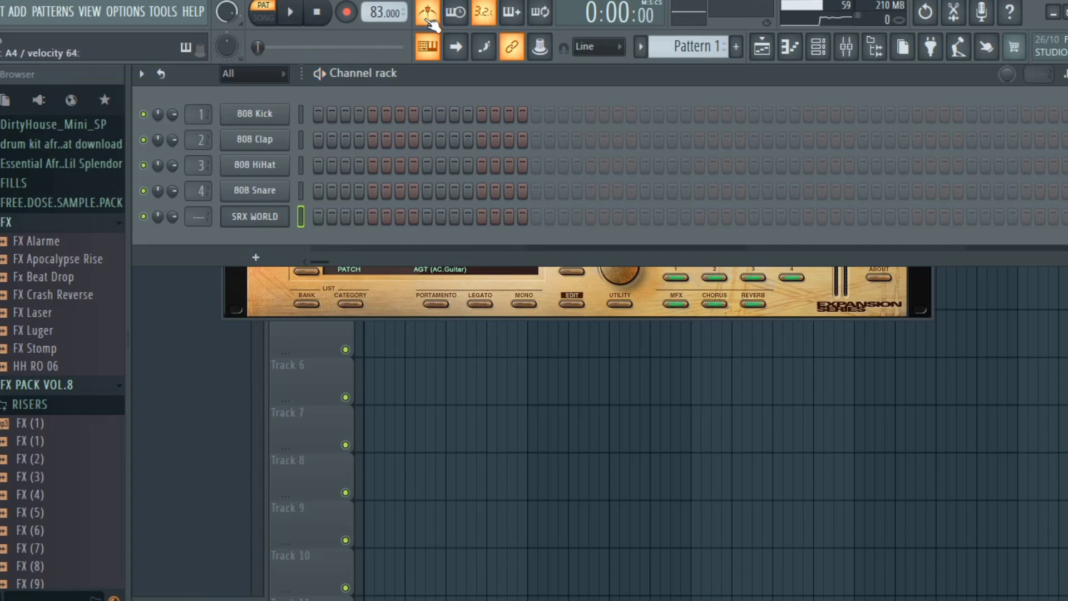
pyautogui.click(357, 17)
pyautogui.click(534, 395)
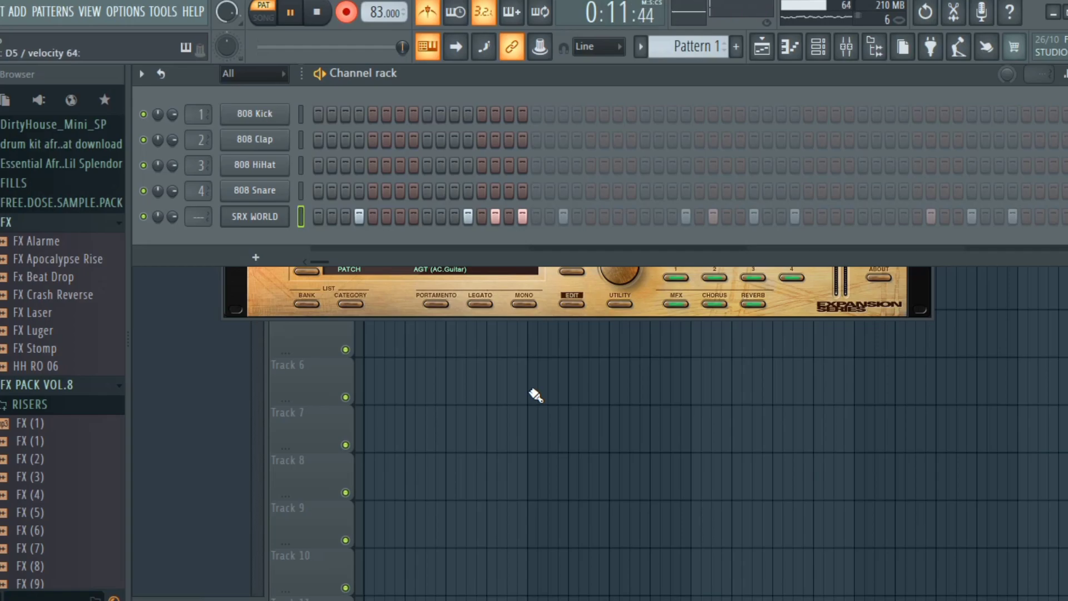
pyautogui.press('space')
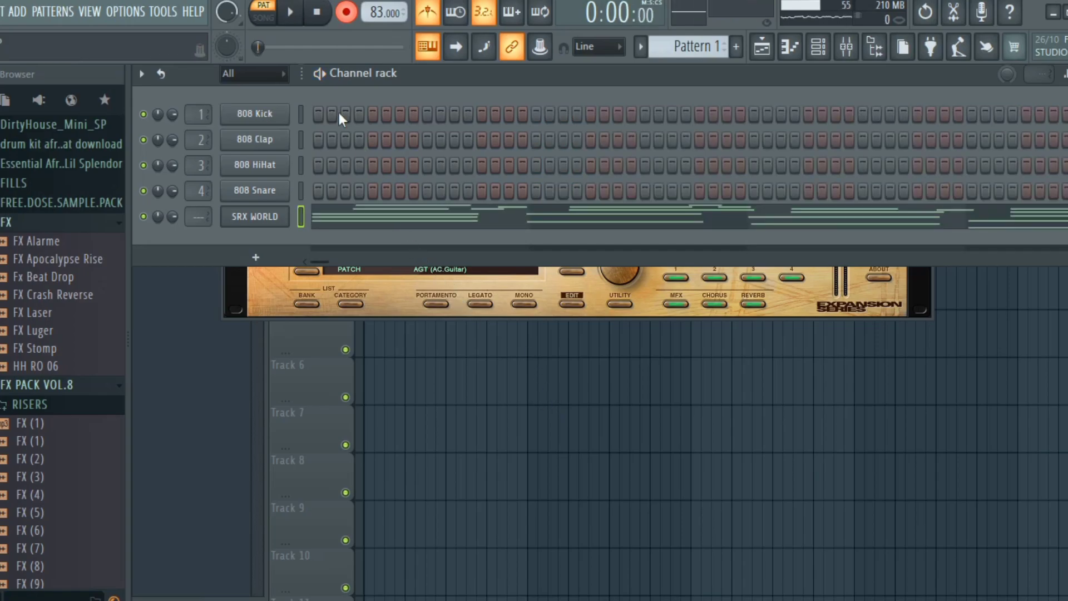
# Step: Slice the D5 note that crosses the start of bar 4 in the SRX WORLD piano roll
pyautogui.click(418, 214)
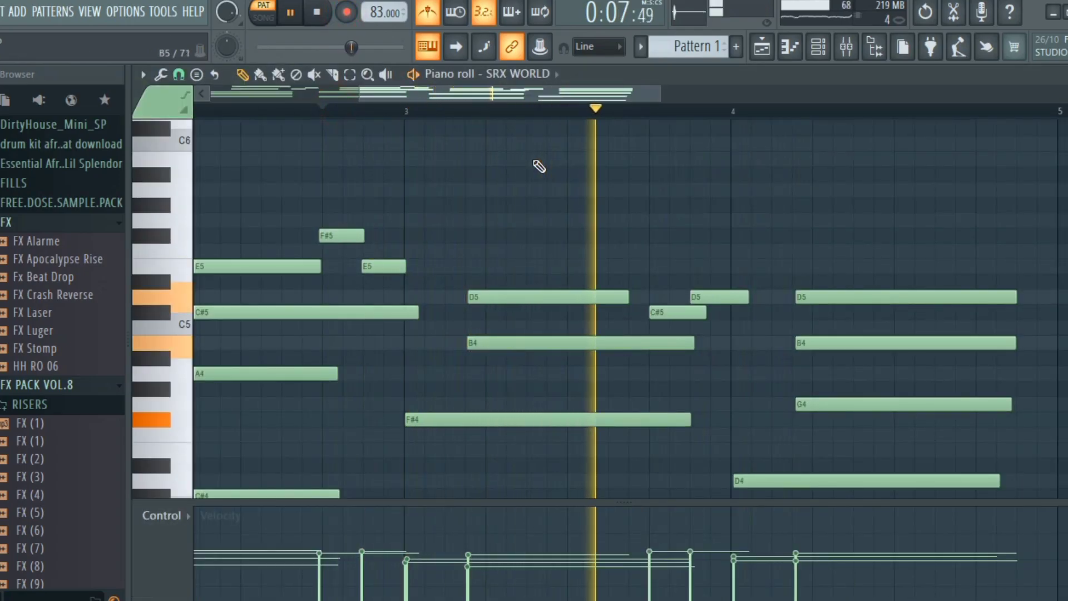
pyautogui.click(334, 75)
pyautogui.moveTo(733, 280); pyautogui.dragTo(745, 328)
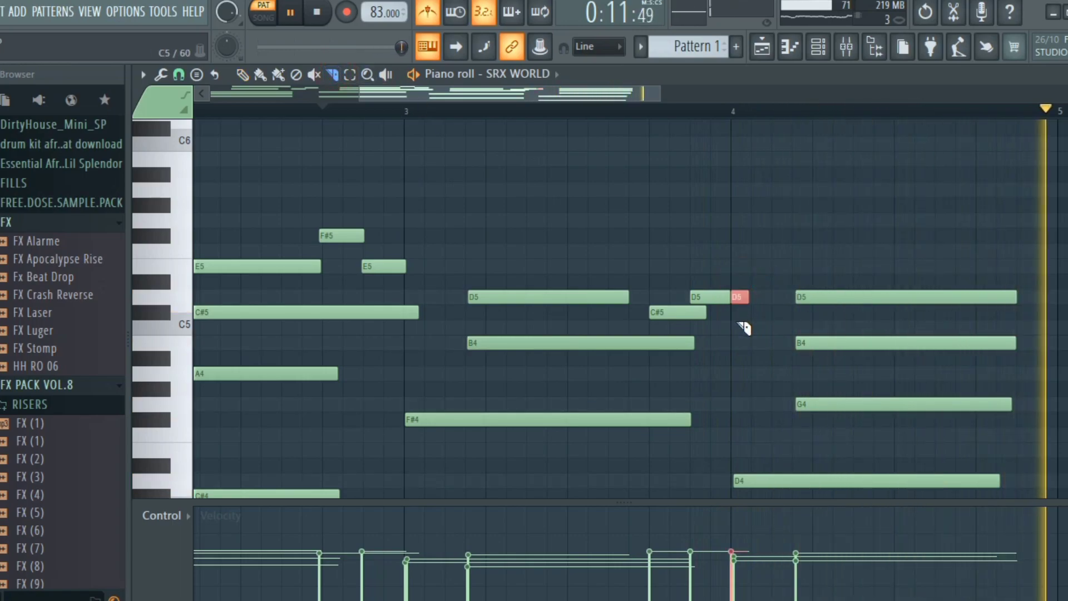
# Step: Load Fruity Reeverb 2 into slot 2 of the SRX WORLD mixer track
pyautogui.click(846, 46)
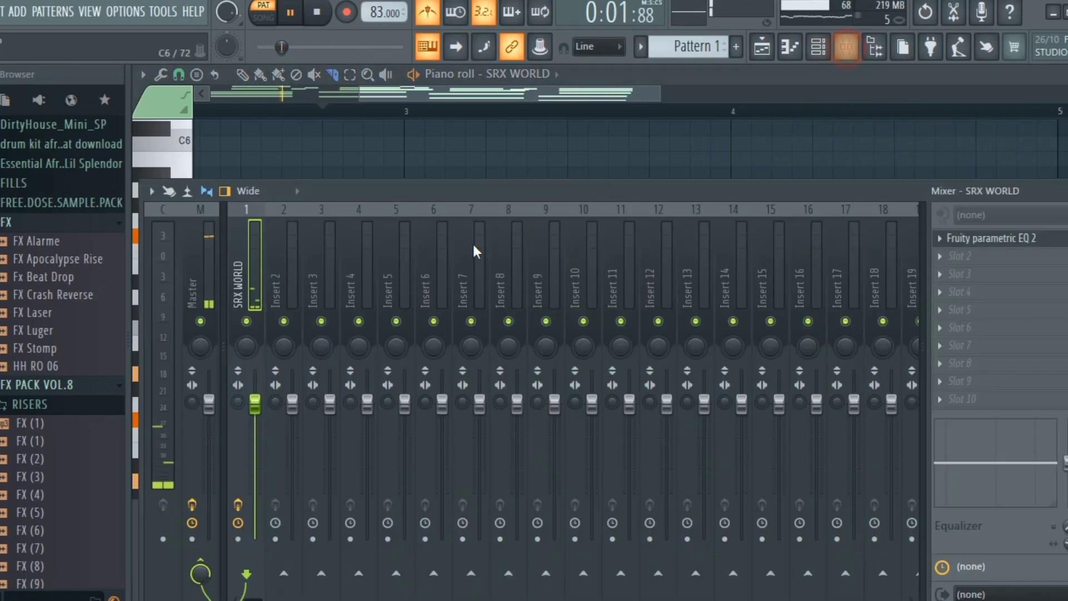
pyautogui.click(1000, 238)
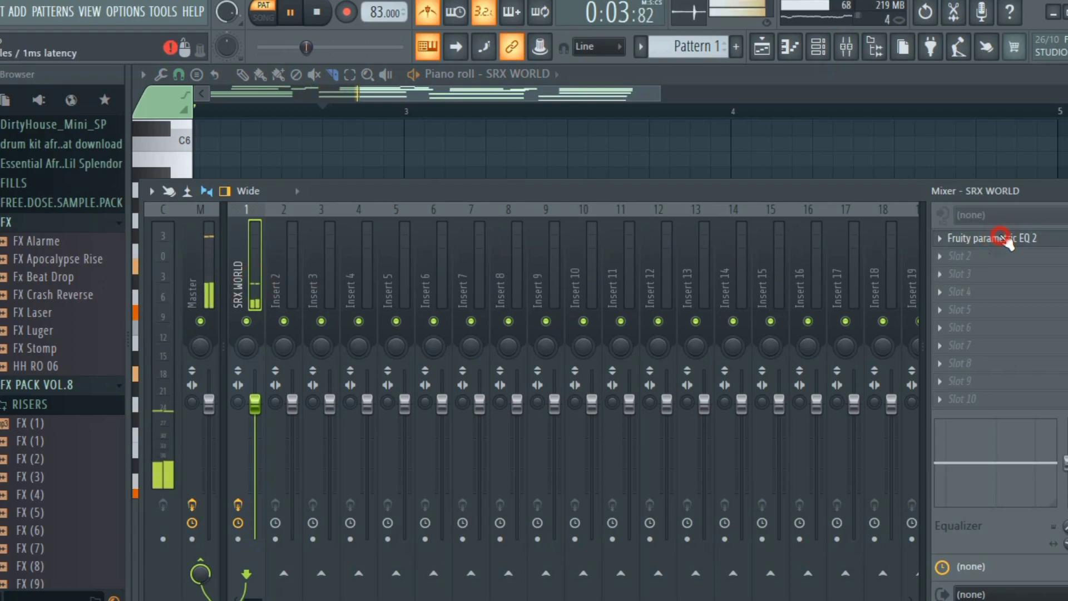
pyautogui.click(1001, 256)
pyautogui.scroll(-15, 718, 181)
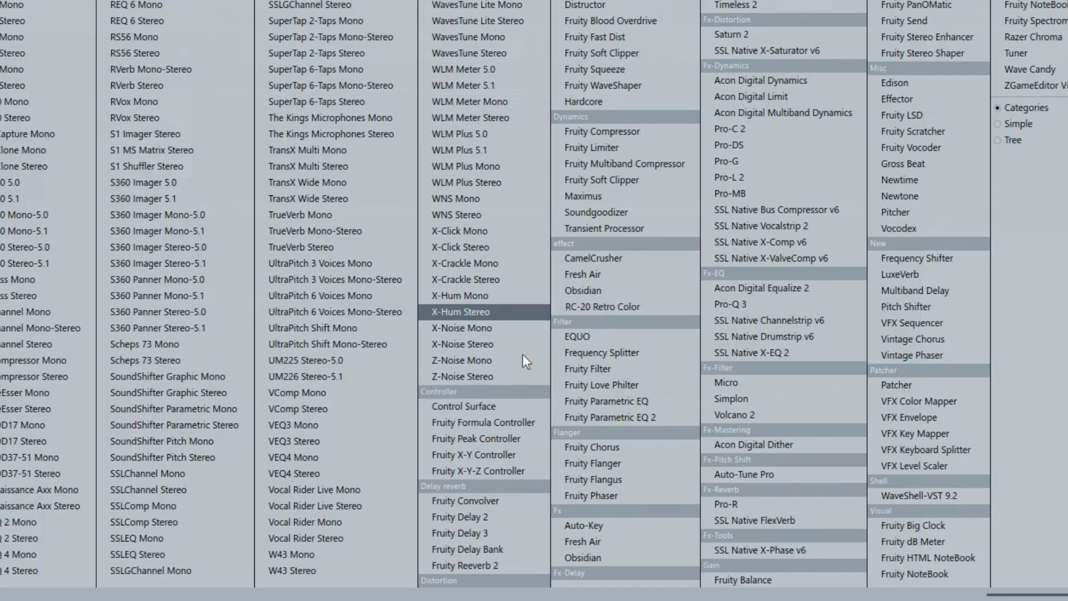
pyautogui.click(494, 564)
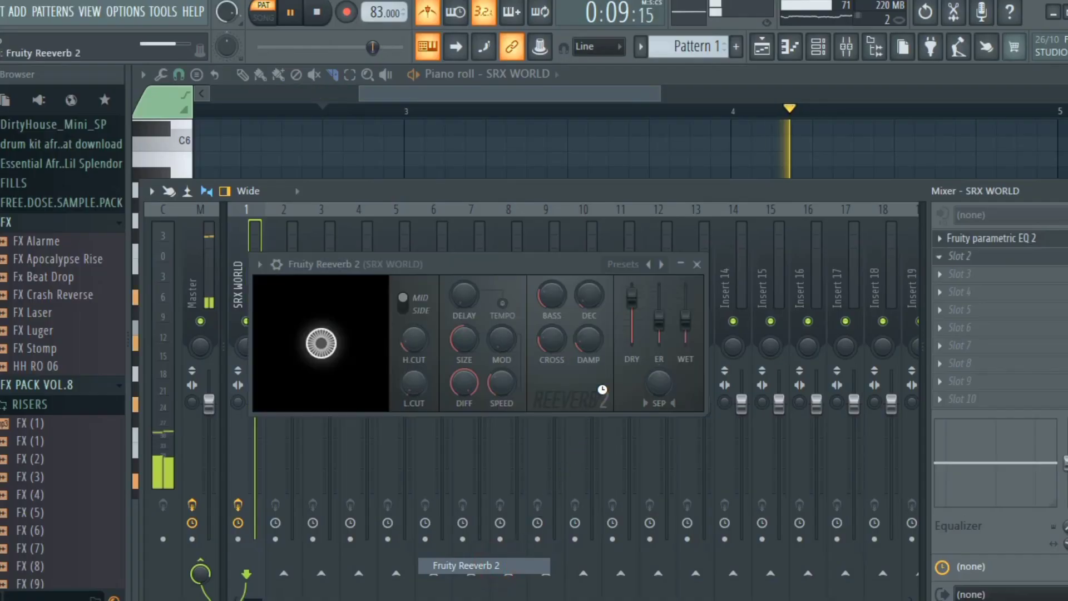
# Step: Lower the reverb's dry level slightly, raise its wet level, and close the effect window
pyautogui.moveTo(631, 294); pyautogui.dragTo(632, 300)
pyautogui.moveTo(684, 323); pyautogui.dragTo(685, 317)
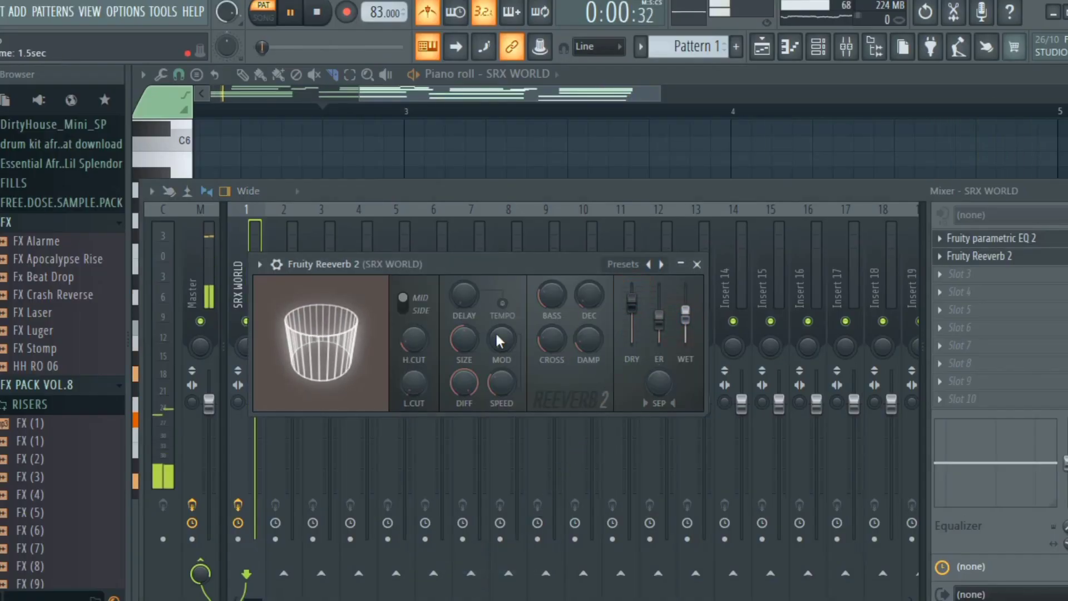
pyautogui.click(697, 264)
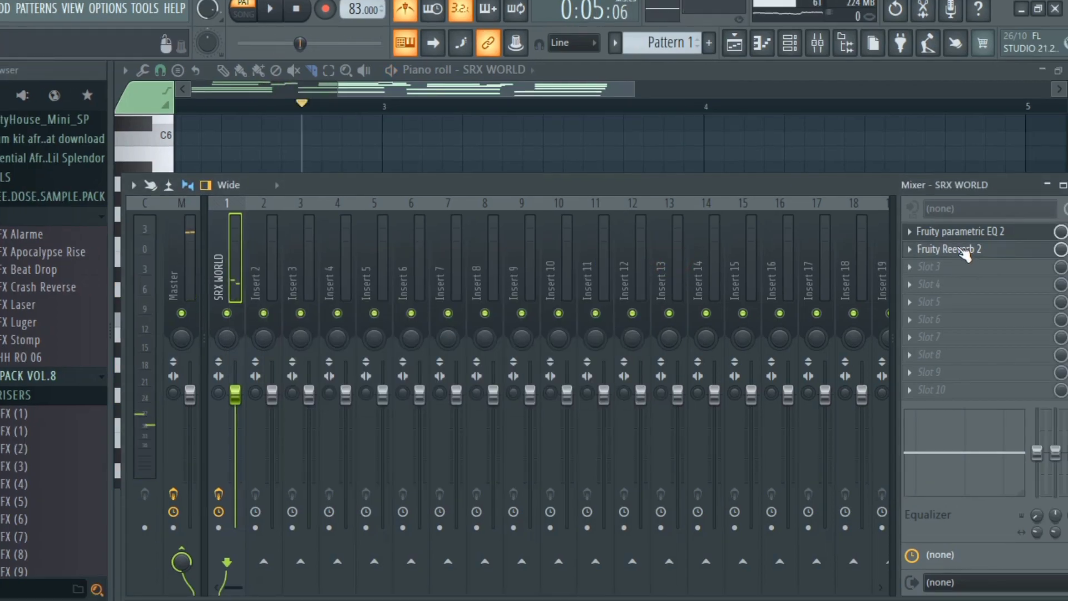
# Step: Add CamelCrusher in slot 3 with the British Clean patch and reduce its slot mix level while auditioning the guitar
pyautogui.click(946, 268)
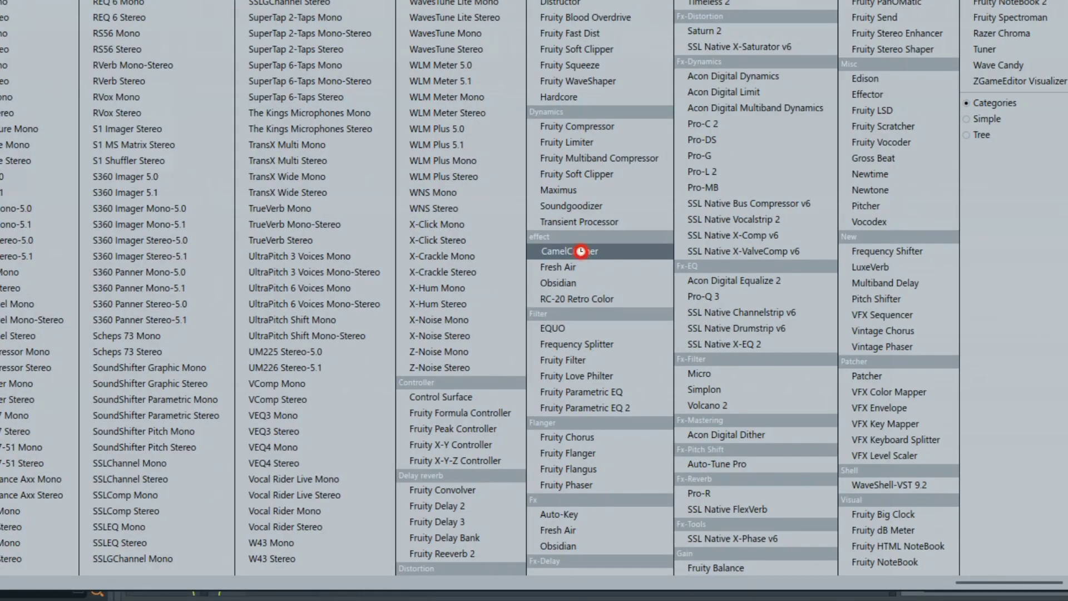
pyautogui.click(581, 251)
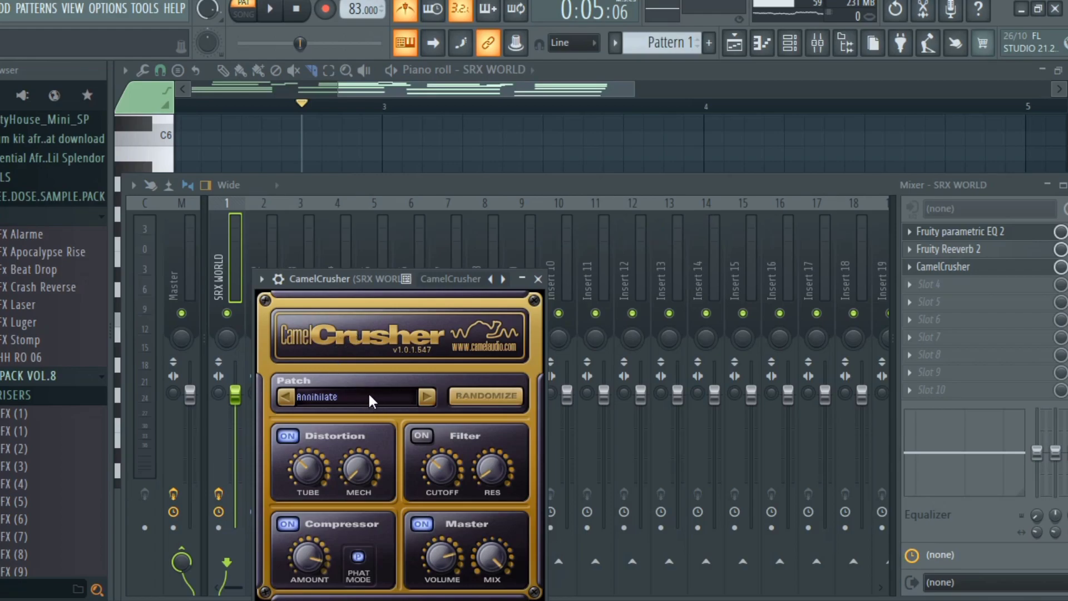
pyautogui.click(327, 396)
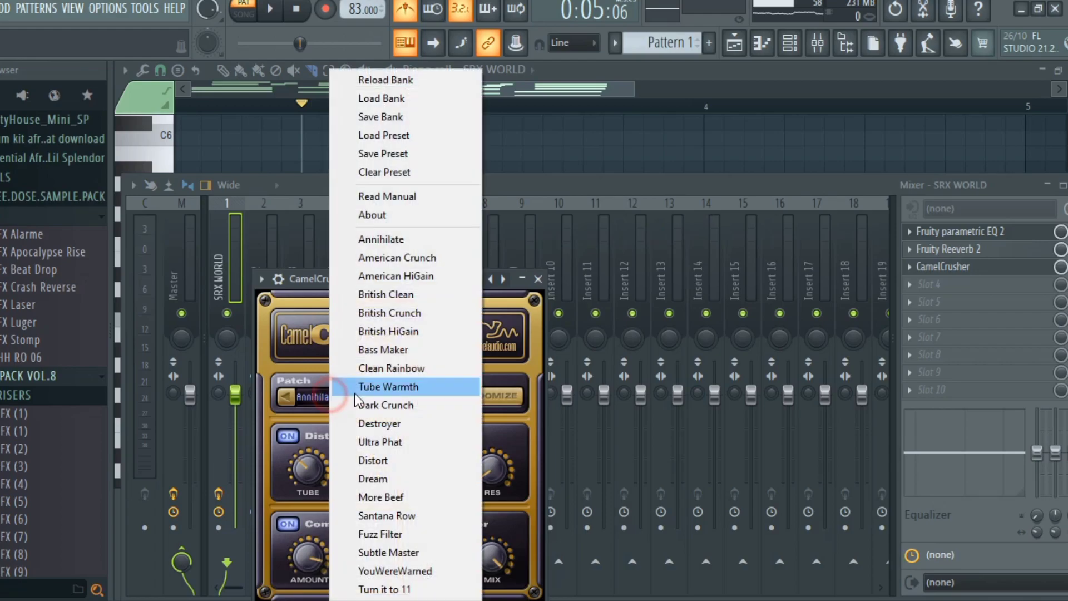
pyautogui.click(394, 298)
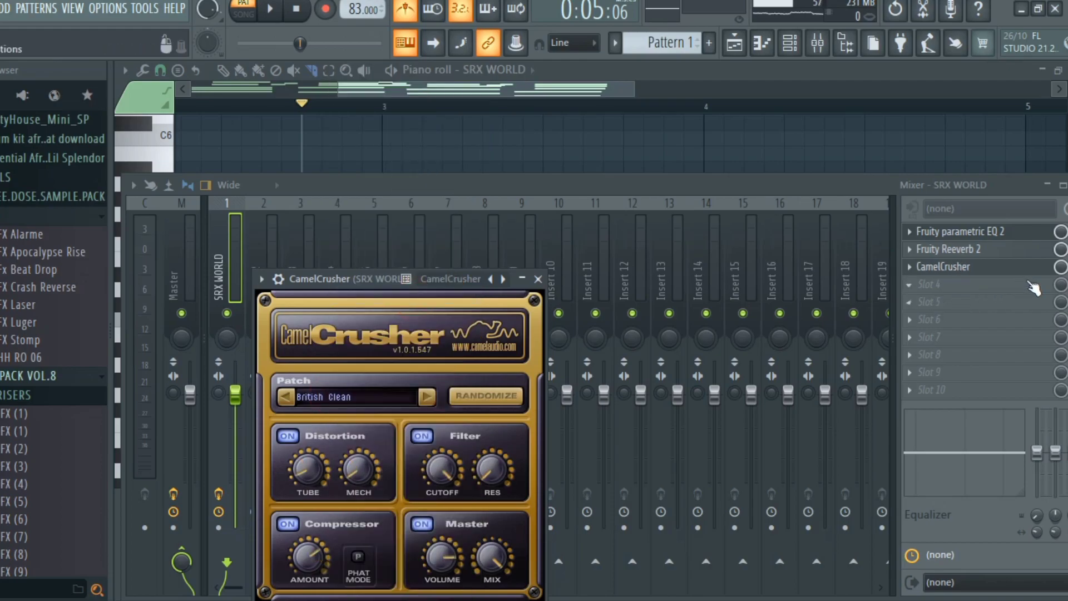
pyautogui.click(1047, 269)
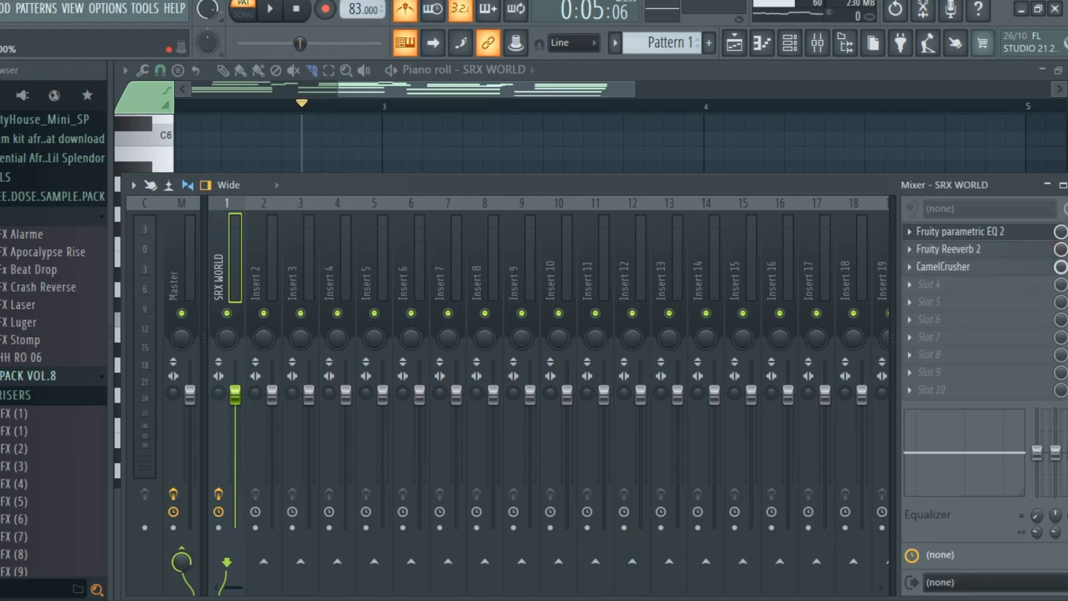
pyautogui.press('space')
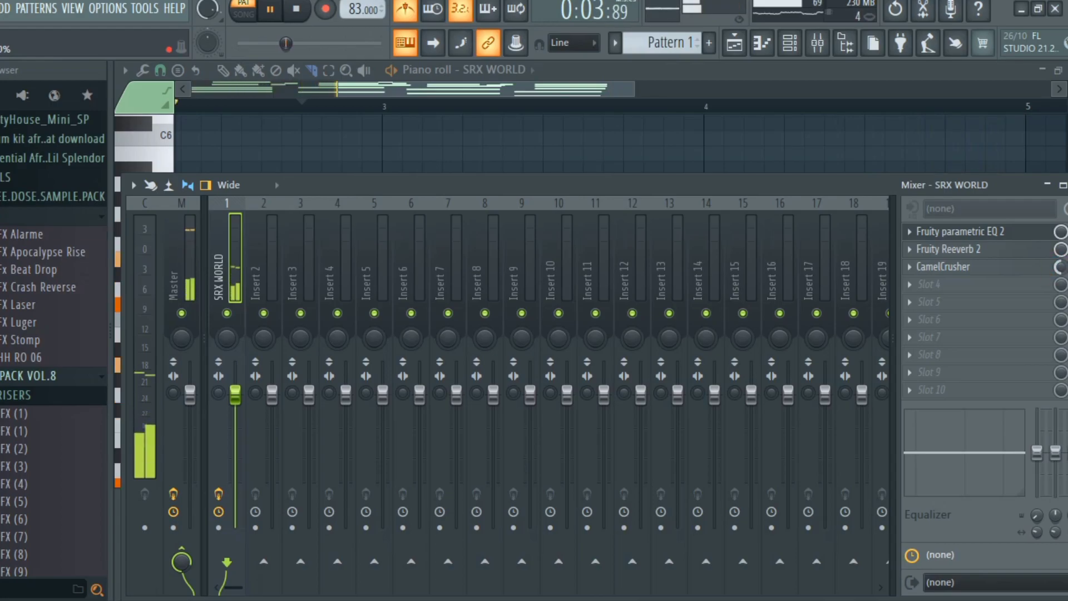
pyautogui.click(736, 44)
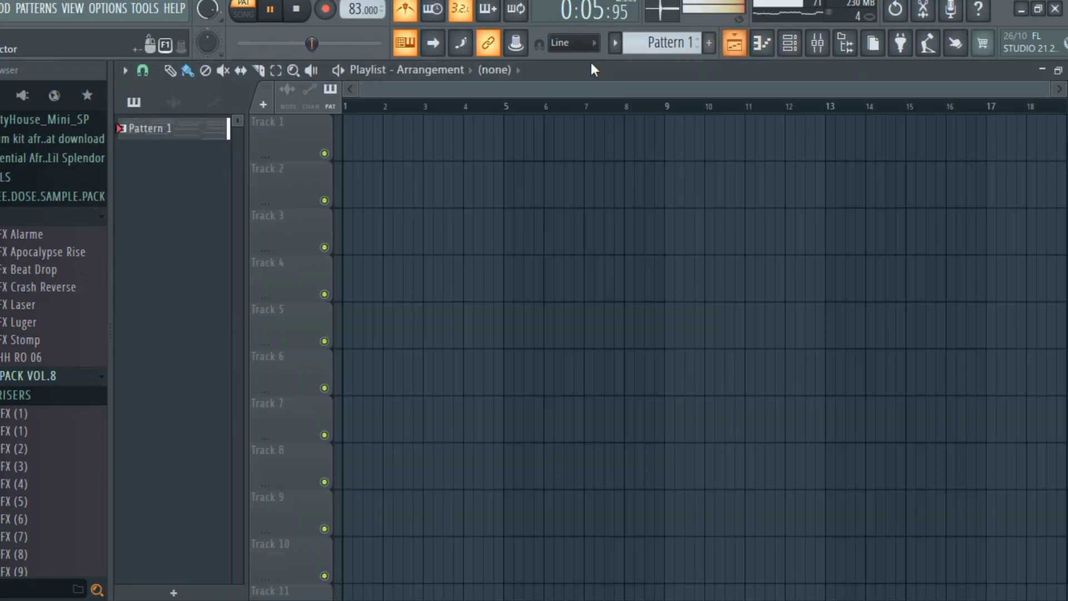
pyautogui.press('space')
pyautogui.click(791, 44)
pyautogui.click(816, 45)
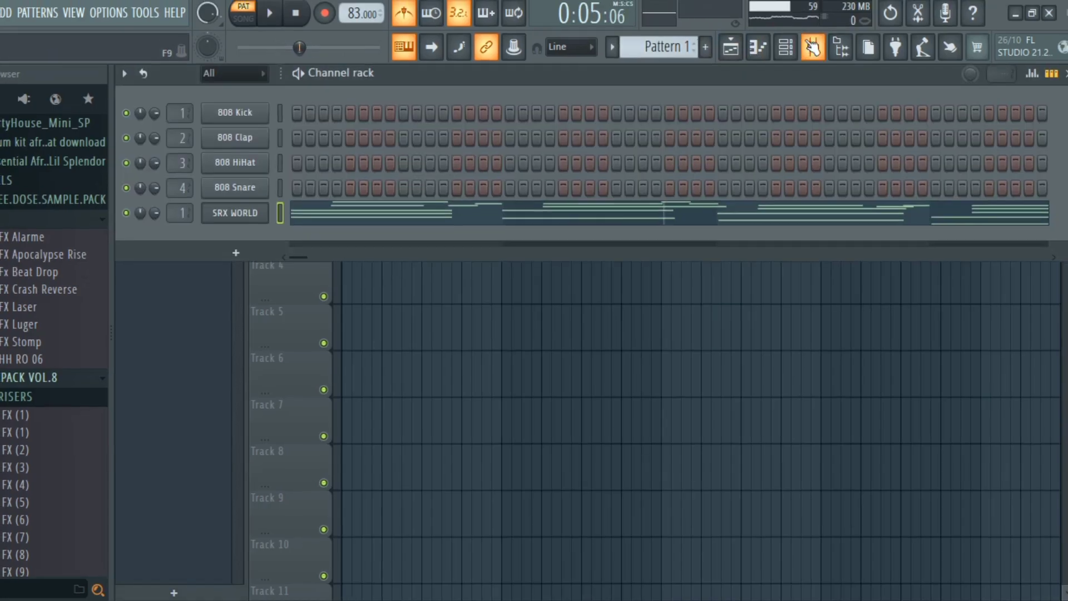
pyautogui.click(762, 48)
pyautogui.click(730, 48)
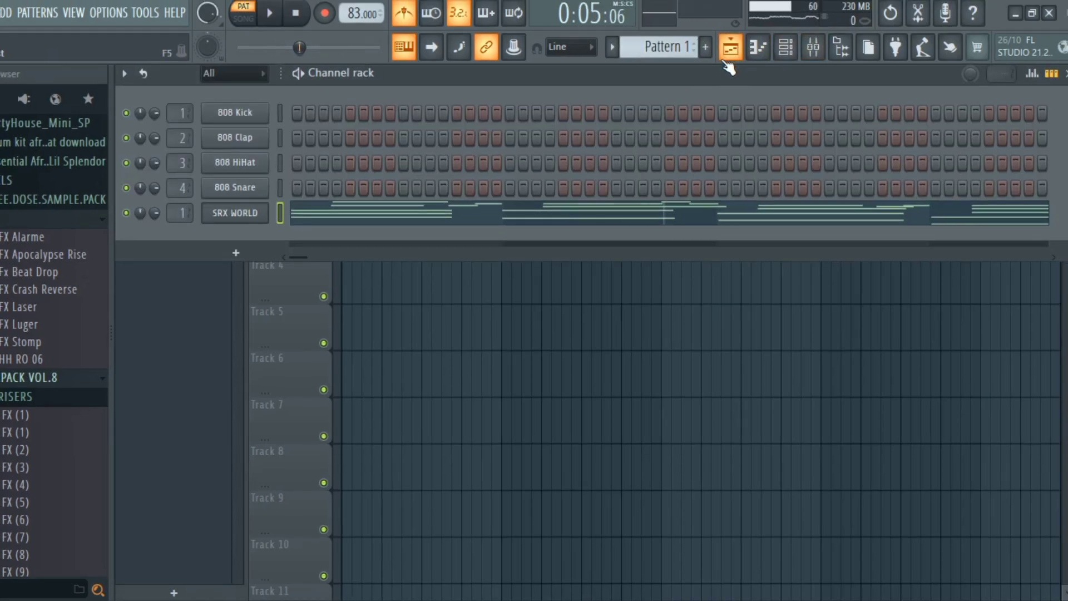
# Step: Add a new SRX WORLD channel and load the Ethno Strngs patch from the SPD (Soft Pad) category
pyautogui.press('space')
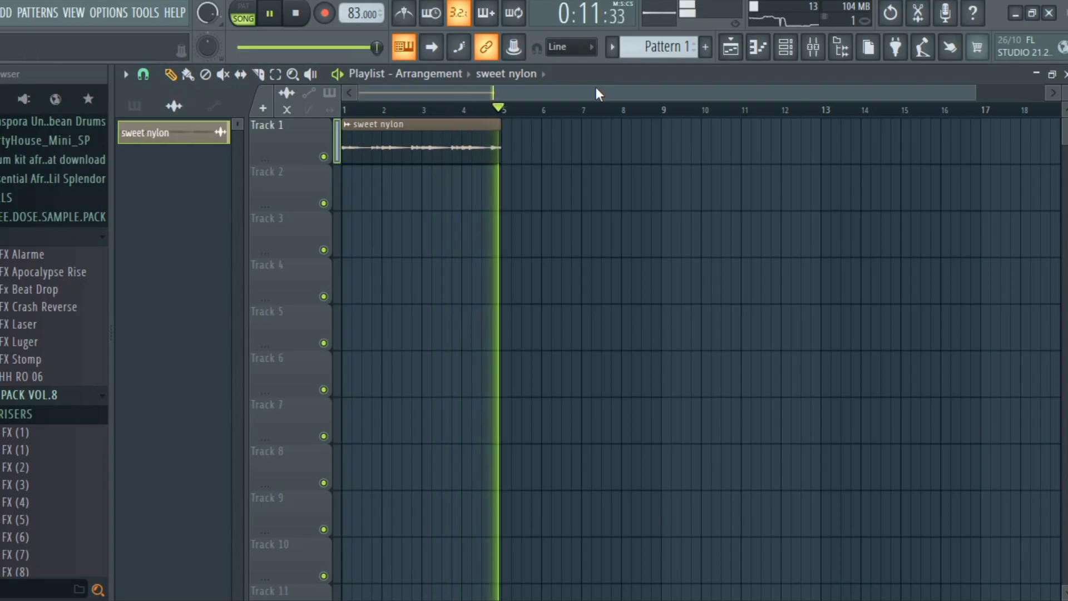
pyautogui.press('space')
pyautogui.press('F6')
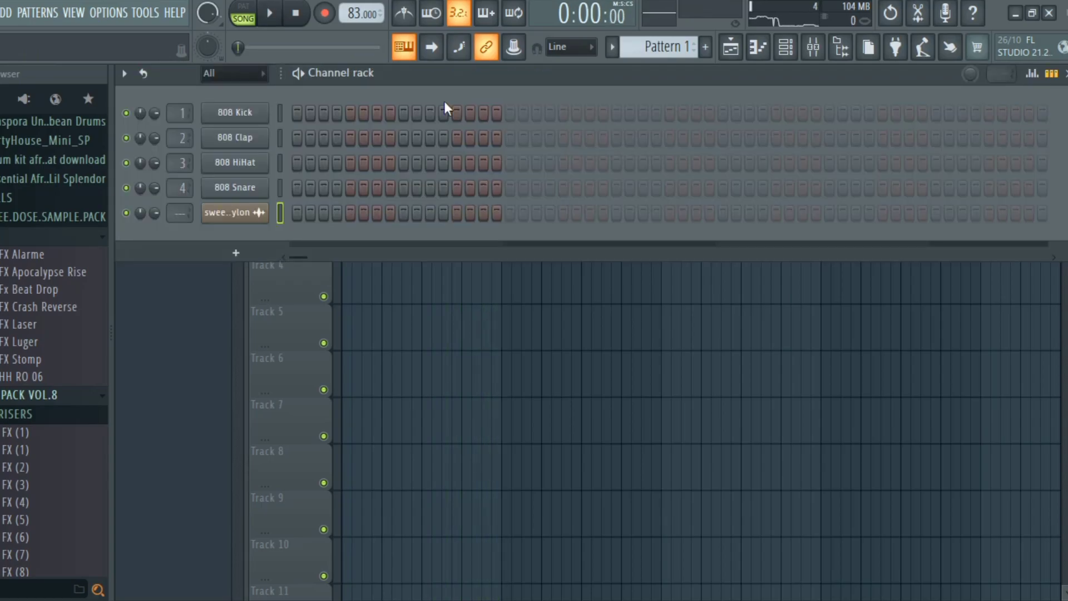
pyautogui.click(257, 251)
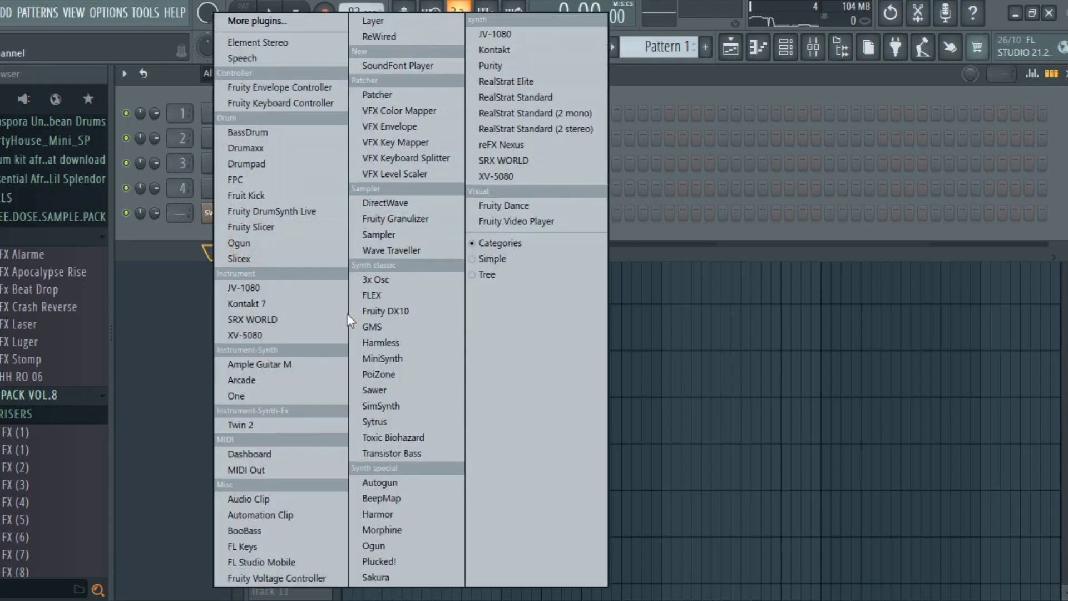
pyautogui.click(254, 321)
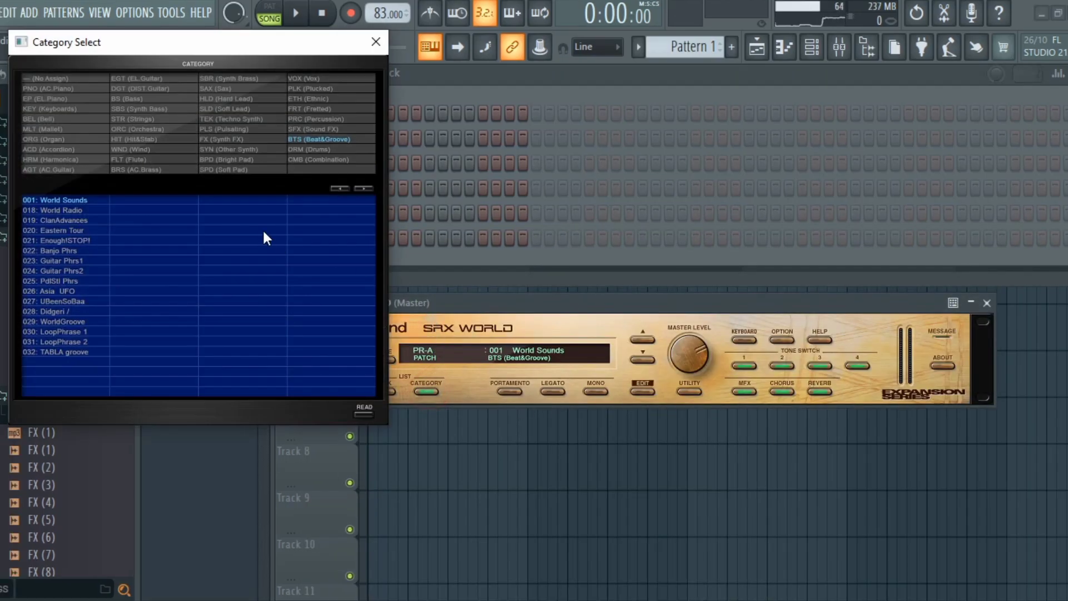
pyautogui.click(233, 168)
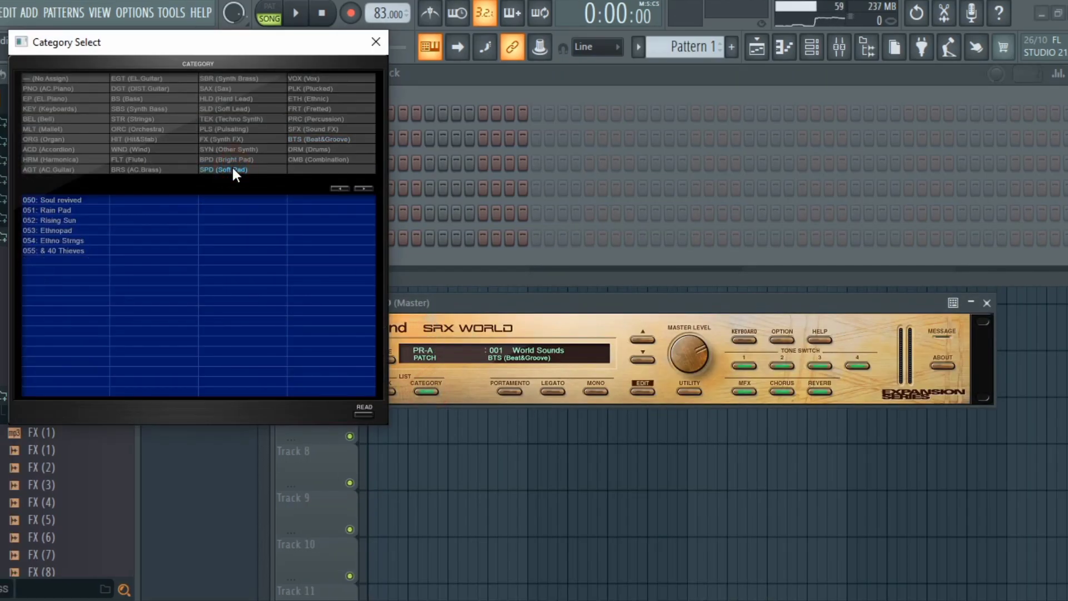
pyautogui.click(61, 243)
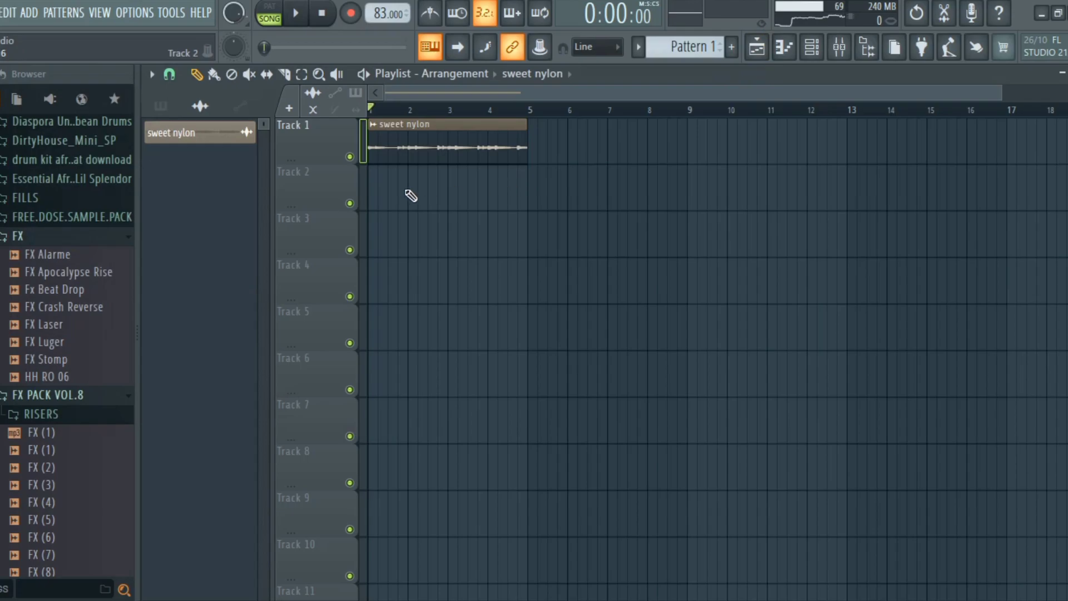
# Step: Record four bars of pad chords in song mode into Pattern 1 on Track 2, beneath the sweet nylon clip
pyautogui.click(352, 14)
pyautogui.click(507, 398)
pyautogui.press('space')
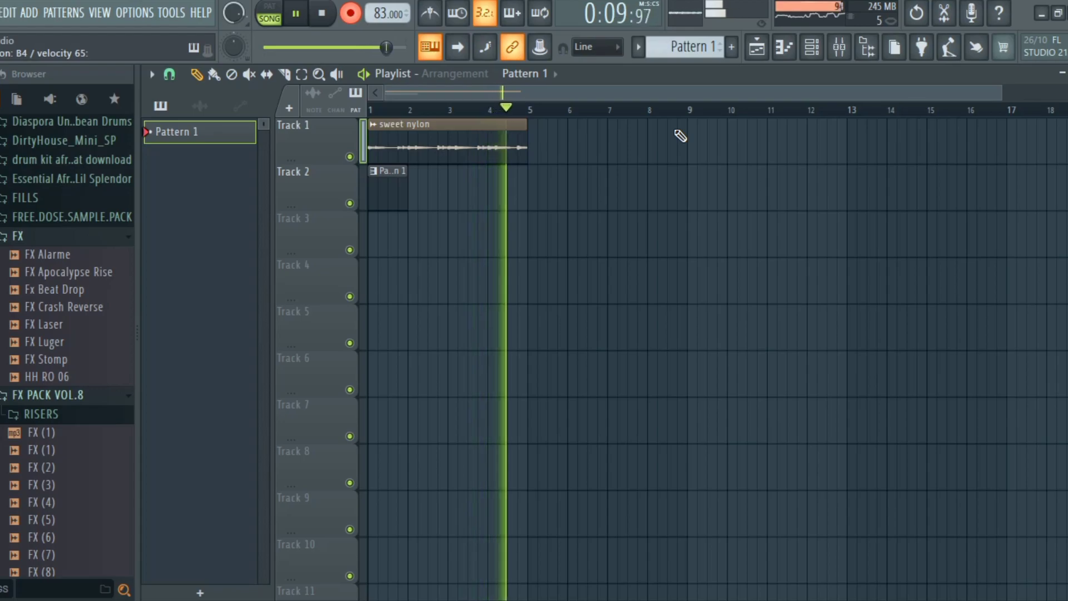
pyautogui.press('space')
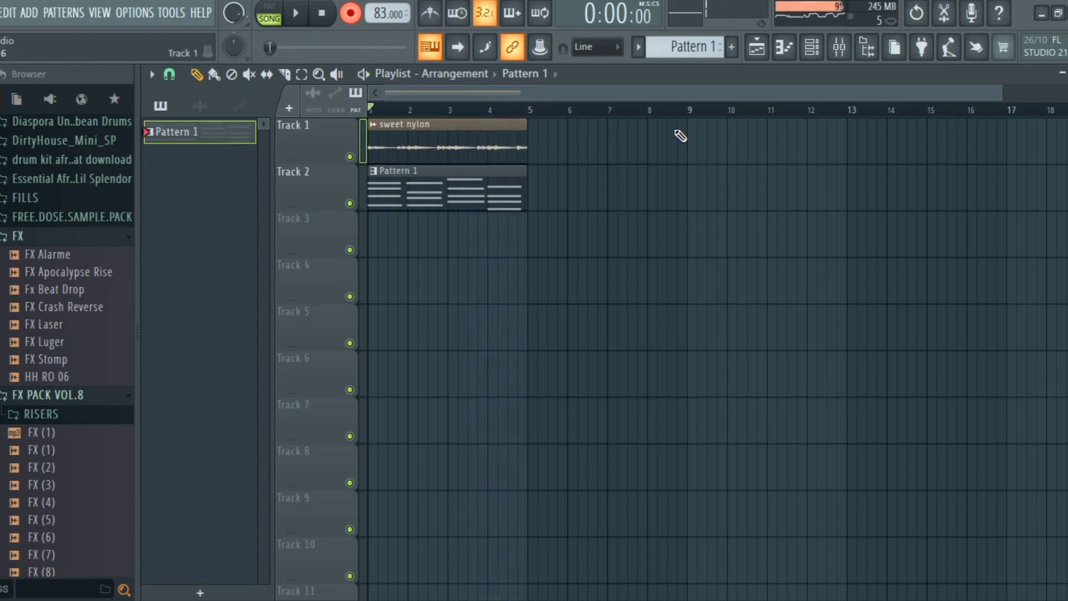
# Step: Disarm recording and slice off the early note starts of the pad chords at bars 3 and 4 in the piano roll
pyautogui.click(354, 16)
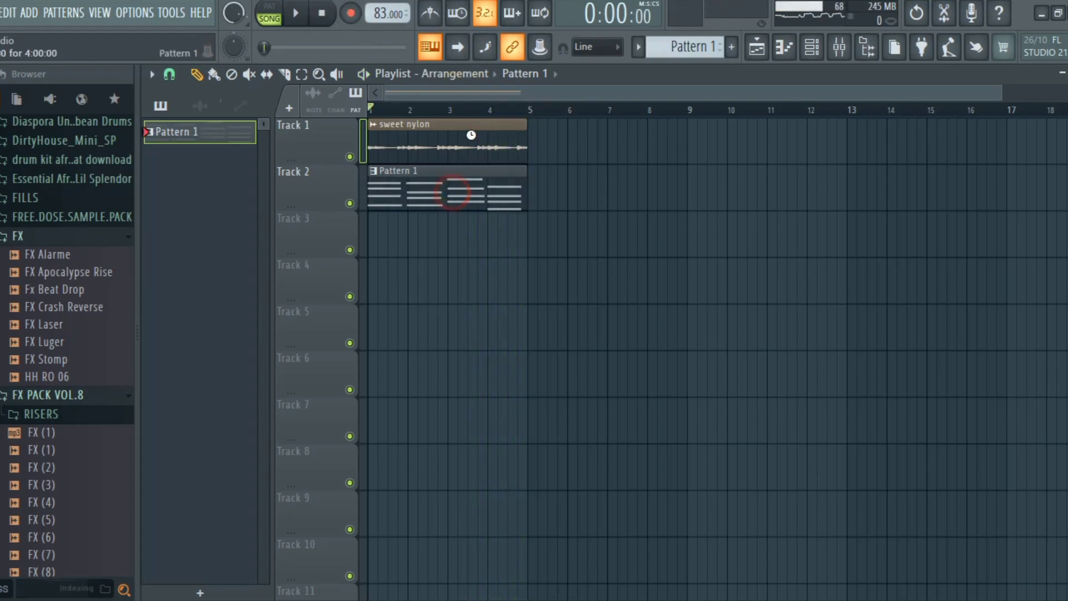
pyautogui.moveTo(474, 98); pyautogui.dragTo(415, 95)
pyautogui.moveTo(853, 138); pyautogui.dragTo(851, 386)
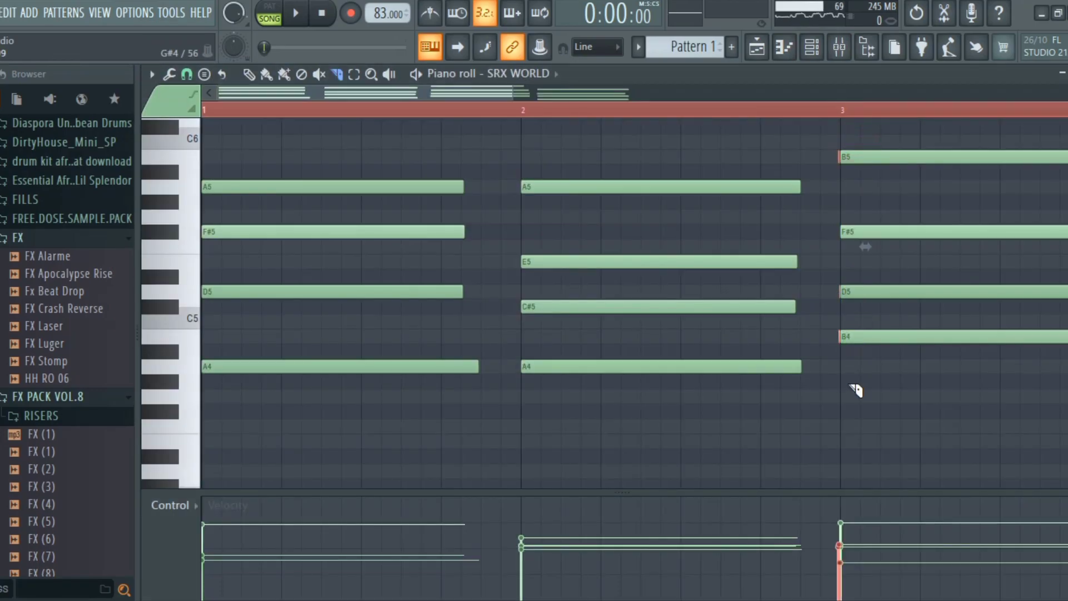
pyautogui.press('space')
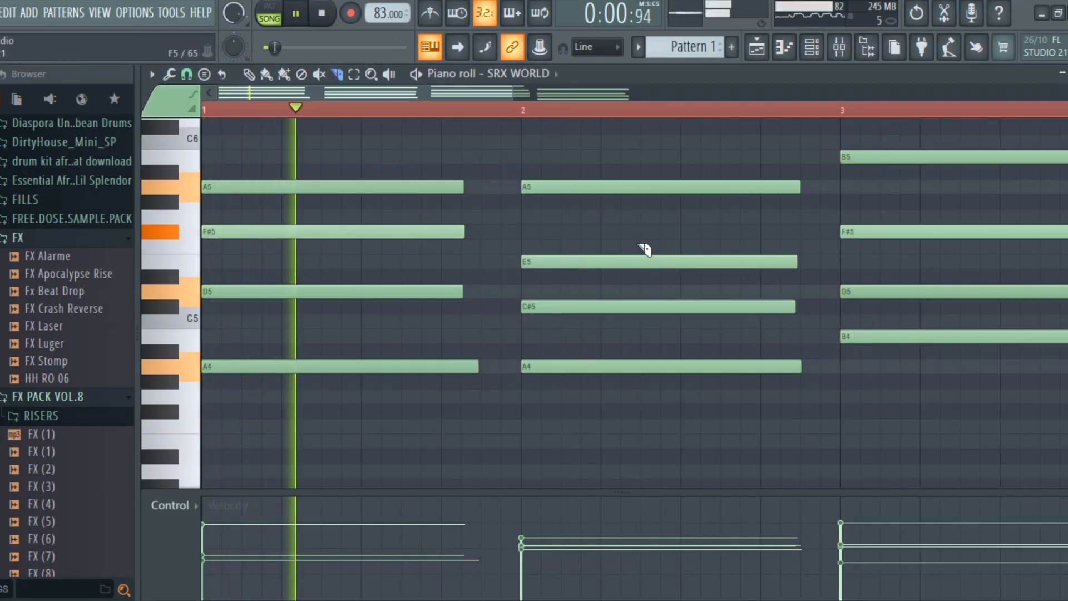
pyautogui.moveTo(455, 90); pyautogui.dragTo(619, 89)
pyautogui.moveTo(679, 183)
pyautogui.mouseDown()
pyautogui.moveTo(665, 336)
pyautogui.moveTo(691, 454)
pyautogui.mouseUp()
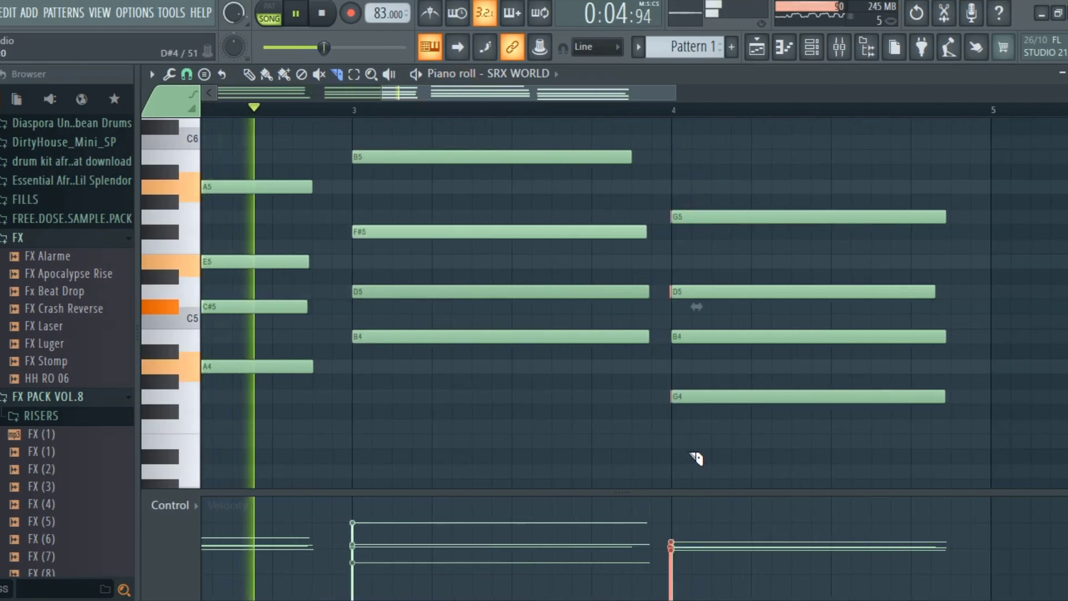
pyautogui.press('space')
pyautogui.click(763, 54)
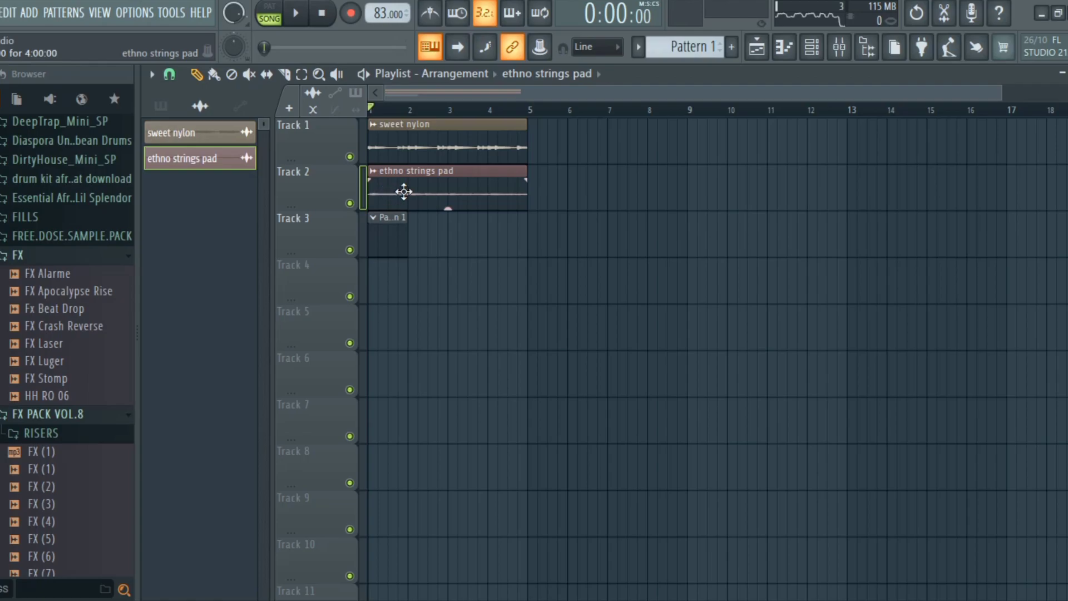
# Step: Play the sweet nylon and ethno strings pad clips together, and reset the leftover SRX WORLD mixer insert
pyautogui.press('space')
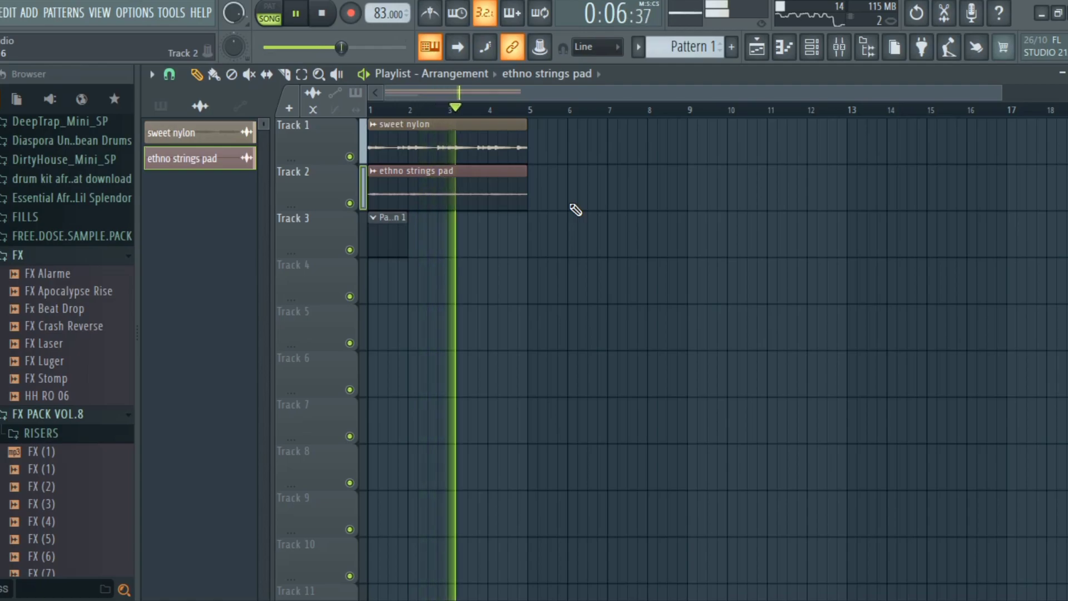
pyautogui.click(839, 49)
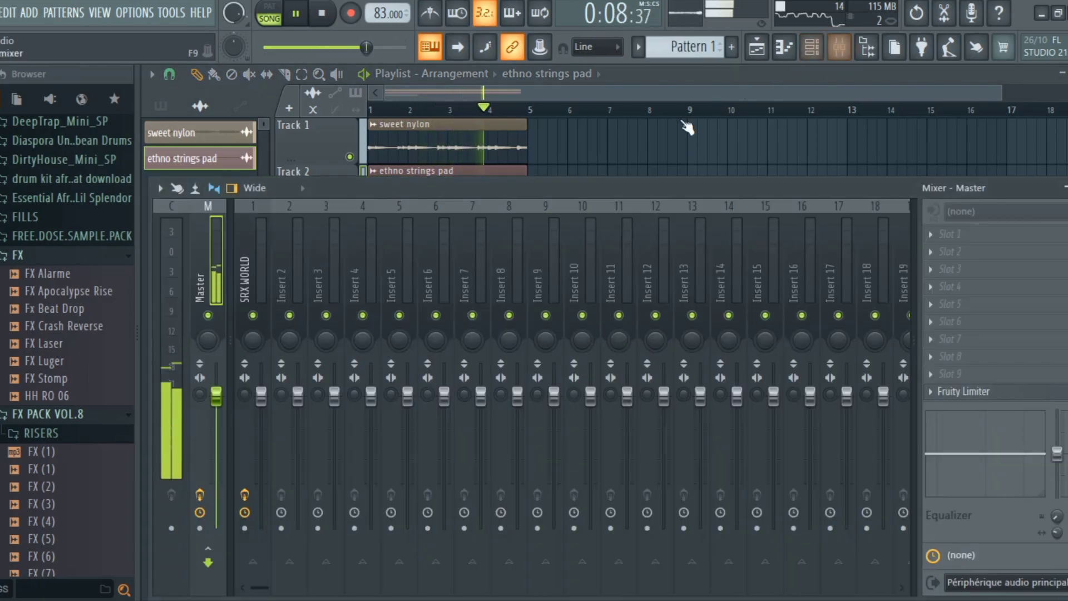
pyautogui.click(251, 281)
pyautogui.rightClick(252, 281)
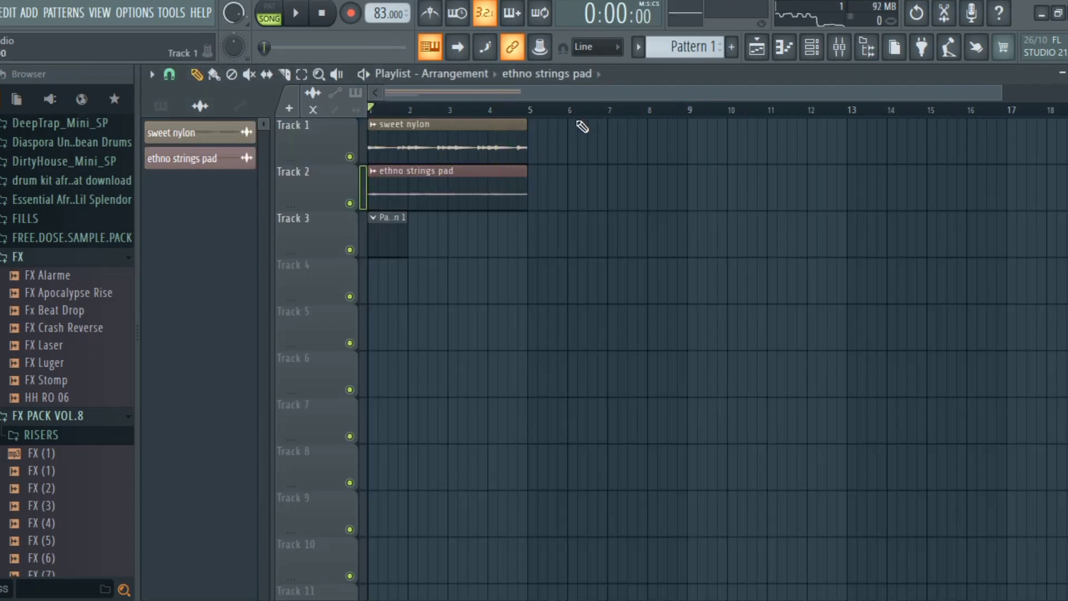
# Step: Add a new SRX WORLD channel and load the FiddleStacto patch from the STR (Strings) category
pyautogui.click(822, 52)
pyautogui.click(817, 52)
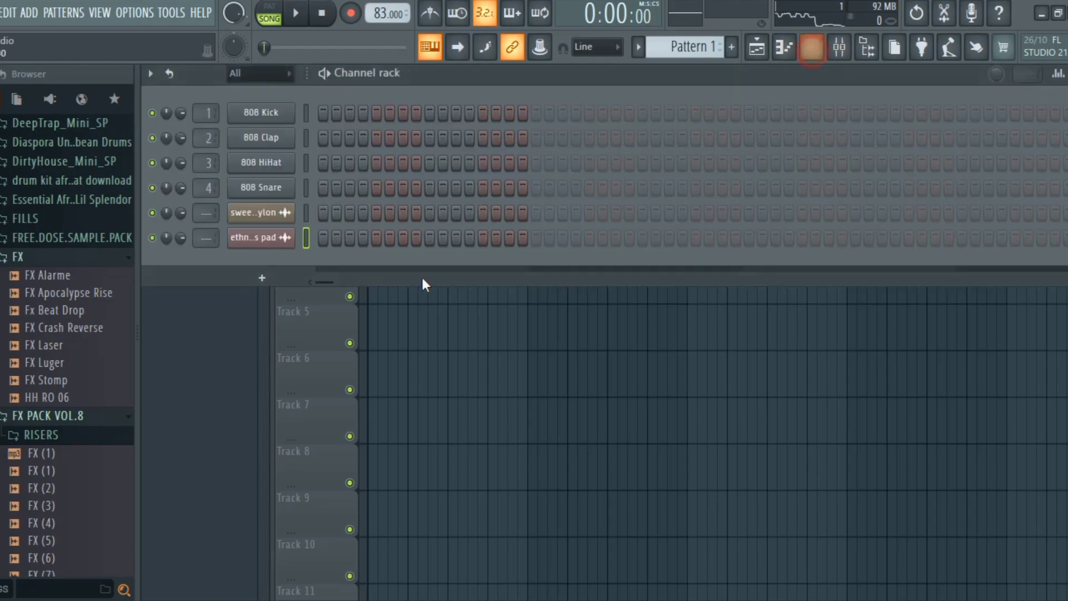
pyautogui.click(265, 279)
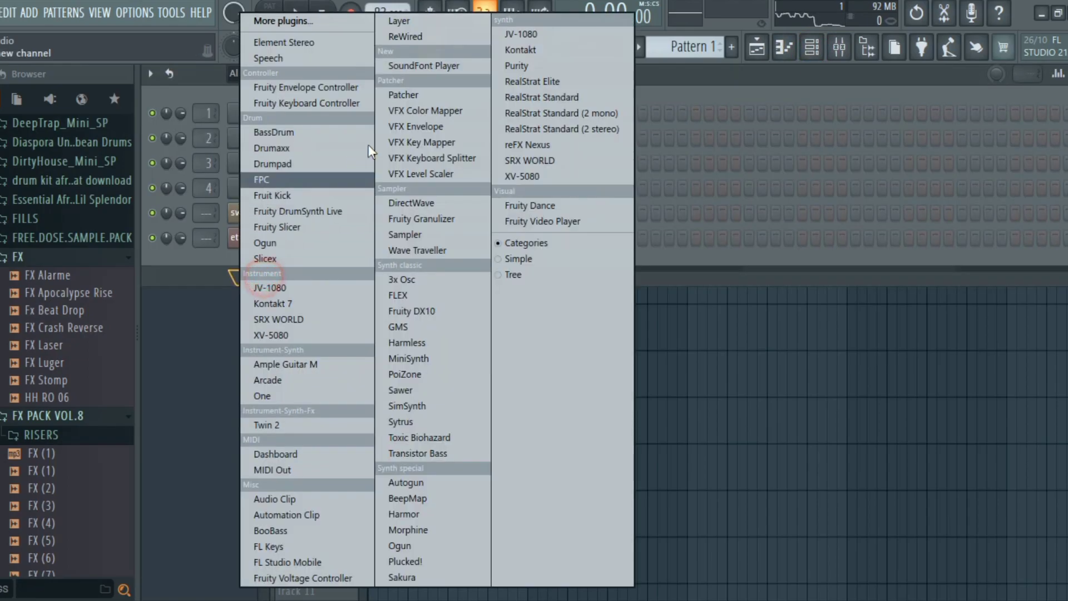
pyautogui.click(285, 319)
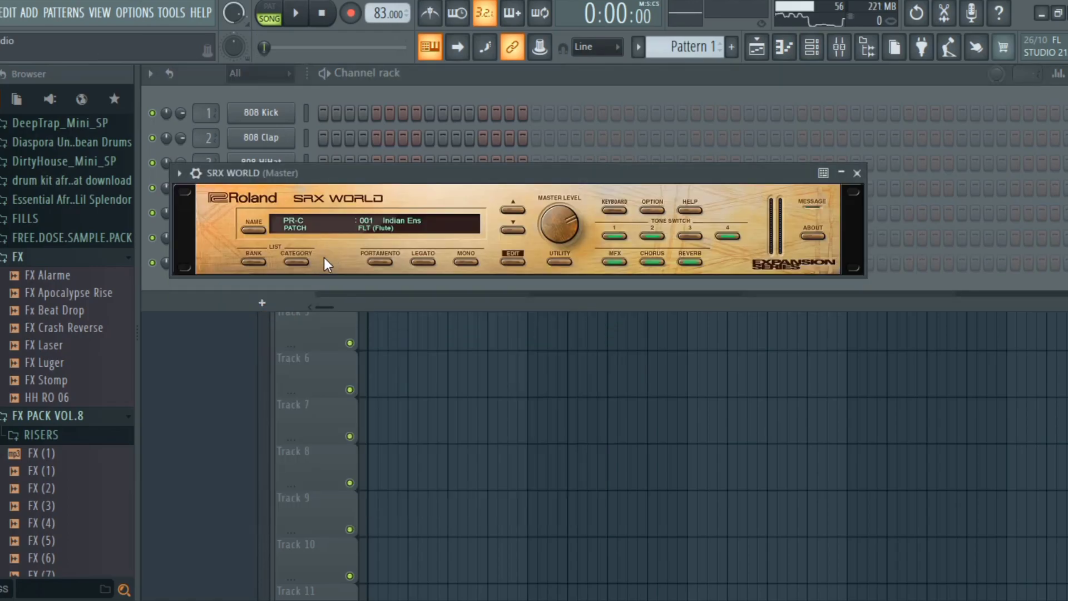
pyautogui.click(294, 261)
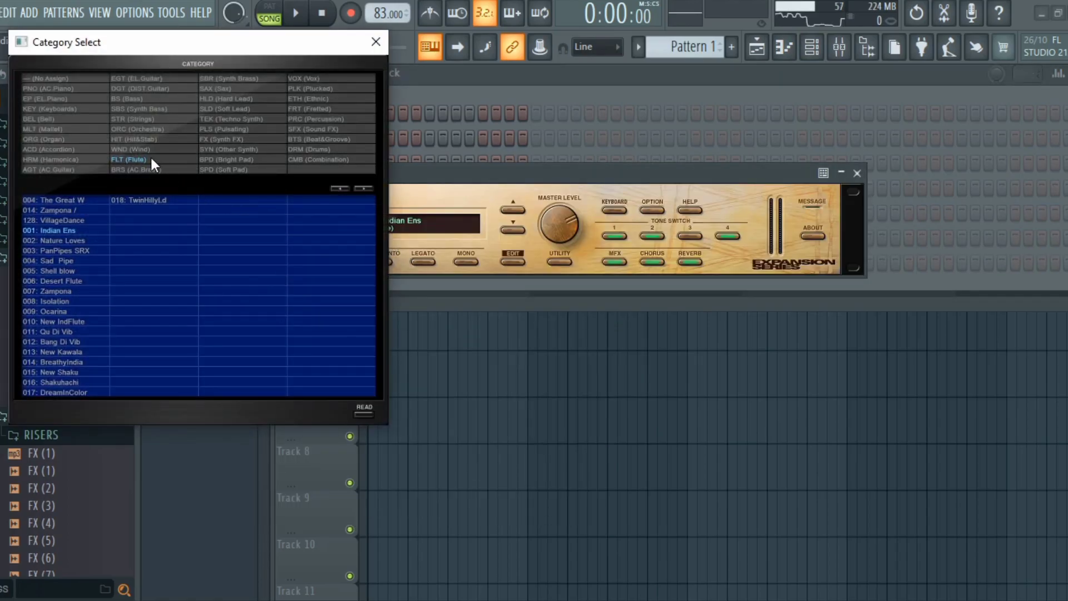
pyautogui.click(138, 119)
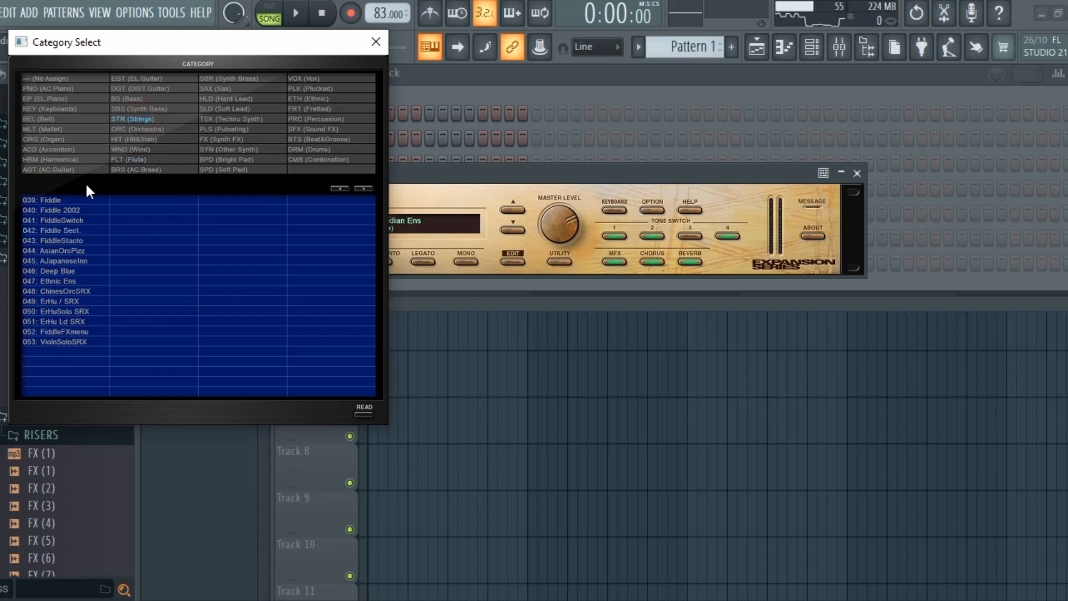
pyautogui.click(60, 241)
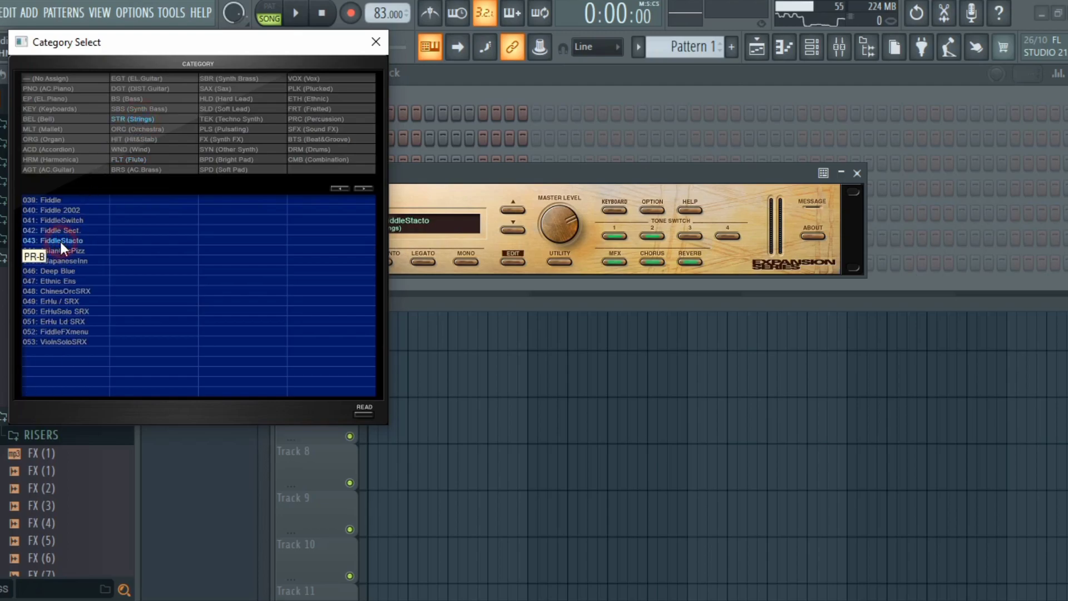
pyautogui.click(62, 241)
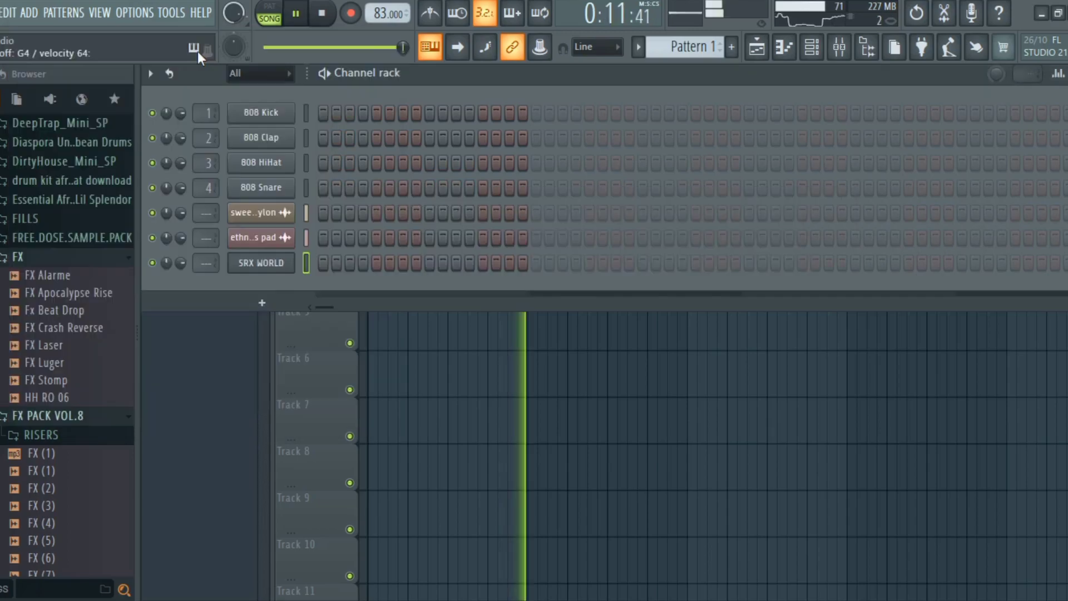
# Step: Rehearse the staccato string chords over the song and record them as notes and automation into Pattern 1
pyautogui.press('space')
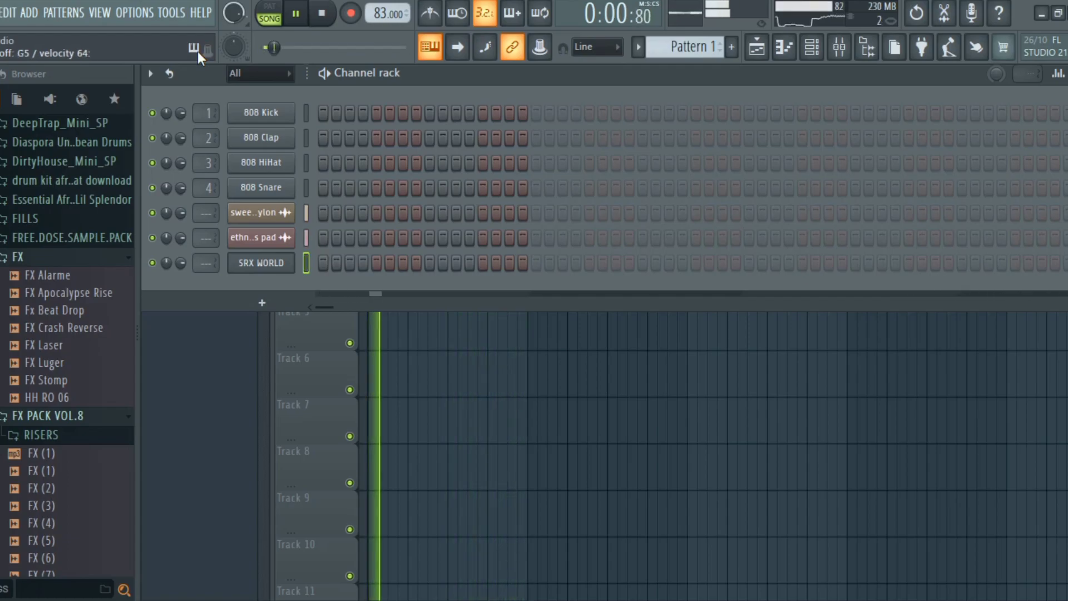
pyautogui.press('space')
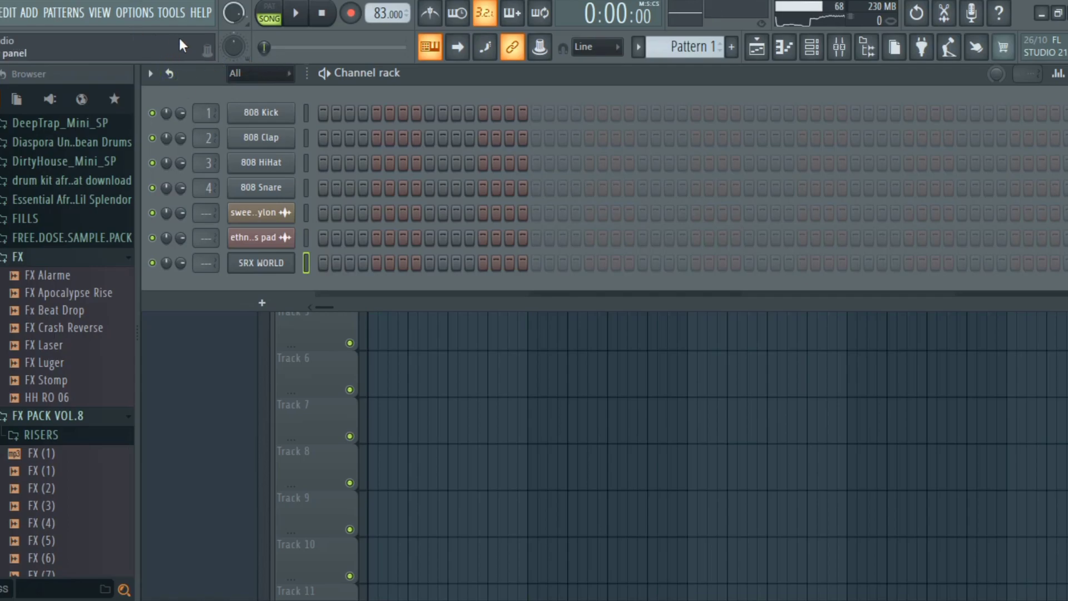
pyautogui.click(351, 14)
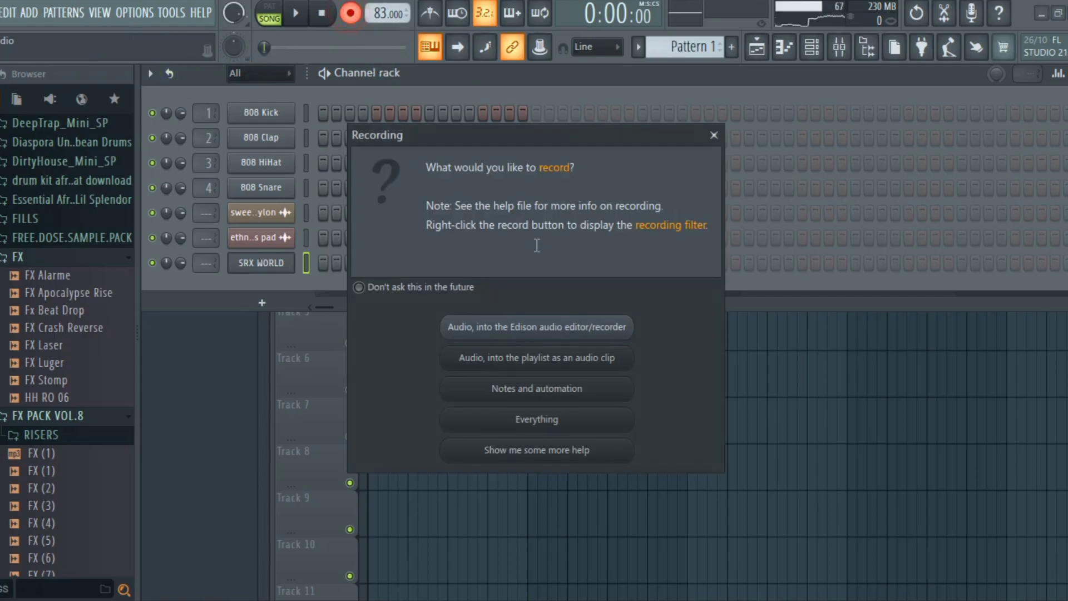
pyautogui.click(550, 389)
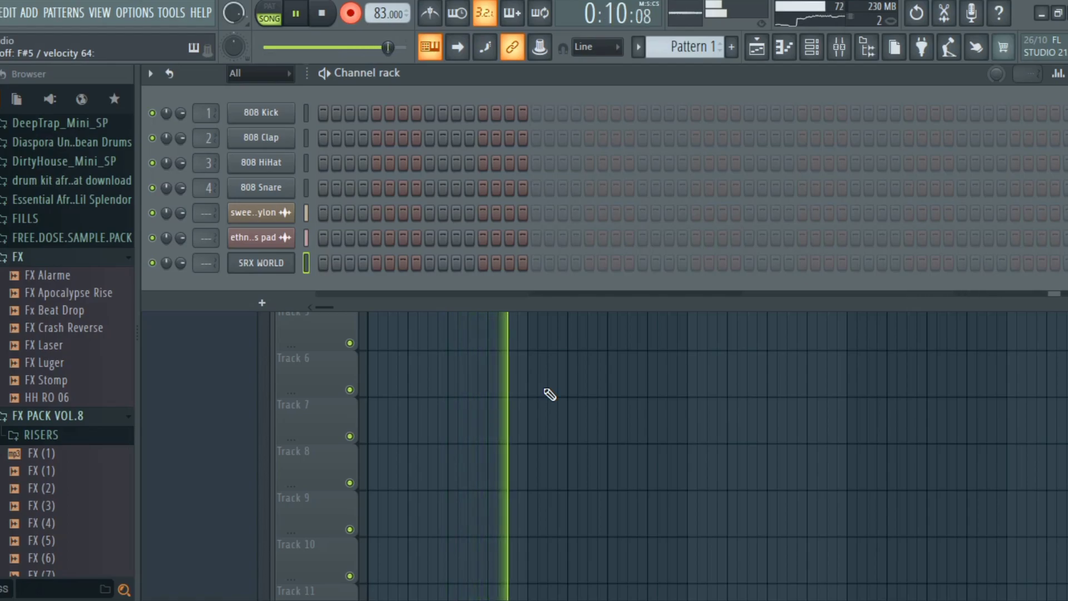
pyautogui.press('space')
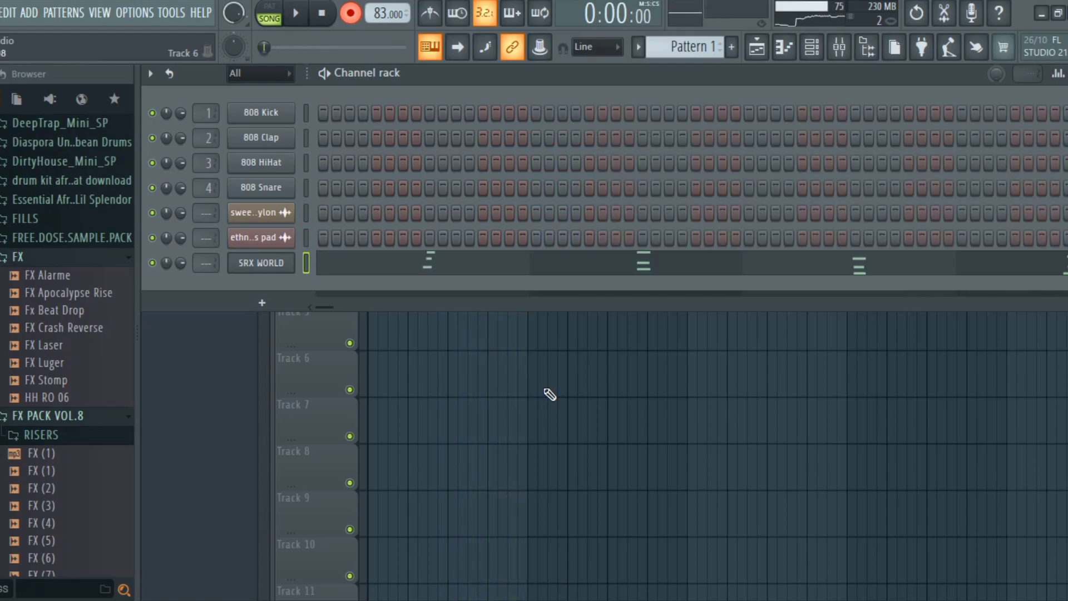
# Step: Quantize the recorded staccato string chords in the piano roll and audition them with the guitar and pad
pyautogui.click(520, 258)
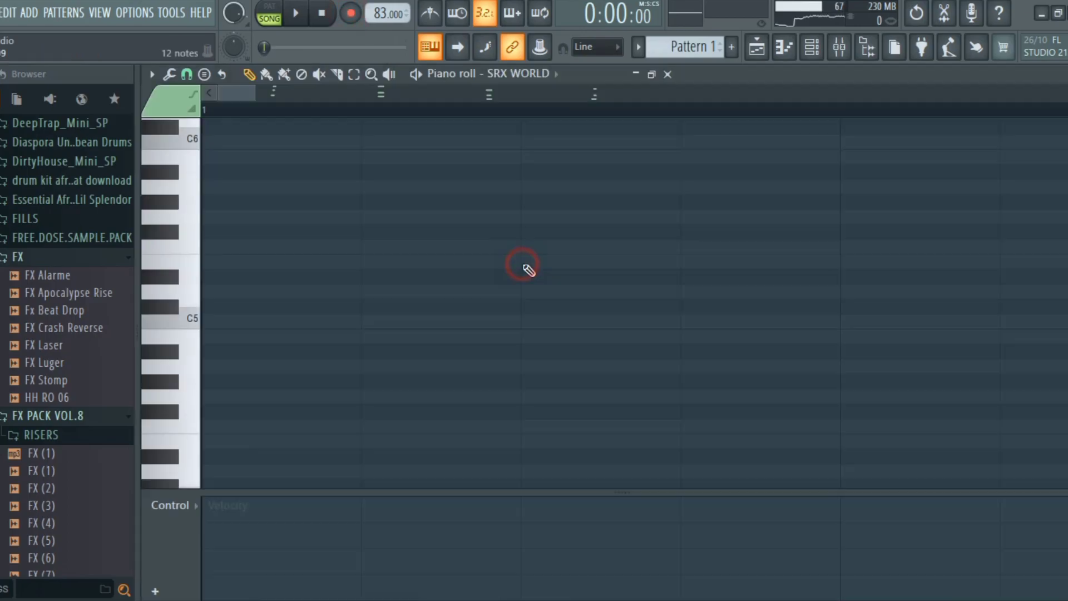
pyautogui.press('space')
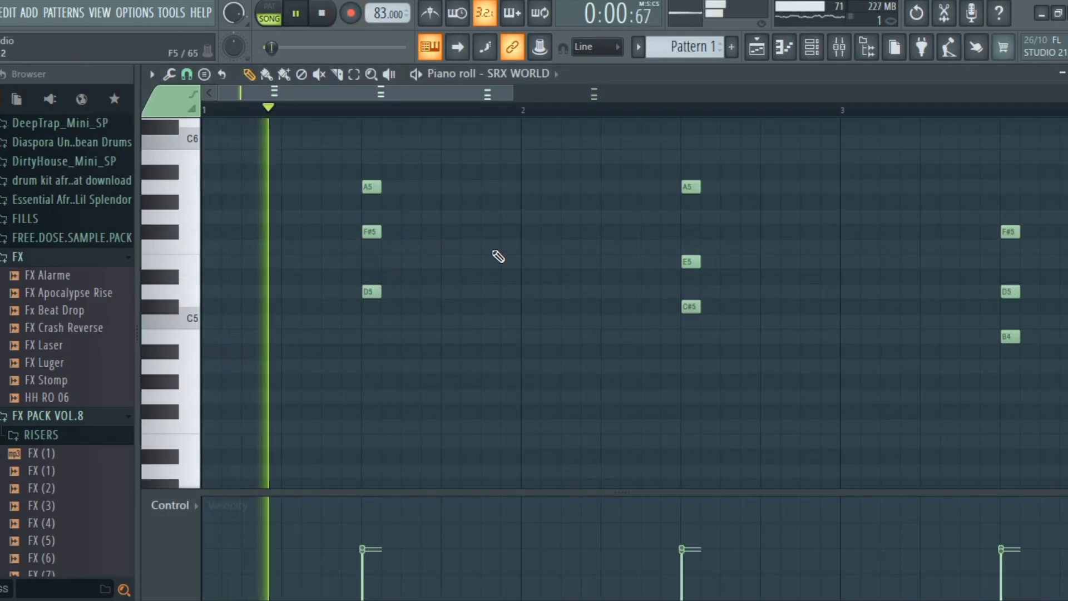
pyautogui.click(813, 52)
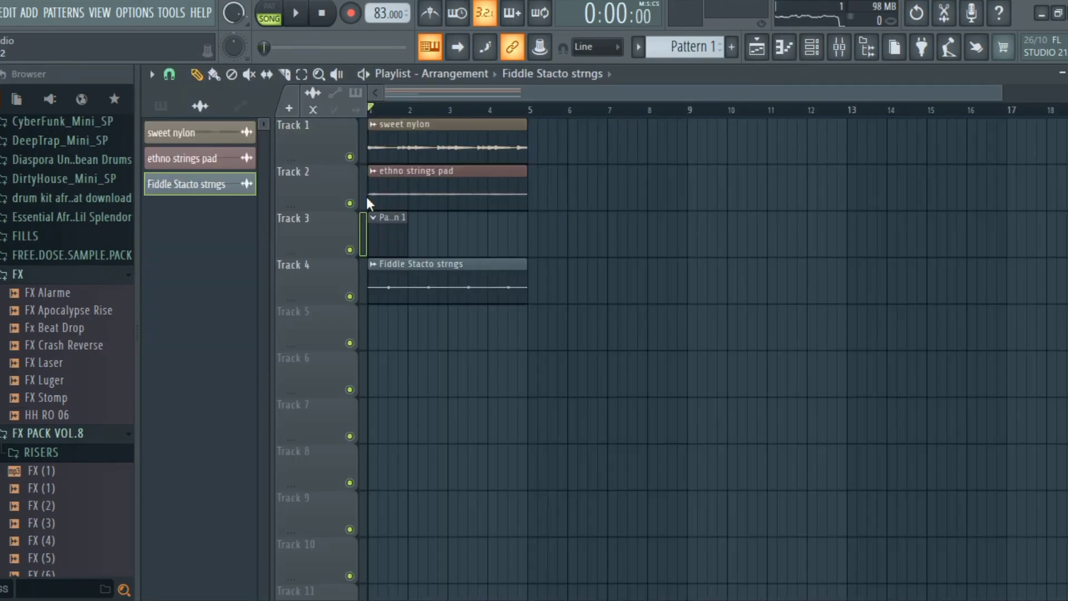
pyautogui.press('space')
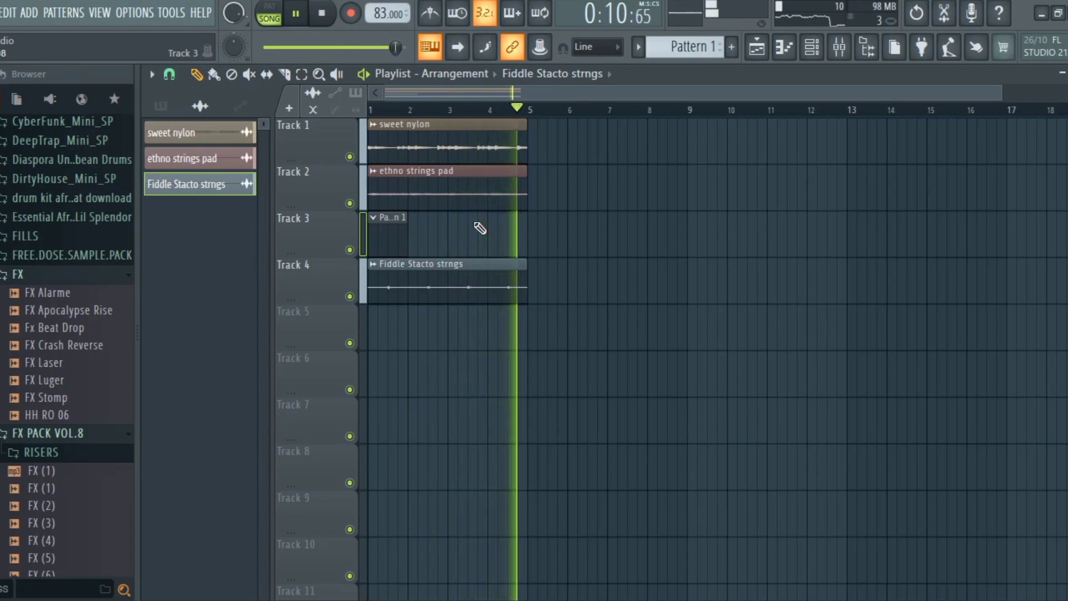
pyautogui.press('space')
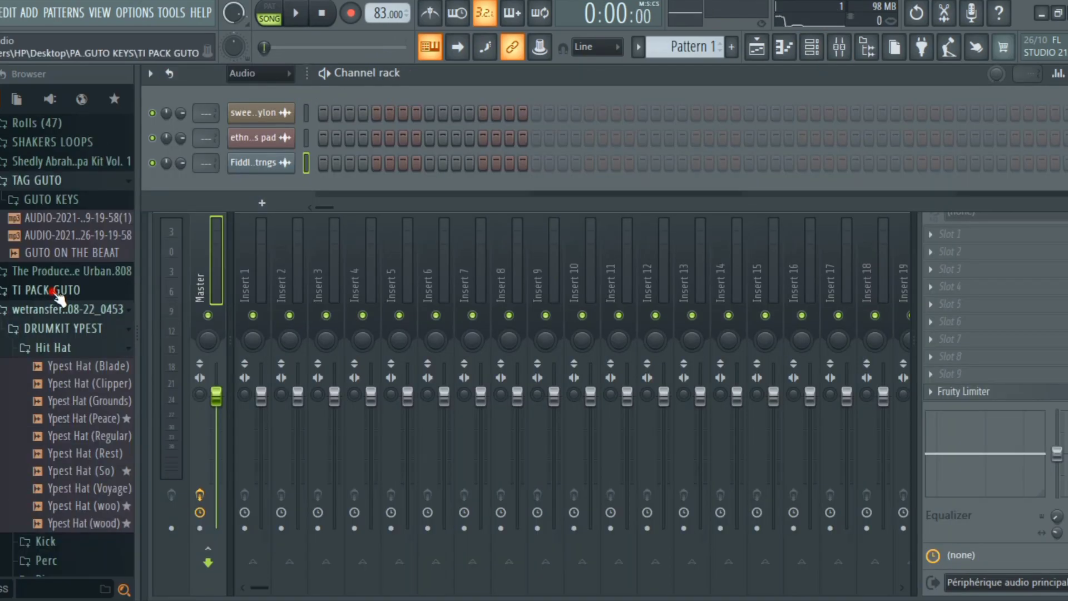
# Step: Add the AFP (26) sample from the Congo Drumskit's nr Samples folder in TI PACK GUTO as a new channel
pyautogui.click(58, 290)
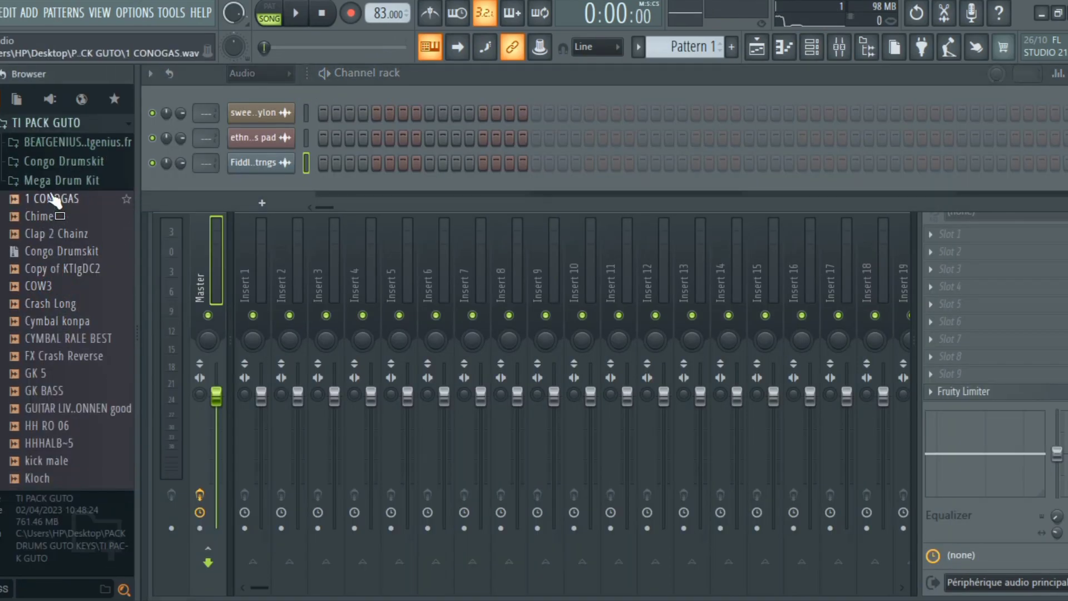
pyautogui.click(62, 160)
pyautogui.click(56, 178)
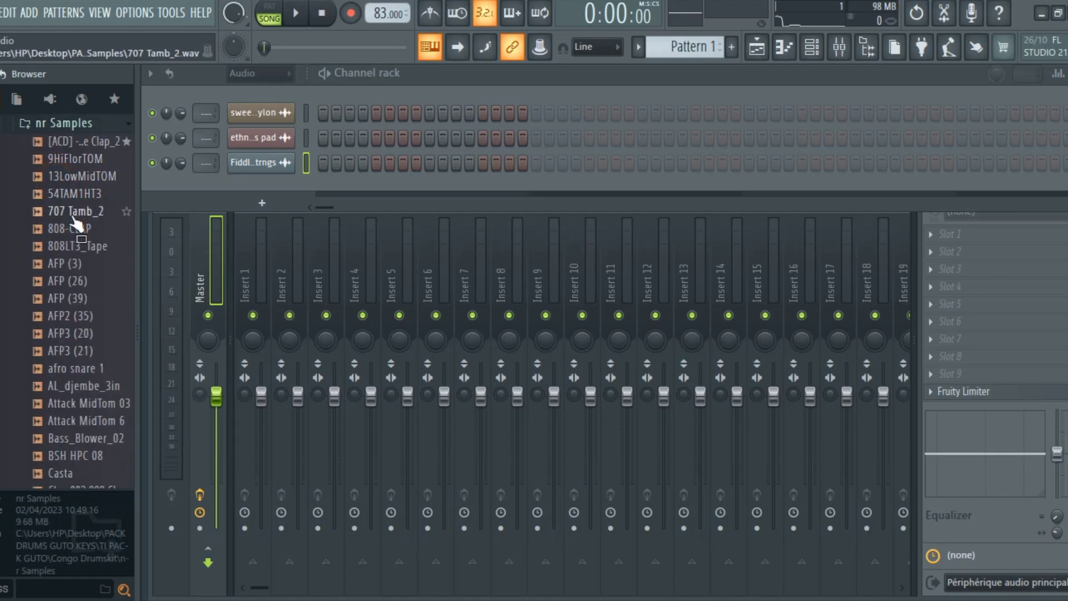
pyautogui.click(75, 282)
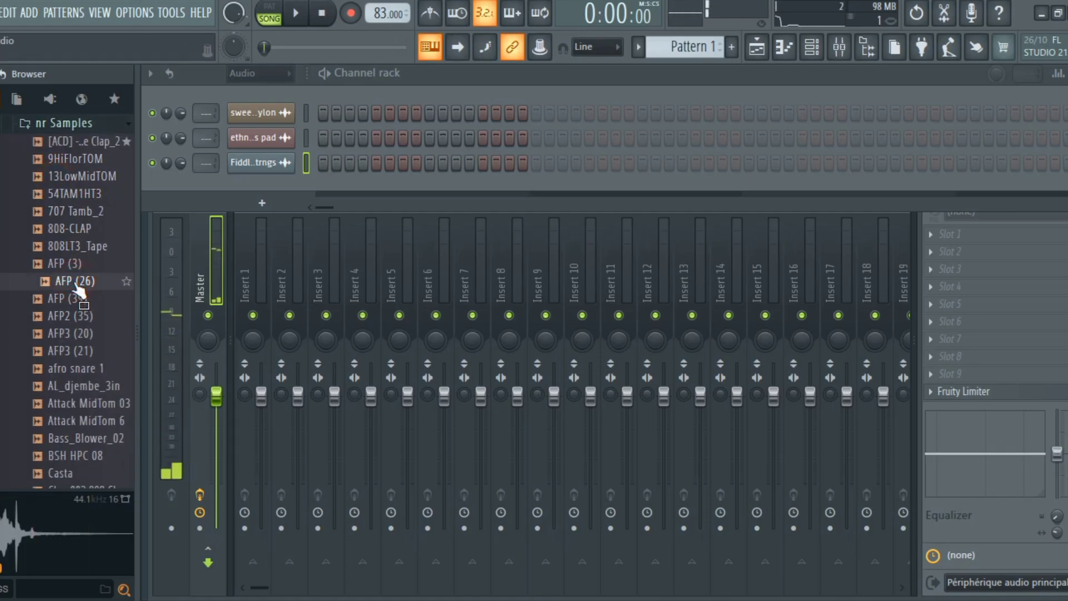
pyautogui.moveTo(75, 282); pyautogui.dragTo(272, 199)
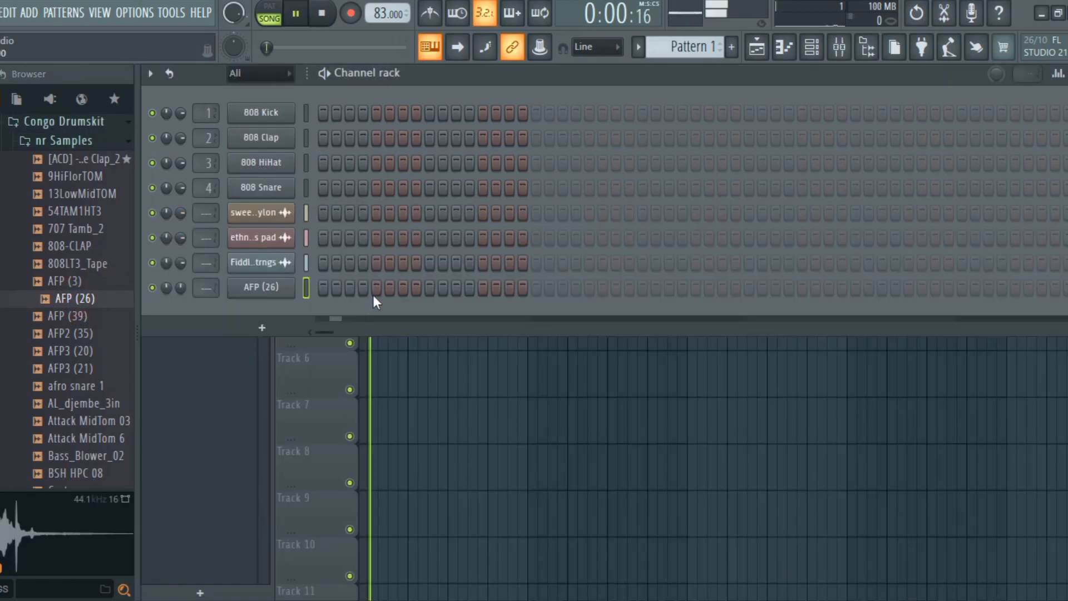
# Step: Program AFP (26) hits on steps 5 and 13 of Pattern 1 while auditioning them with the song
pyautogui.click(376, 287)
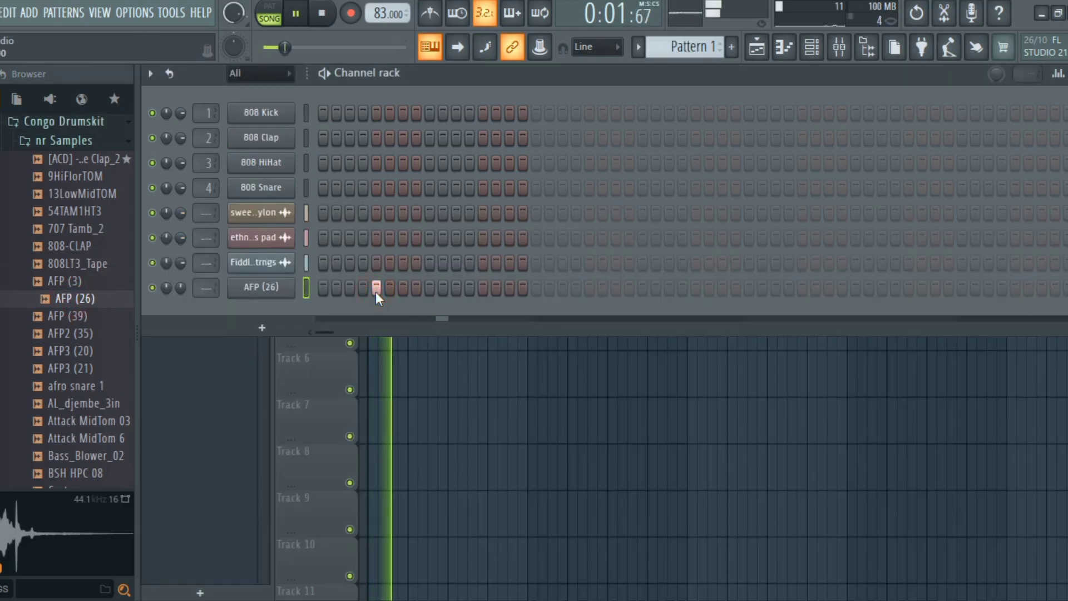
pyautogui.press('space')
pyautogui.click(484, 288)
pyautogui.press('space')
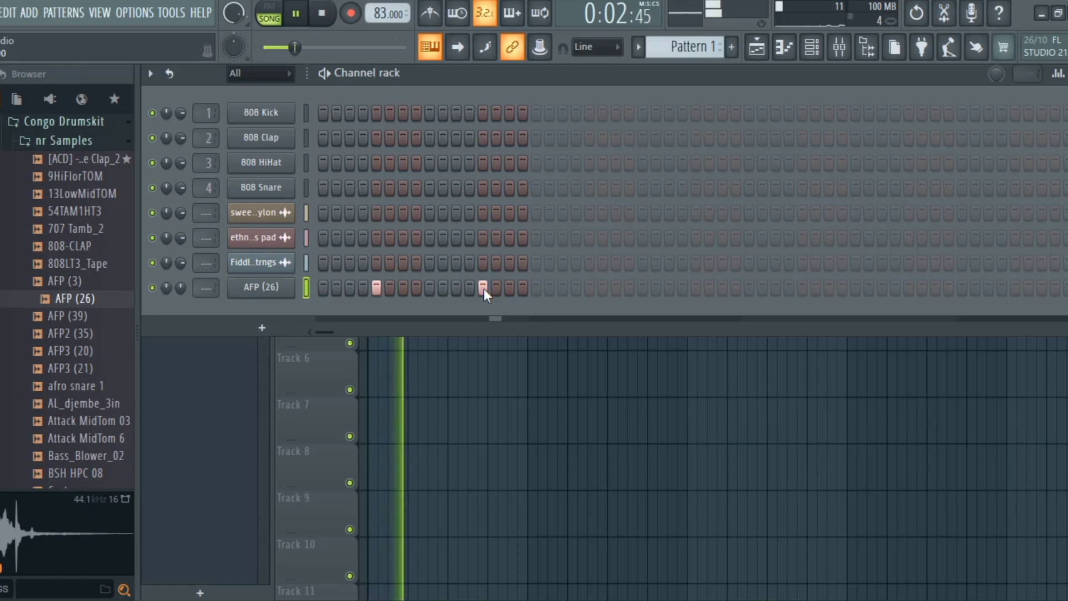
pyautogui.press('space')
# Step: Duplicate the first bar of AFP (26) hits three times in the piano roll to fill four bars
pyautogui.rightClick(261, 287)
pyautogui.click(329, 287)
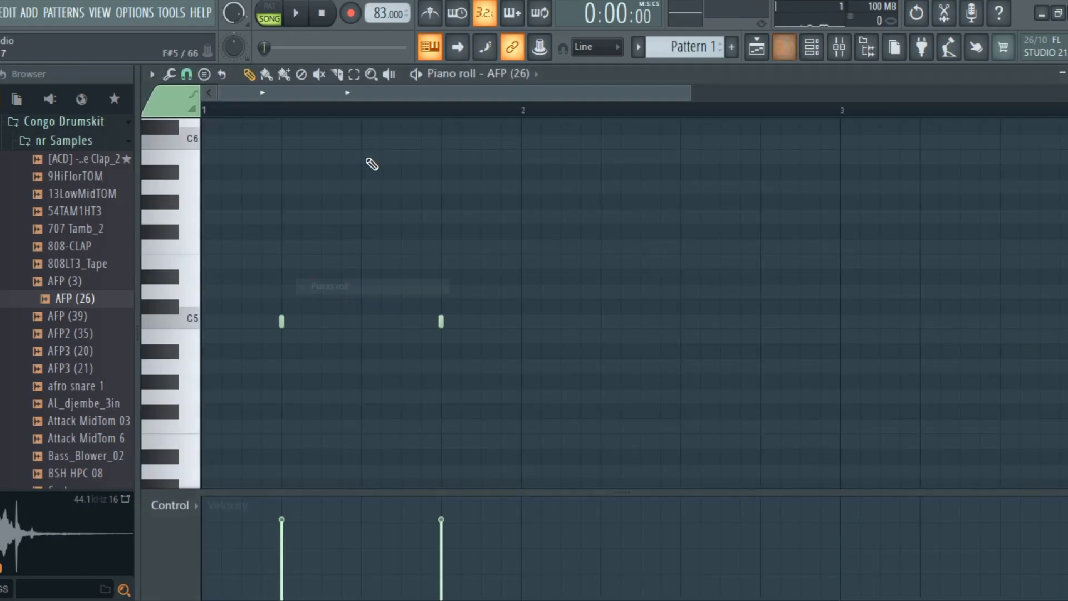
pyautogui.press('space')
pyautogui.click(353, 74)
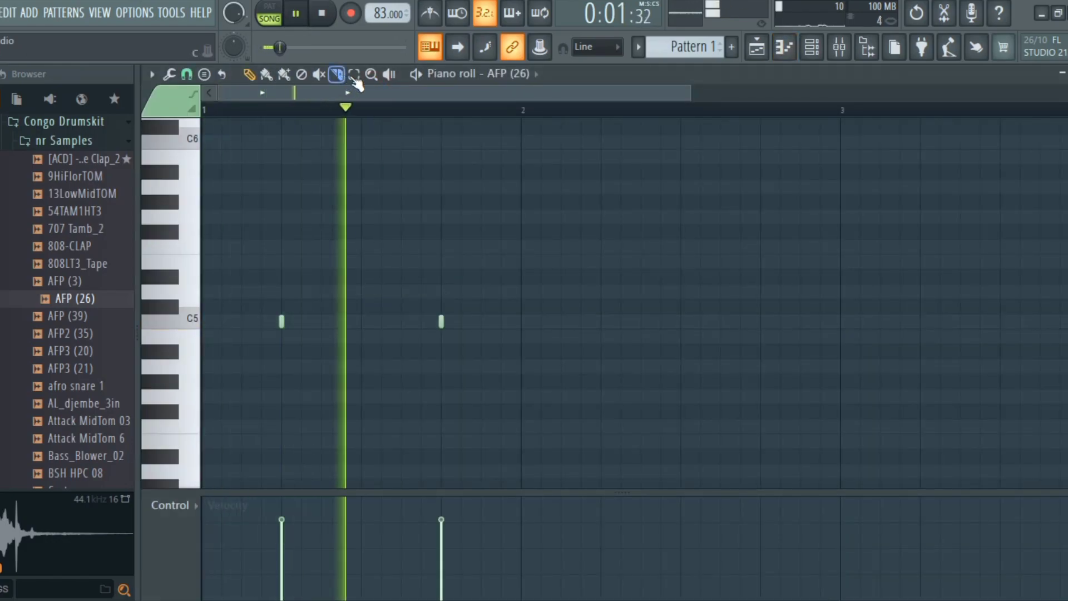
pyautogui.moveTo(529, 126); pyautogui.dragTo(178, 186)
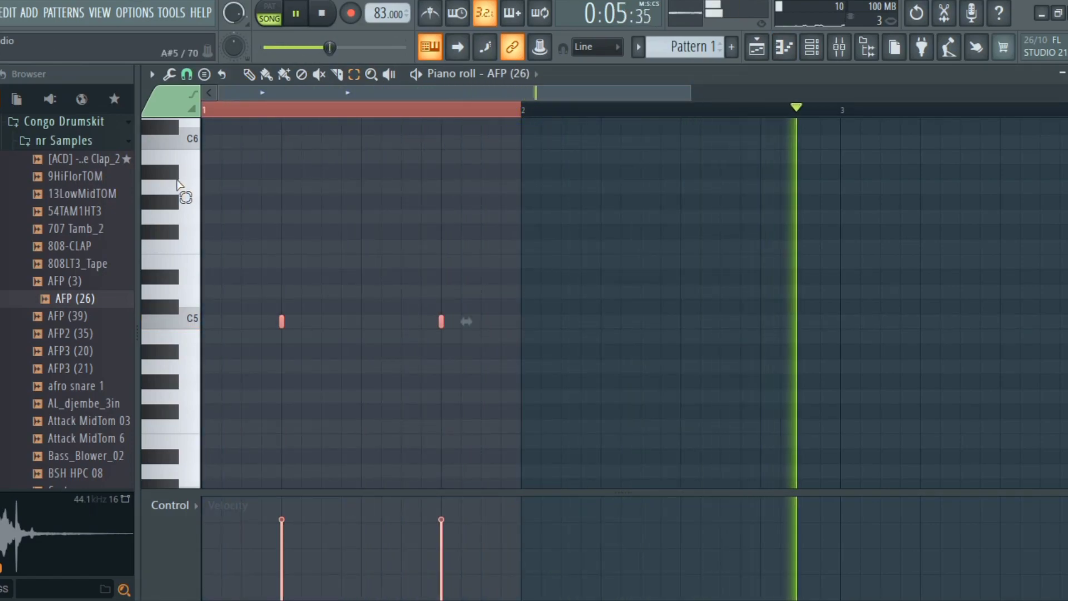
pyautogui.hotkey('ctrl', 'b')
pyautogui.hotkey('ctrl', 'b')
pyautogui.hotkey('ctrl', 'b')
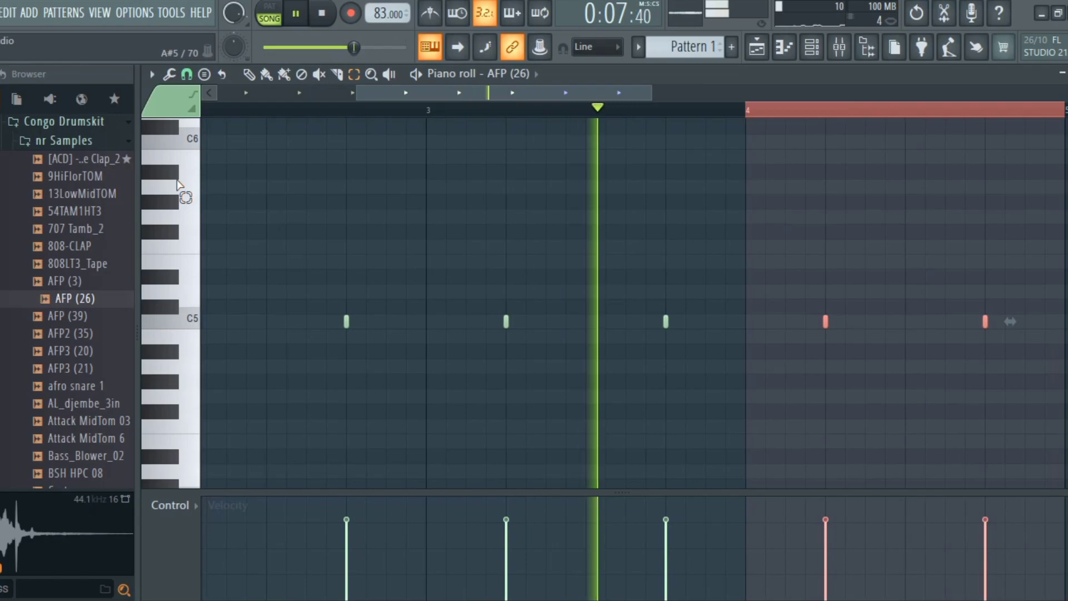
# Step: Add the Snare BY GUTO KEYS audio clip to Track 5 of the playlist and lower its channel volume to about 54%
pyautogui.click(212, 177)
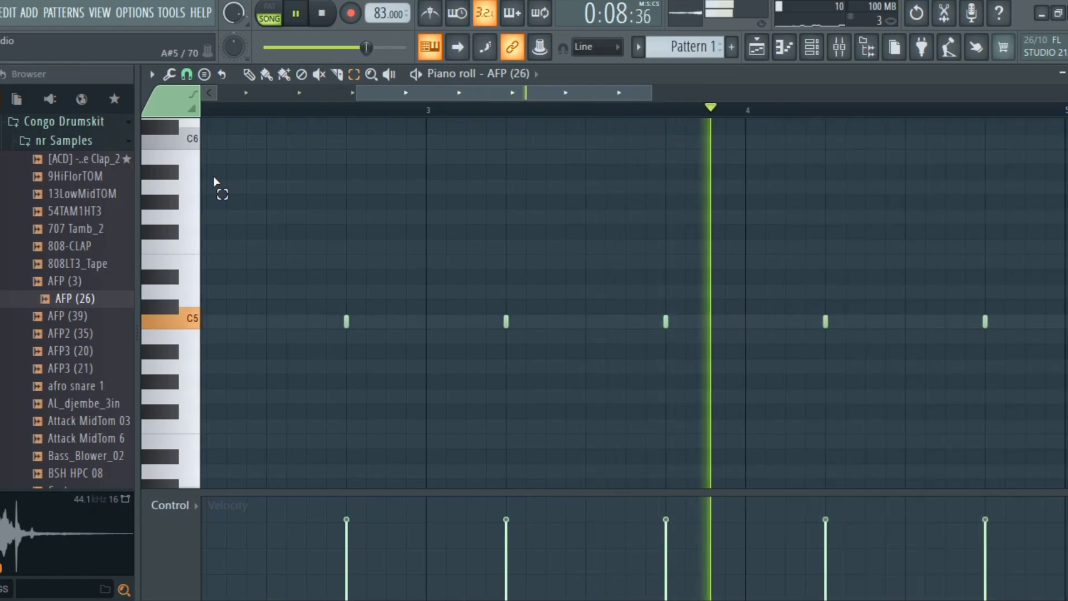
pyautogui.click(814, 50)
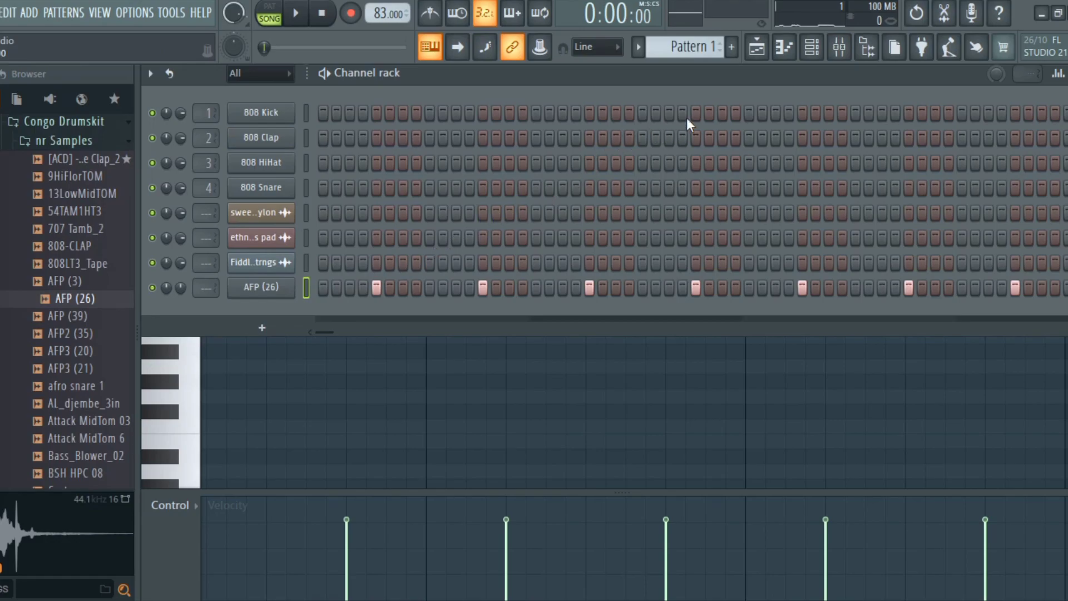
pyautogui.click(763, 53)
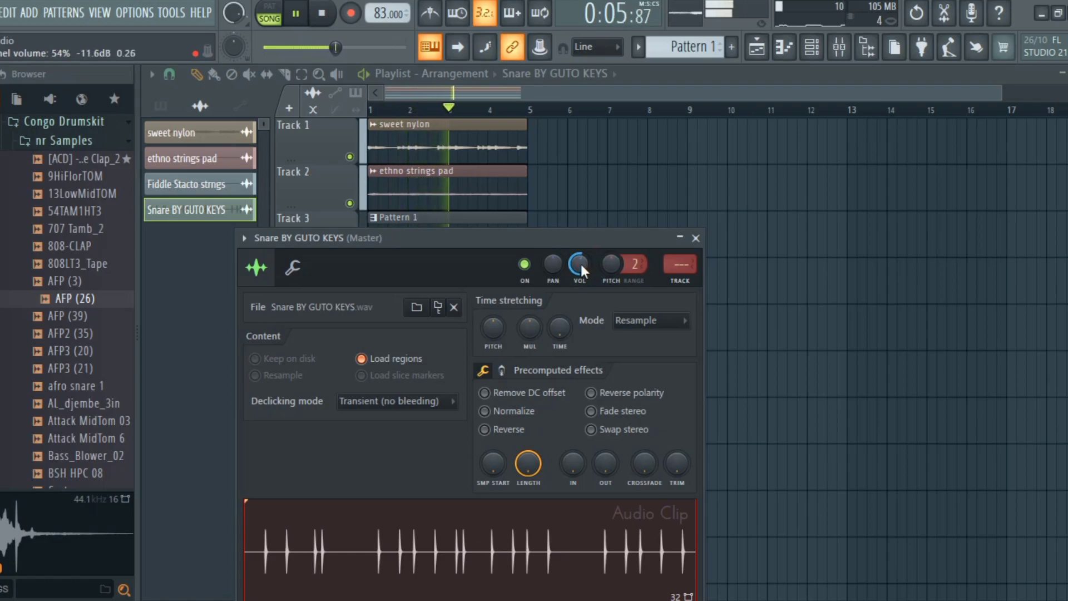
pyautogui.click(695, 238)
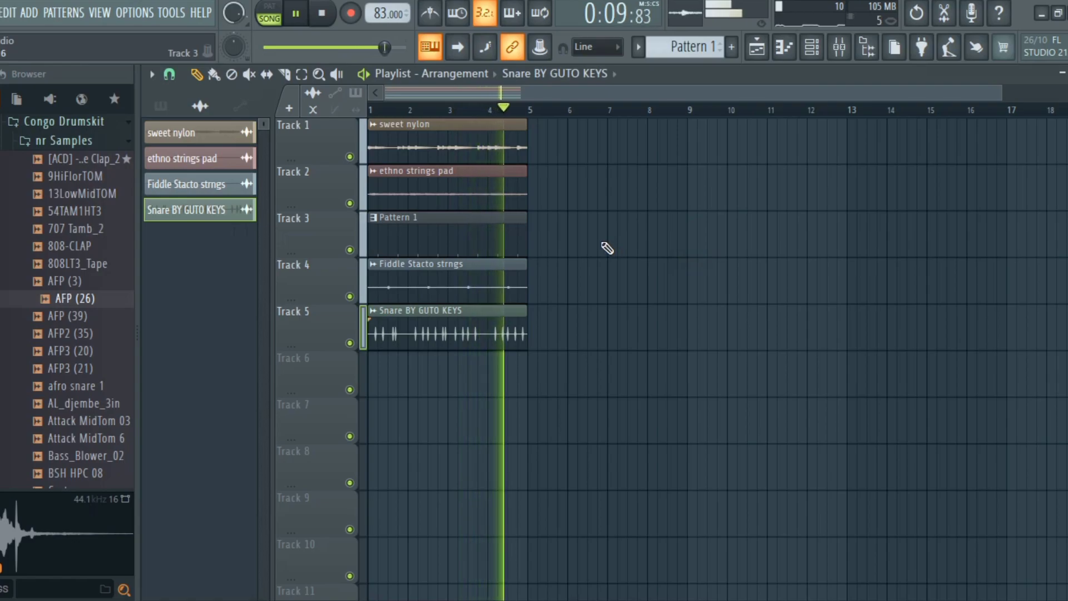
pyautogui.press('space')
# Step: Add the MA Wetsuit Planetary Perc sample from the Drums (ModeAudio) Percussion pack as a new channel
pyautogui.press('F6')
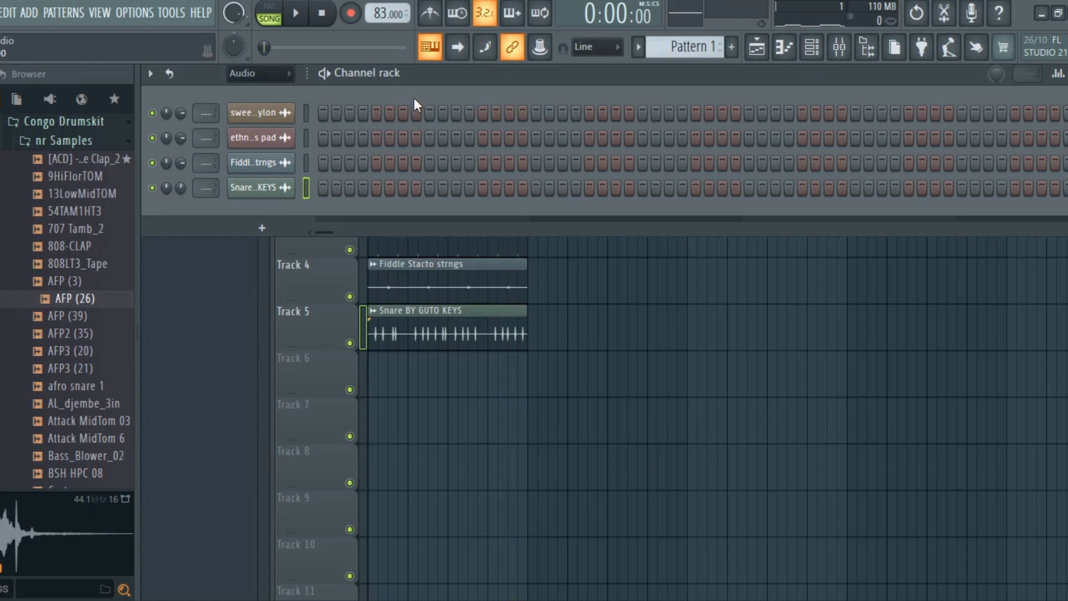
pyautogui.scroll(-15, 77, 245)
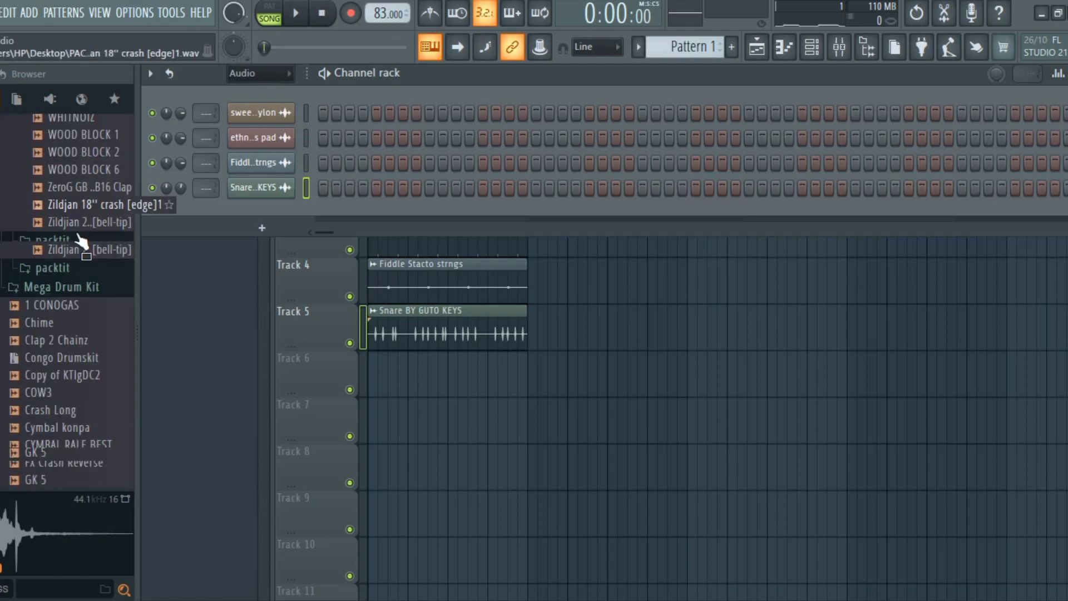
pyautogui.scroll(-10, 83, 241)
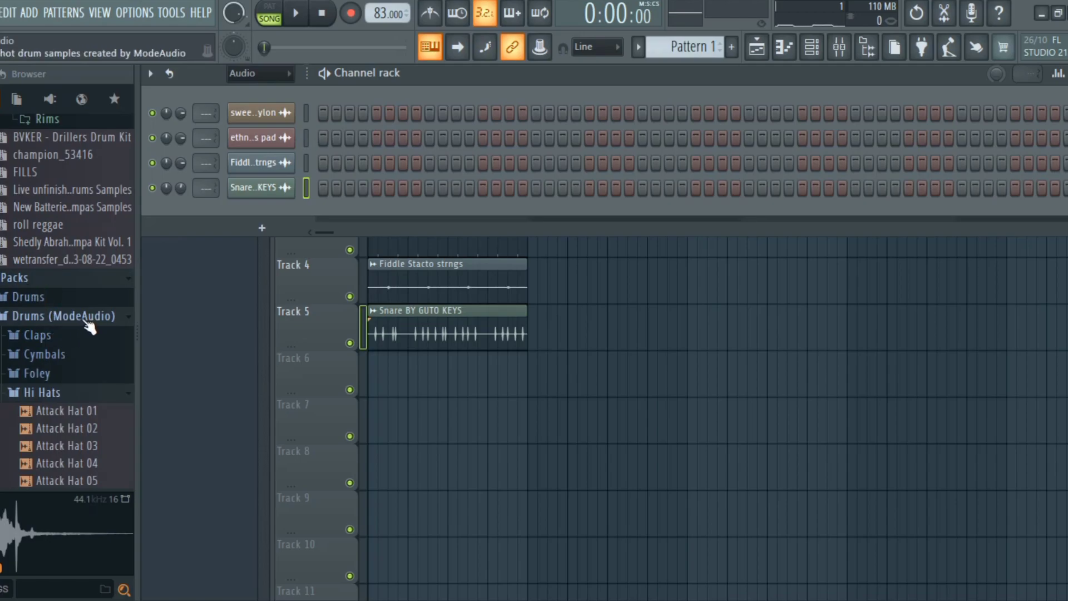
pyautogui.scroll(-10, 76, 330)
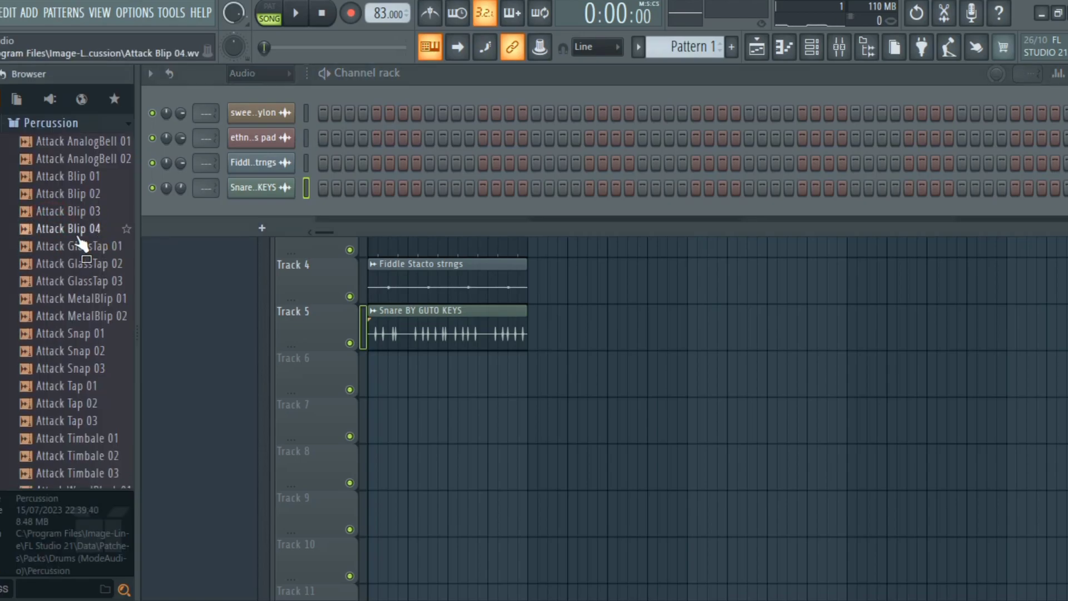
pyautogui.scroll(-20, 67, 259)
pyautogui.scroll(-15, 85, 312)
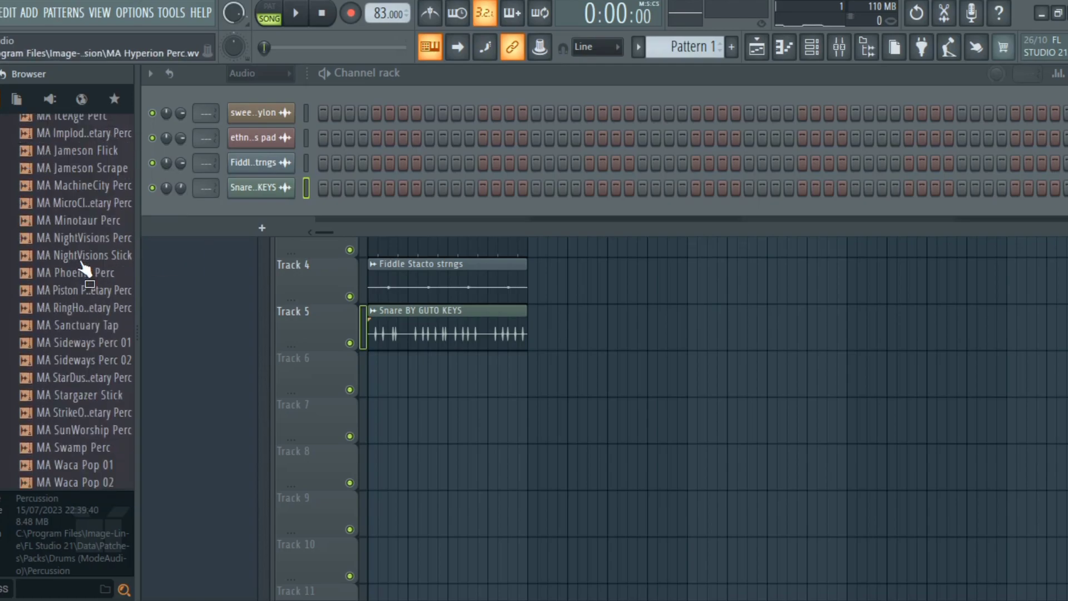
pyautogui.click(83, 369)
pyautogui.moveTo(109, 365); pyautogui.dragTo(260, 211)
# Step: Place MA Wetsuit Planetary Perc C5 hits on steps 11 and 15 of bar 1 in the piano roll while auditioning the song
pyautogui.rightClick(297, 335)
pyautogui.click(331, 334)
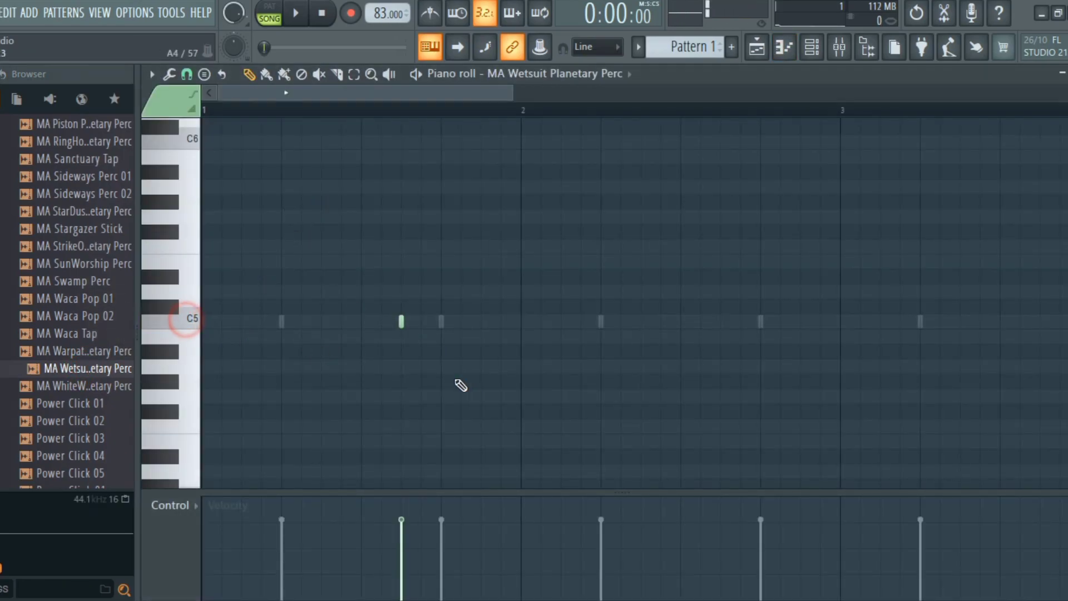
pyautogui.press('space')
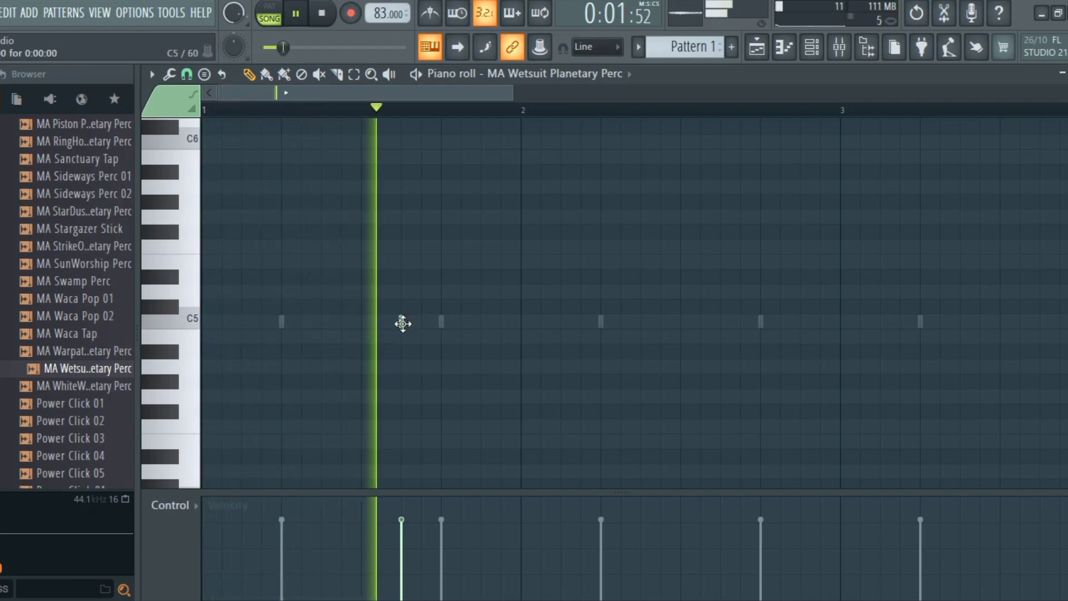
pyautogui.press('space')
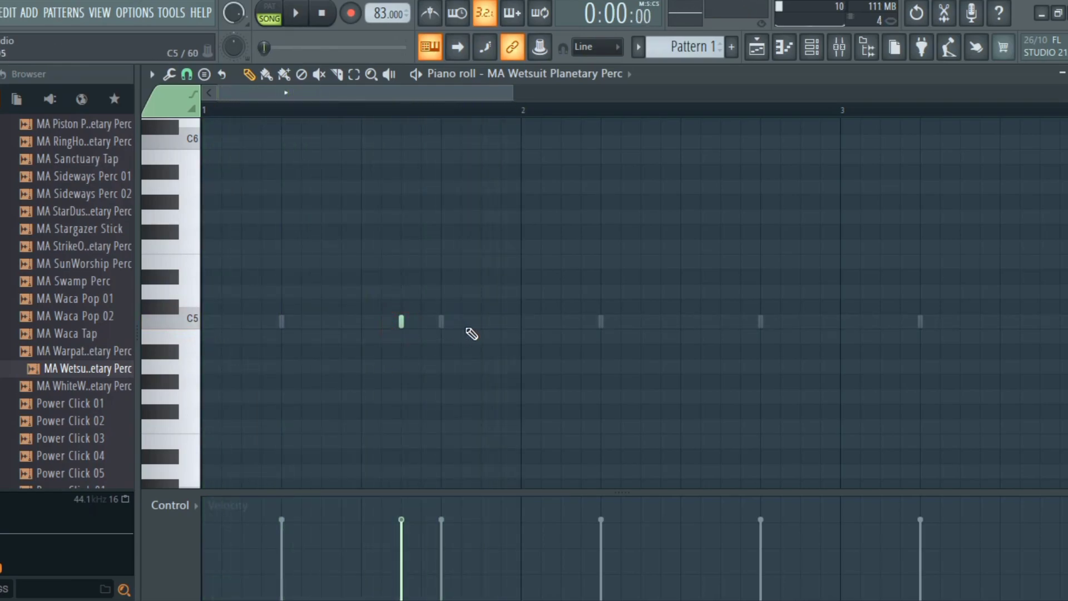
pyautogui.press('space')
pyautogui.click(481, 321)
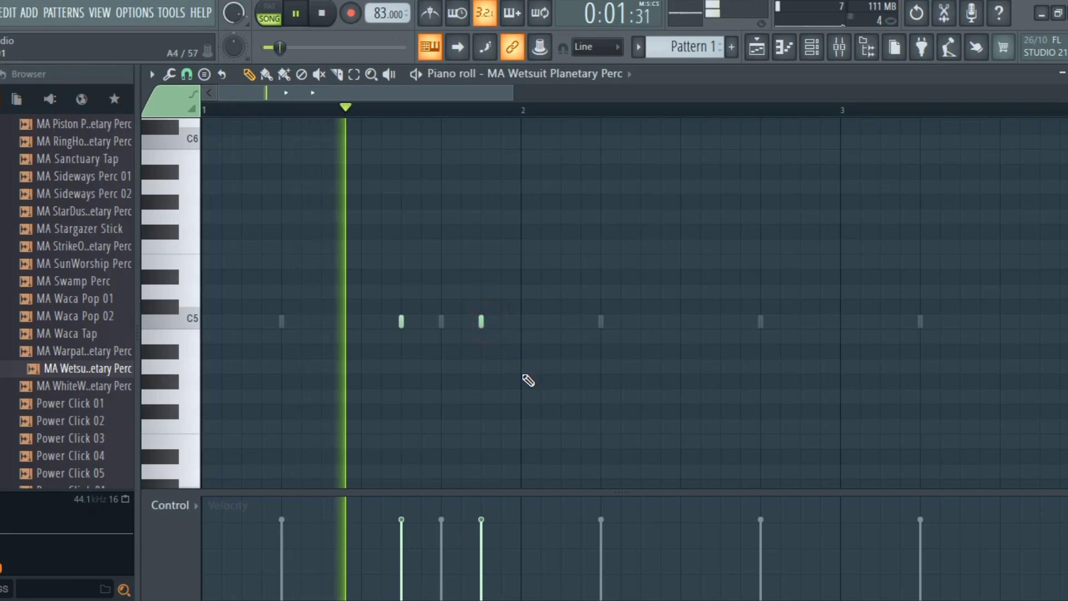
pyautogui.press('space')
# Step: Duplicate the first bar of MA Wetsuit Planetary Perc hits three times to fill four bars
pyautogui.moveTo(529, 379); pyautogui.dragTo(192, 186)
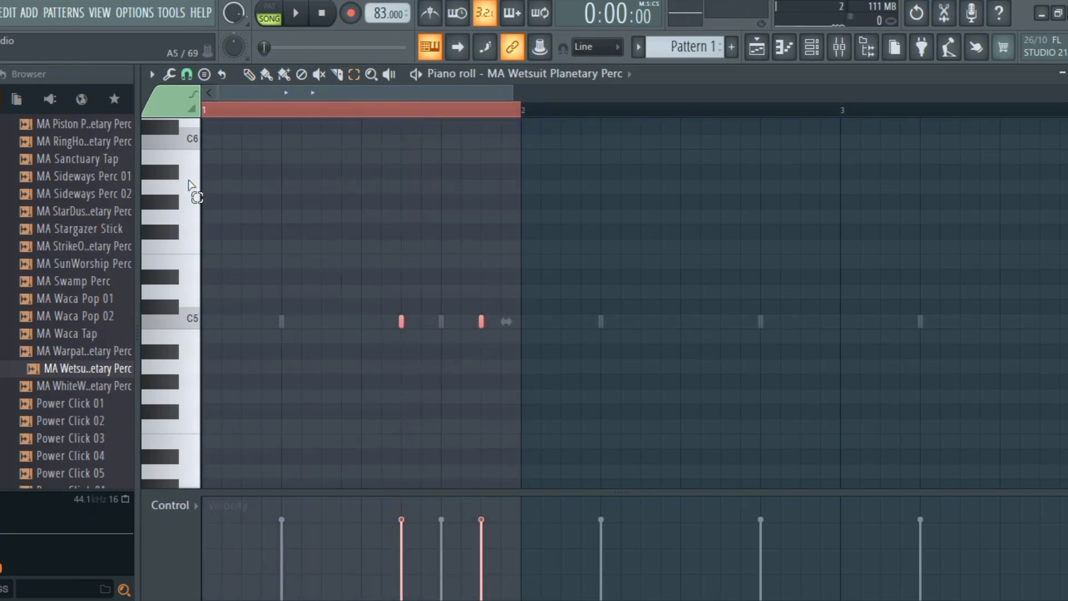
pyautogui.hotkey('ctrl', 'b')
pyautogui.hotkey('ctrl', 'b')
pyautogui.hotkey('ctrl', 'b')
pyautogui.hotkey('ctrl', 'd')
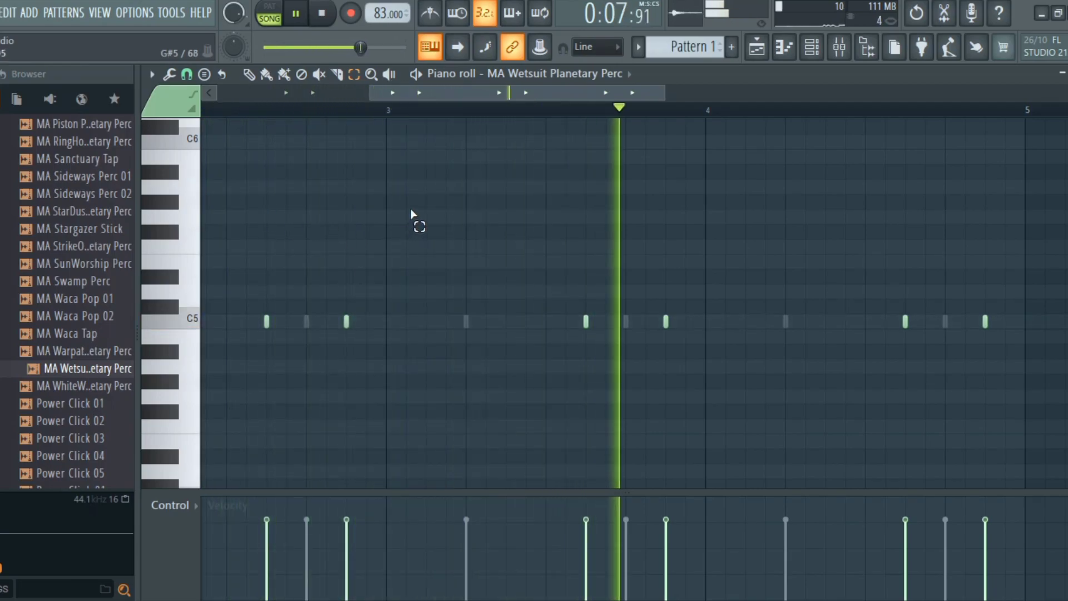
pyautogui.click(248, 74)
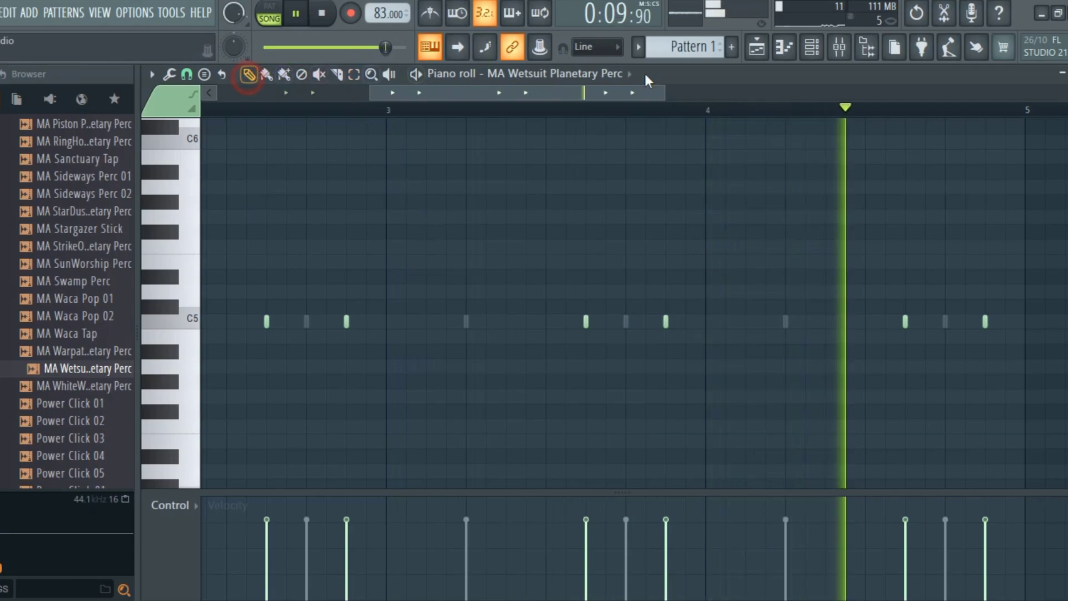
# Step: Add the FPC Guiro sample from the Drums pack's Percussion folder as a new channel
pyautogui.click(811, 46)
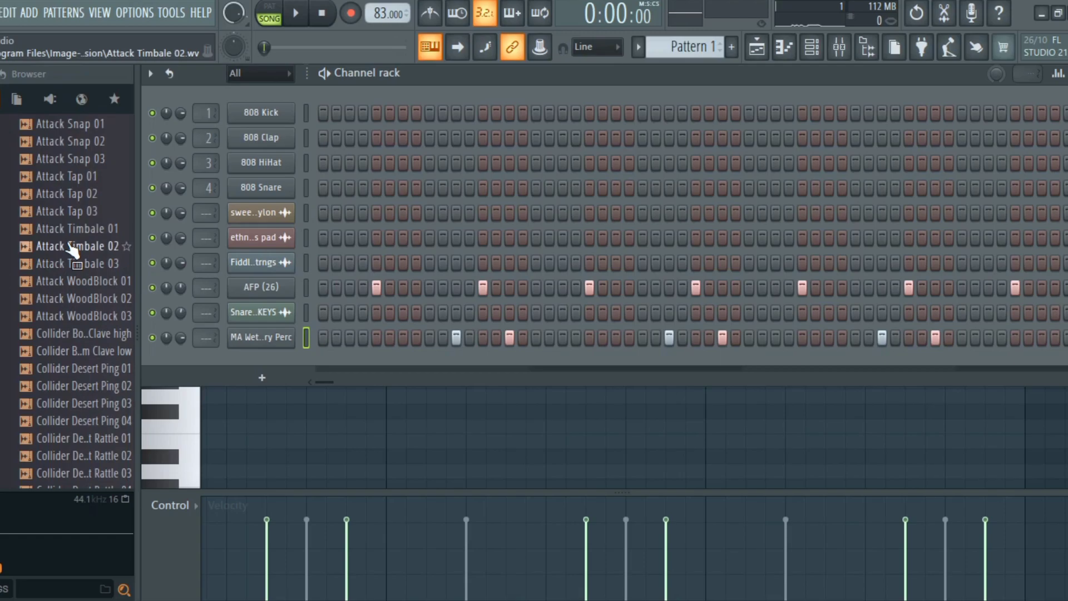
pyautogui.click(57, 293)
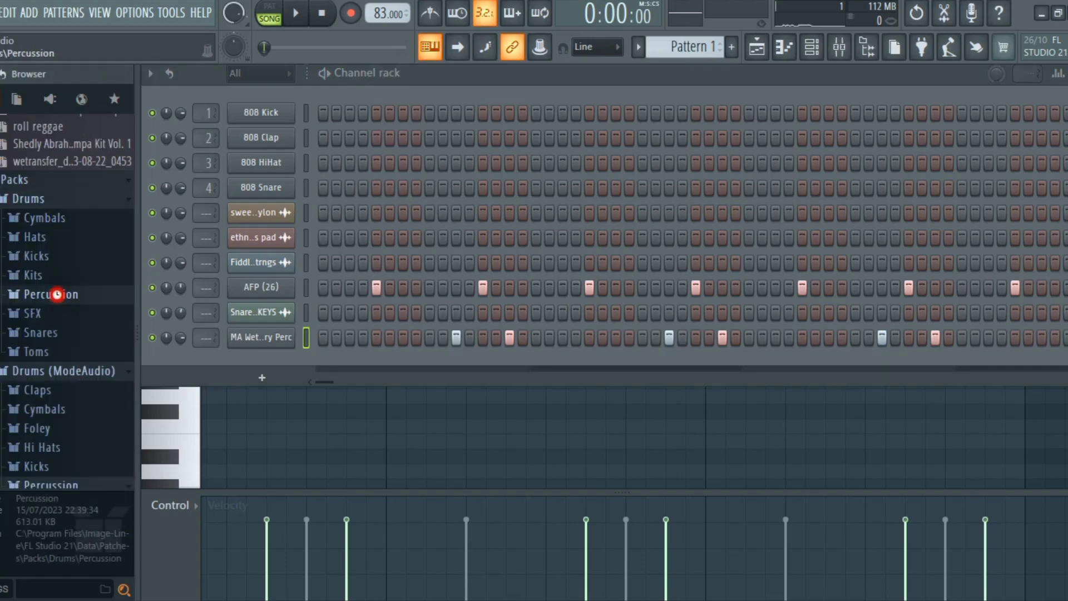
pyautogui.scroll(-2, 60, 209)
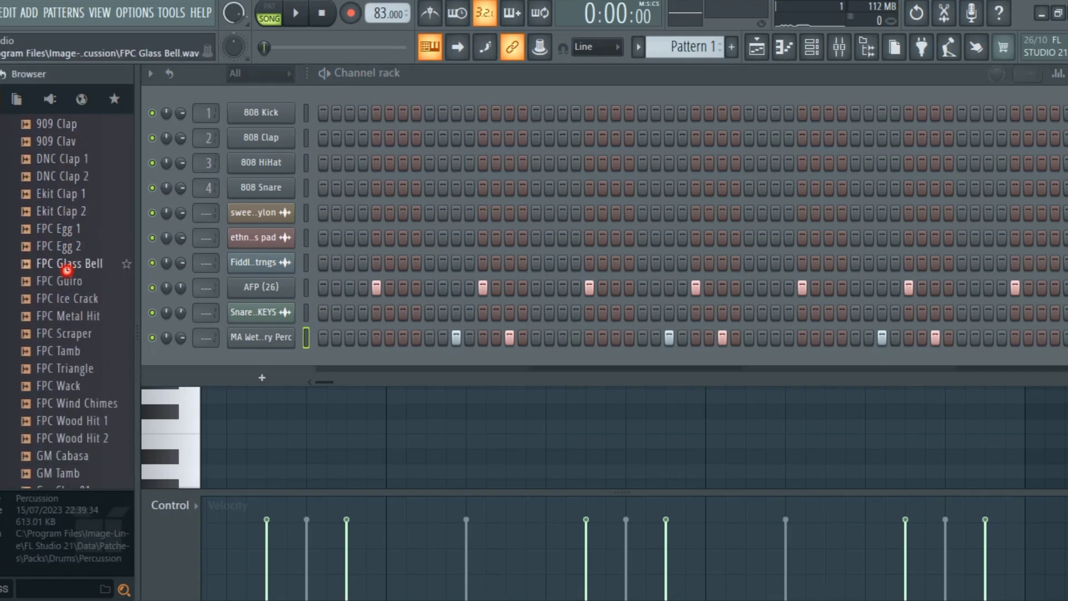
pyautogui.moveTo(69, 281); pyautogui.dragTo(74, 289)
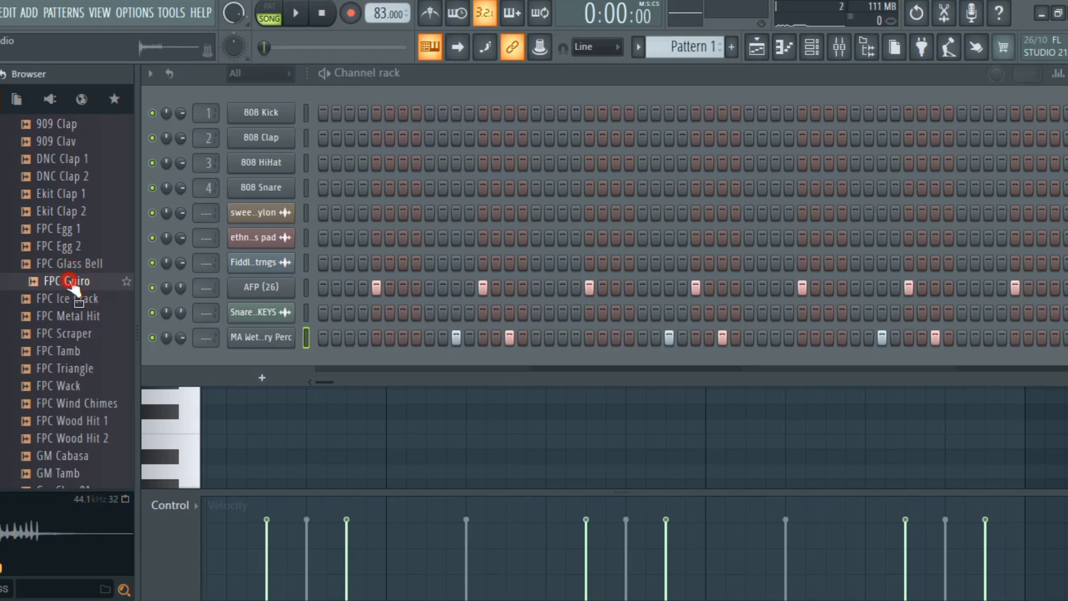
pyautogui.moveTo(74, 289); pyautogui.dragTo(270, 352)
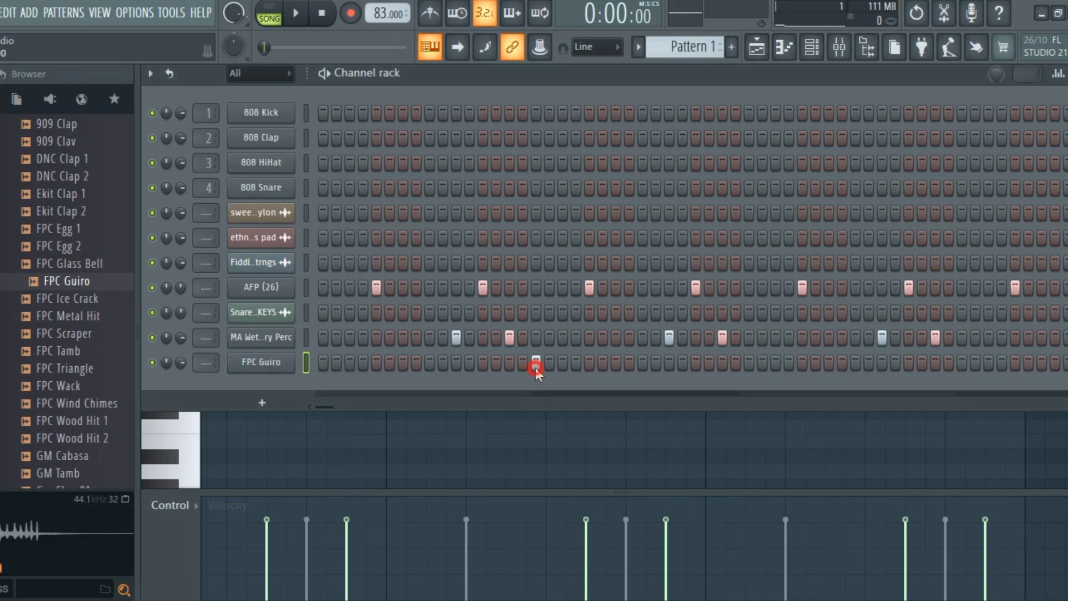
# Step: Position a single FPC Guiro hit on step 13 of bar 1 in the piano roll and audition it with the song
pyautogui.rightClick(275, 371)
pyautogui.click(310, 360)
pyautogui.moveTo(456, 89); pyautogui.dragTo(301, 94)
pyautogui.moveTo(521, 327); pyautogui.dragTo(464, 324)
pyautogui.press('space')
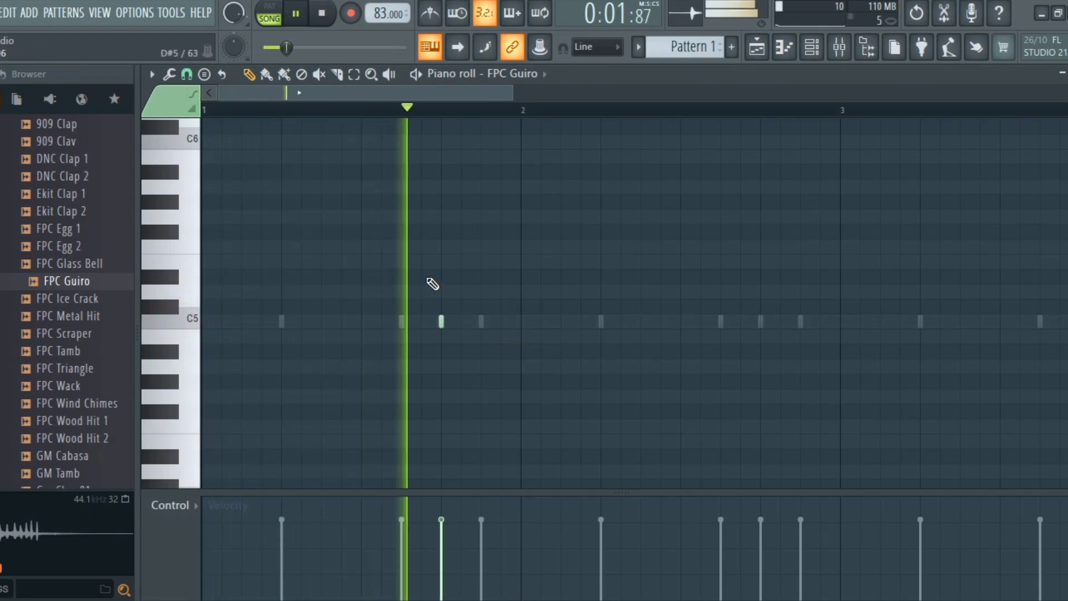
# Step: Duplicate the first two bars of the FPC Guiro part once so the hit repeats in bar 3
pyautogui.click(354, 74)
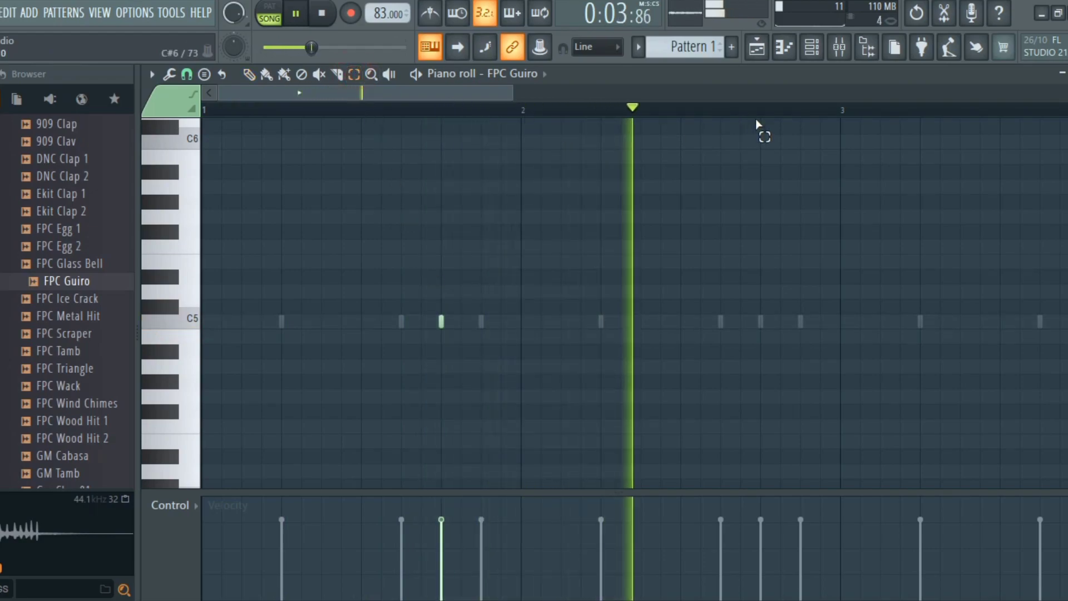
pyautogui.moveTo(846, 112); pyautogui.dragTo(161, 206)
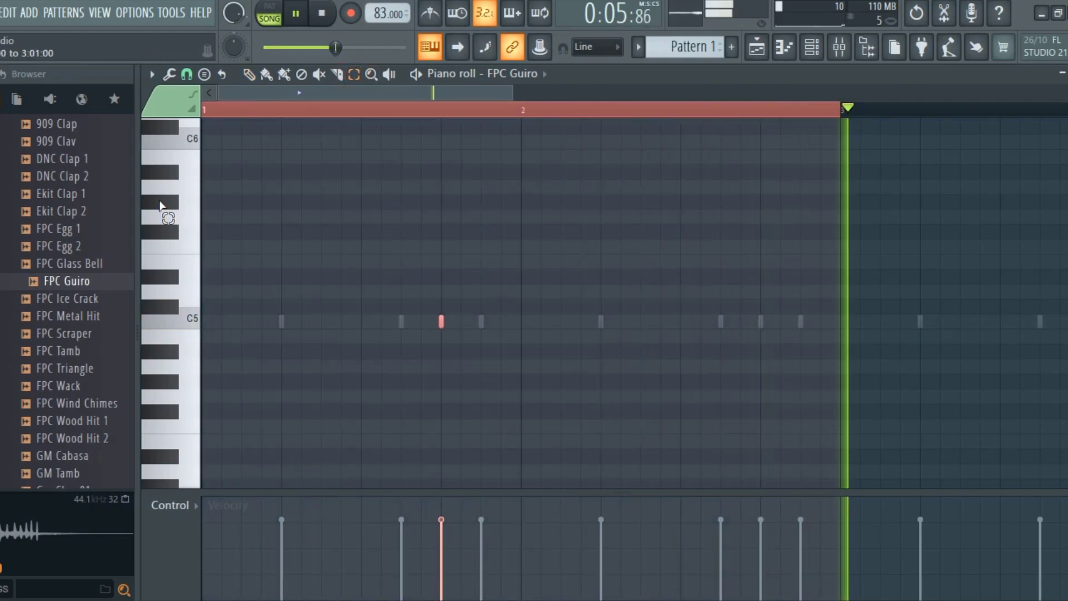
pyautogui.hotkey('ctrl', 'b')
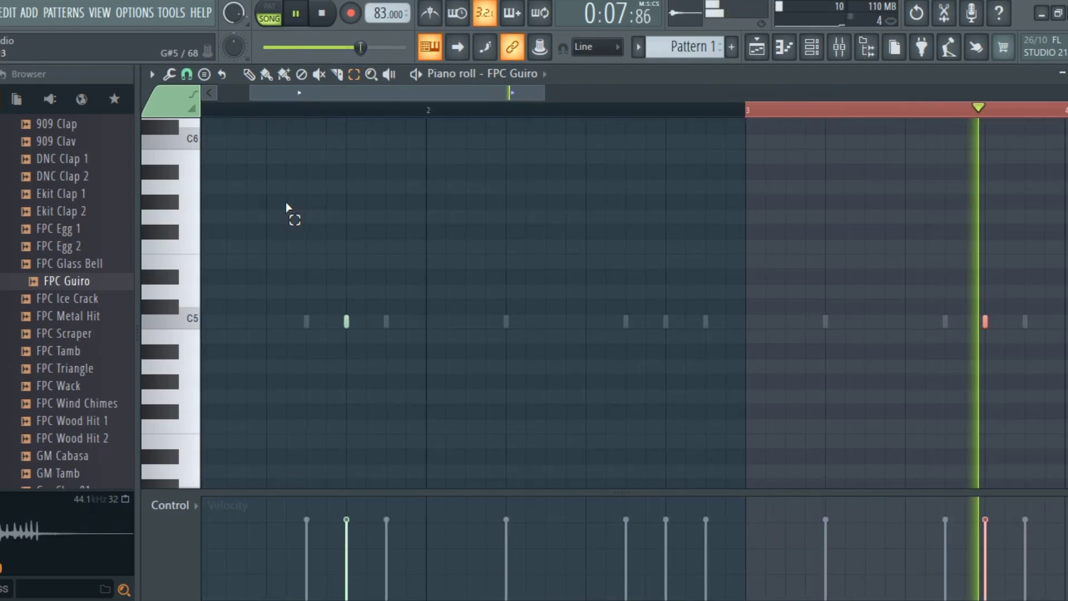
pyautogui.hotkey('ctrl', 'd')
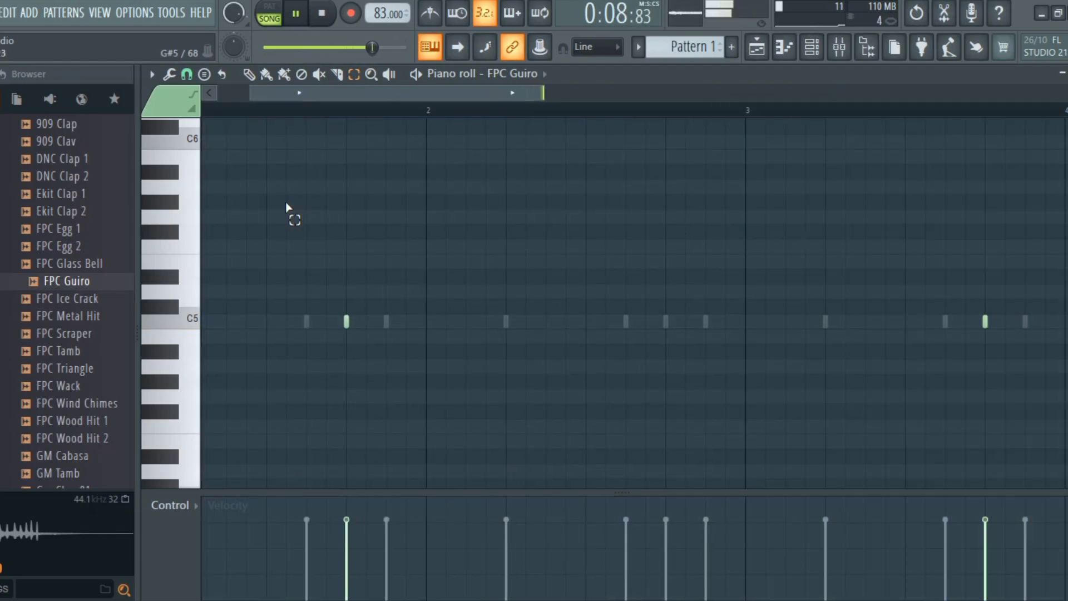
# Step: Adjust the FPC Guiro channel's volume while auditioning the full beat
pyautogui.click(813, 52)
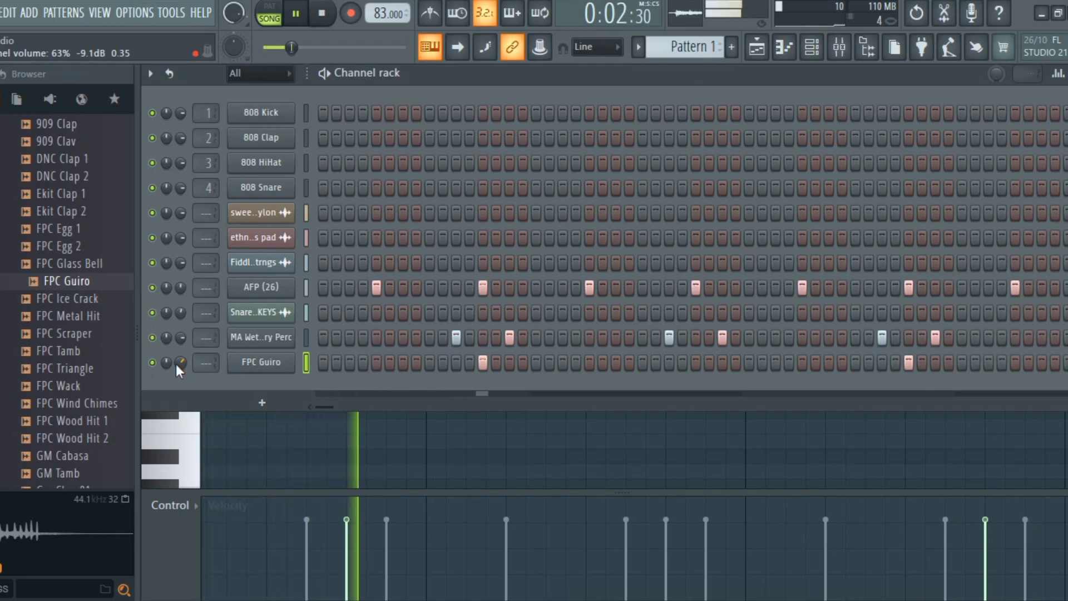
pyautogui.moveTo(177, 364); pyautogui.dragTo(177, 361)
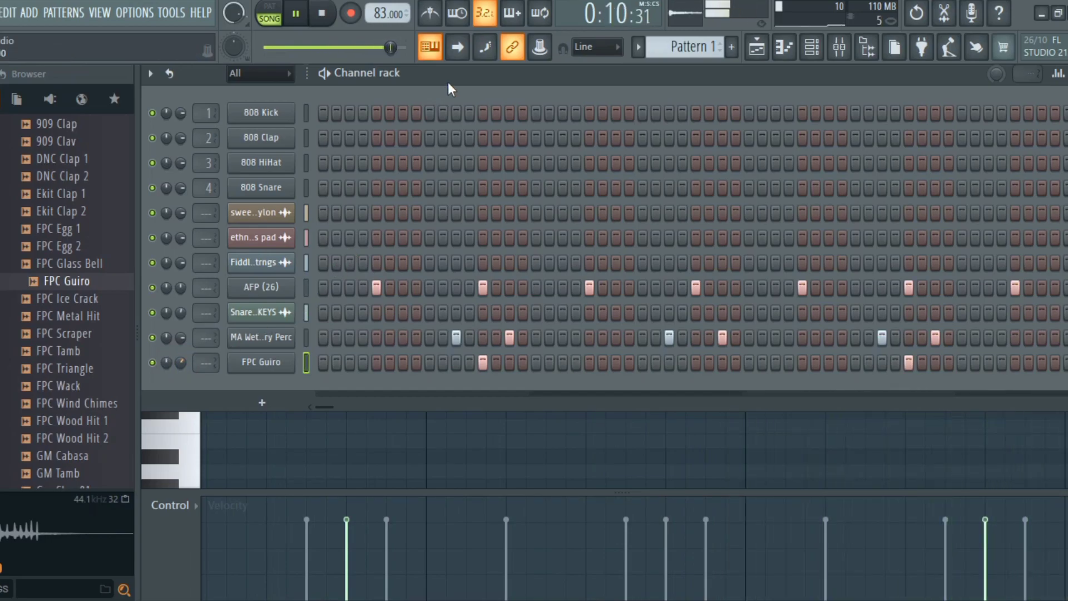
pyautogui.press('space')
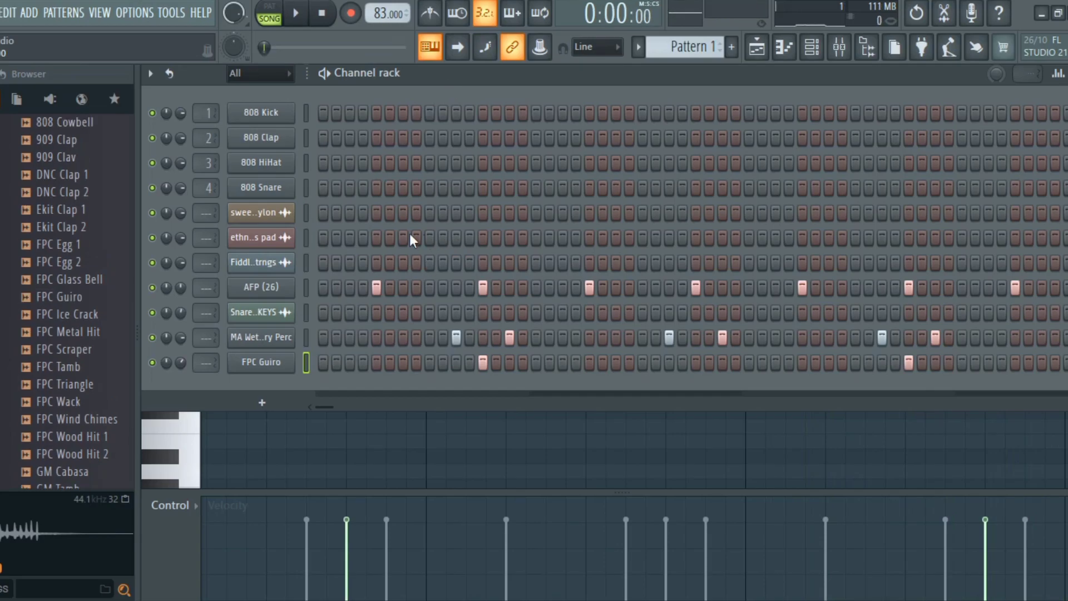
# Step: Add the Ypest Hat (Peace) sample from DRUMKIT YPEST's Hit Hat folder as a new channel
pyautogui.click(85, 327)
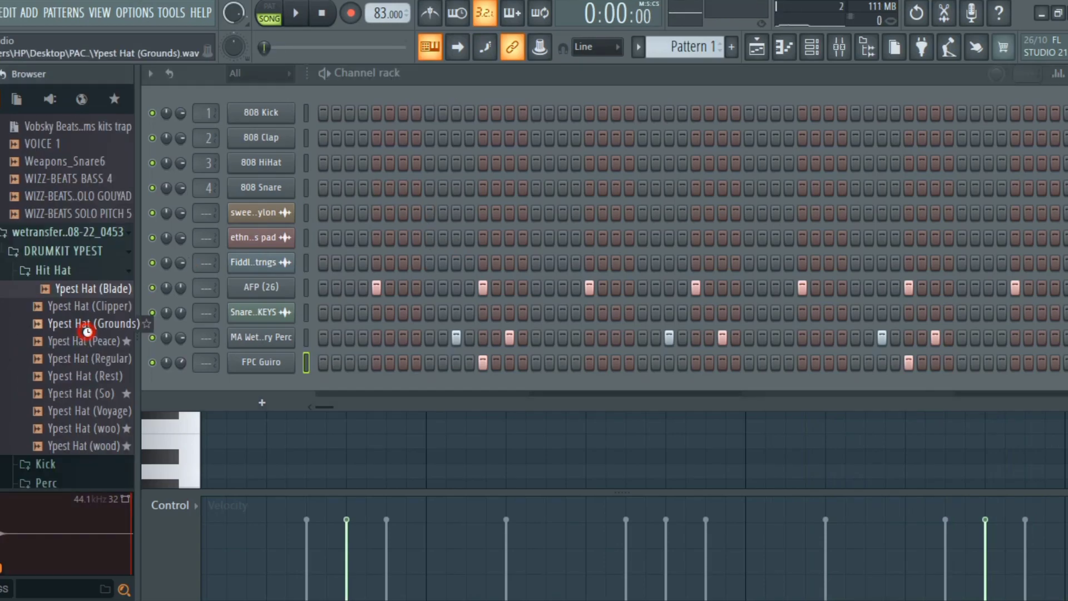
pyautogui.click(90, 337)
pyautogui.moveTo(108, 341); pyautogui.dragTo(280, 393)
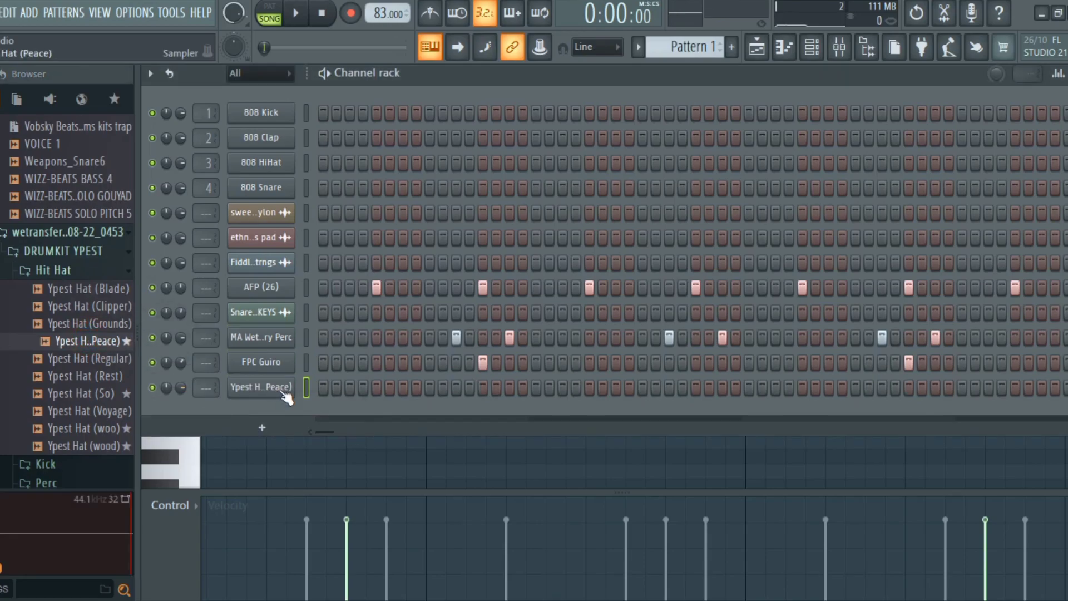
# Step: Draw three consecutive C5 Ypest Hat (Peace) notes on steps 11 to 13 of bar 2 in the piano roll
pyautogui.rightClick(286, 395)
pyautogui.click(334, 363)
pyautogui.click(730, 321)
pyautogui.click(749, 322)
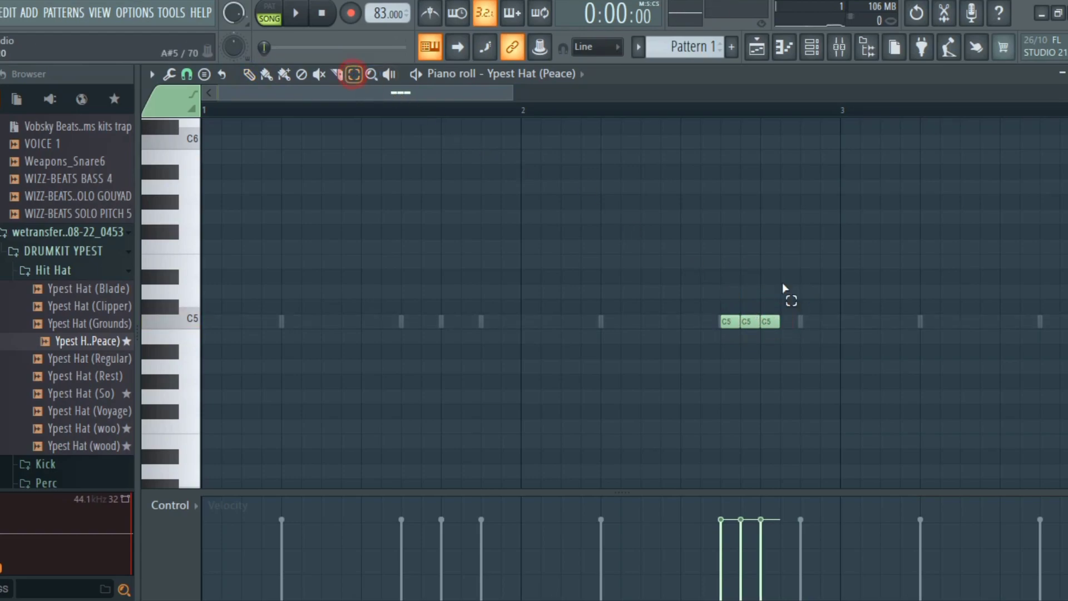
# Step: Compress the three Ypest Hat (Peace) notes to 33.33% of their length as a fast roll and audition it with the song
pyautogui.moveTo(702, 302); pyautogui.dragTo(770, 322)
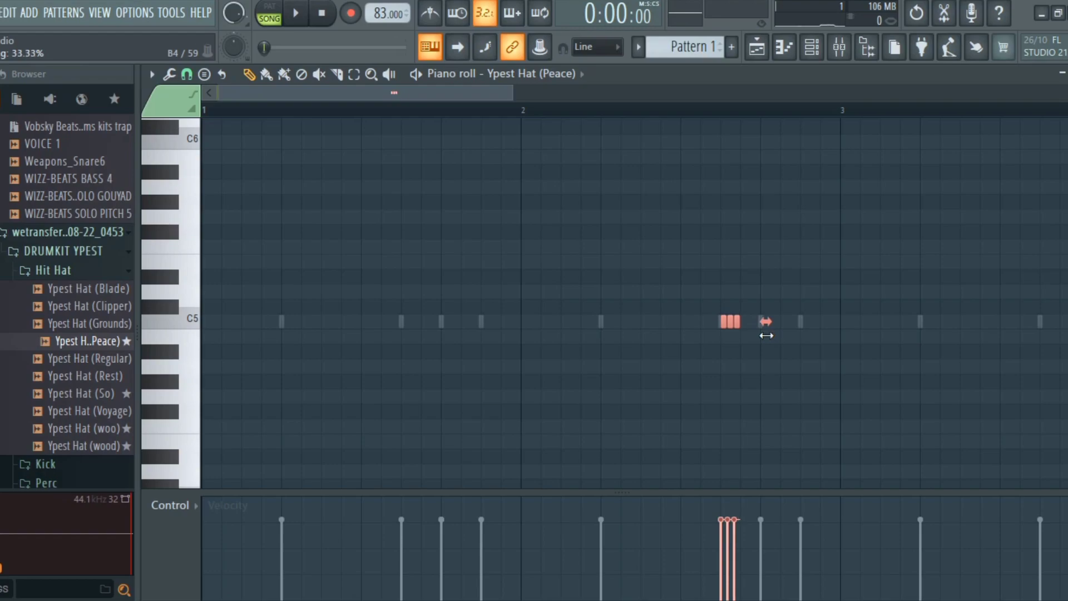
pyautogui.press('space')
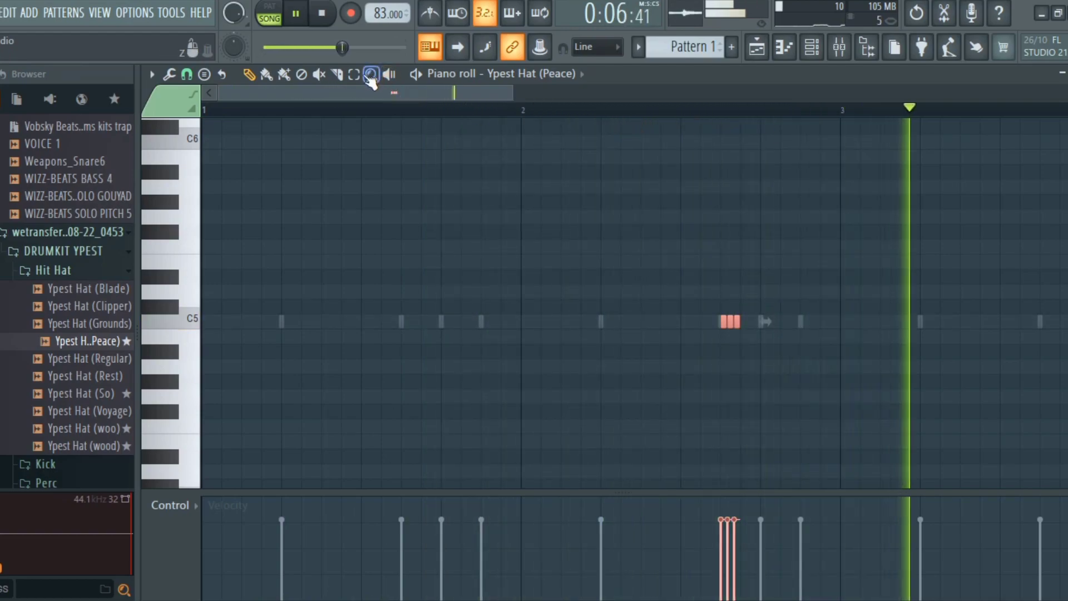
pyautogui.press('space')
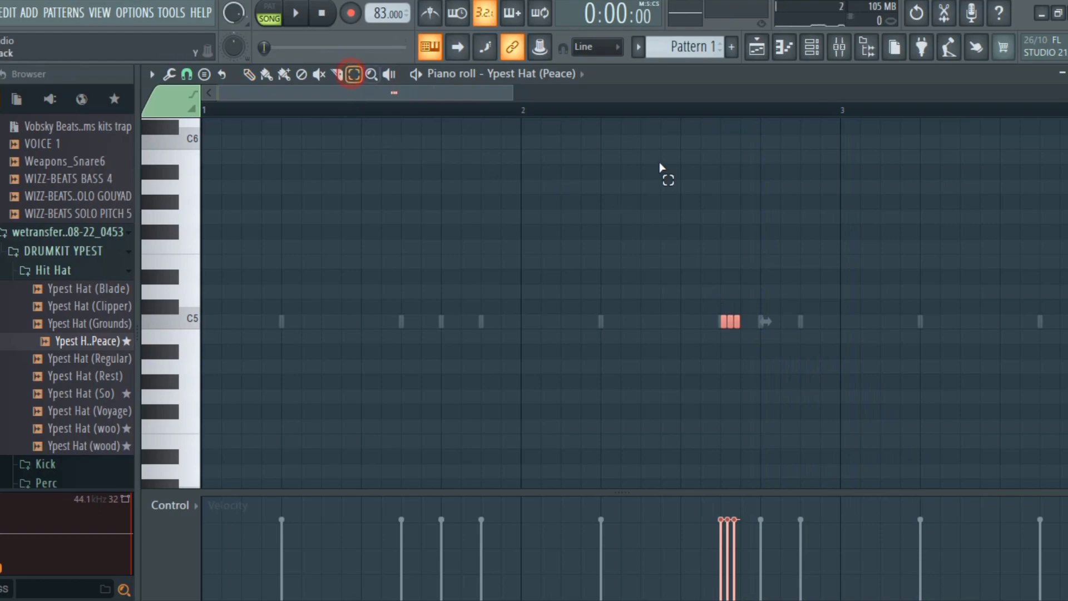
# Step: Select bars 1 and 2 in the Ypest Hat (Peace) piano roll and duplicate the hat roll into bars 3 and 4
pyautogui.moveTo(849, 119)
pyautogui.mouseDown()
pyautogui.moveTo(343, 245)
pyautogui.moveTo(272, 289)
pyautogui.moveTo(216, 439)
pyautogui.mouseUp()
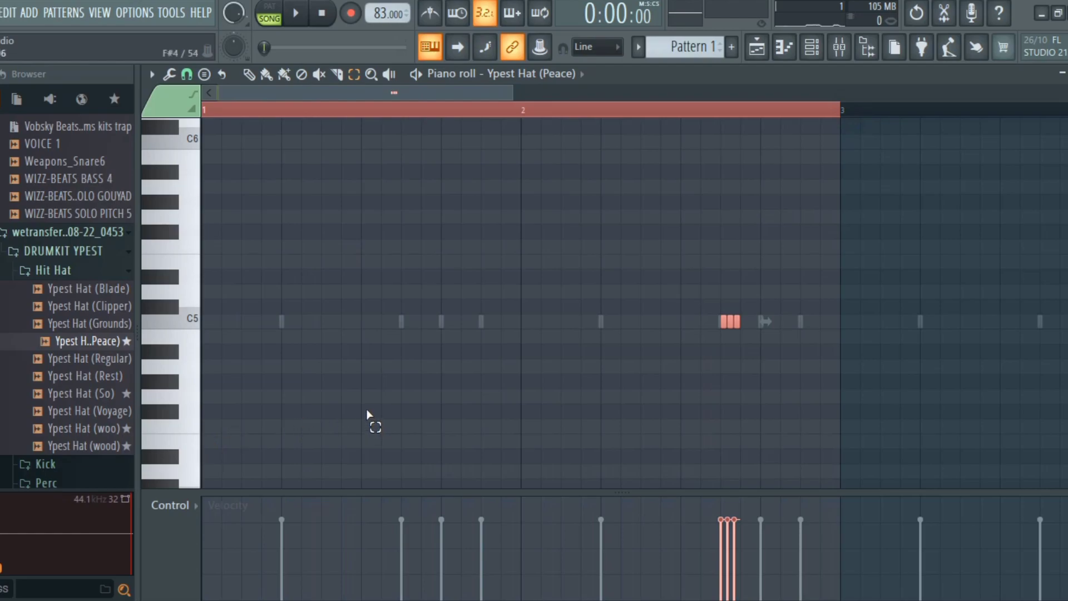
pyautogui.hotkey('ctrl', 'b')
pyautogui.hotkey('ctrl', 'd')
pyautogui.press('space')
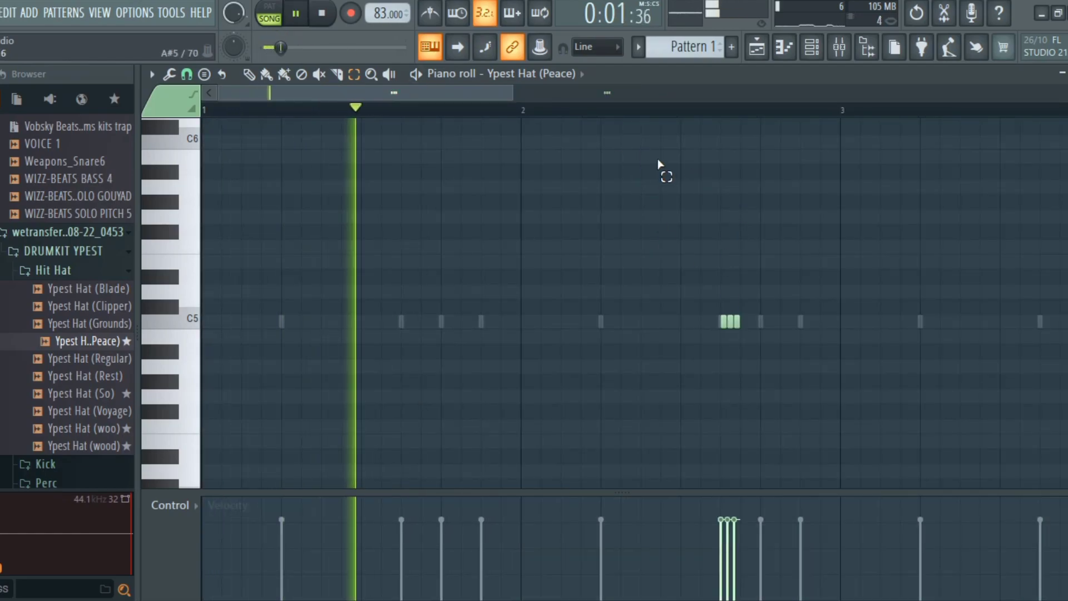
# Step: Copy the bar 4 hat roll to D5 on step 15 of the same bar while auditioning the song
pyautogui.moveTo(498, 93); pyautogui.dragTo(751, 130)
pyautogui.moveTo(573, 314); pyautogui.dragTo(605, 329)
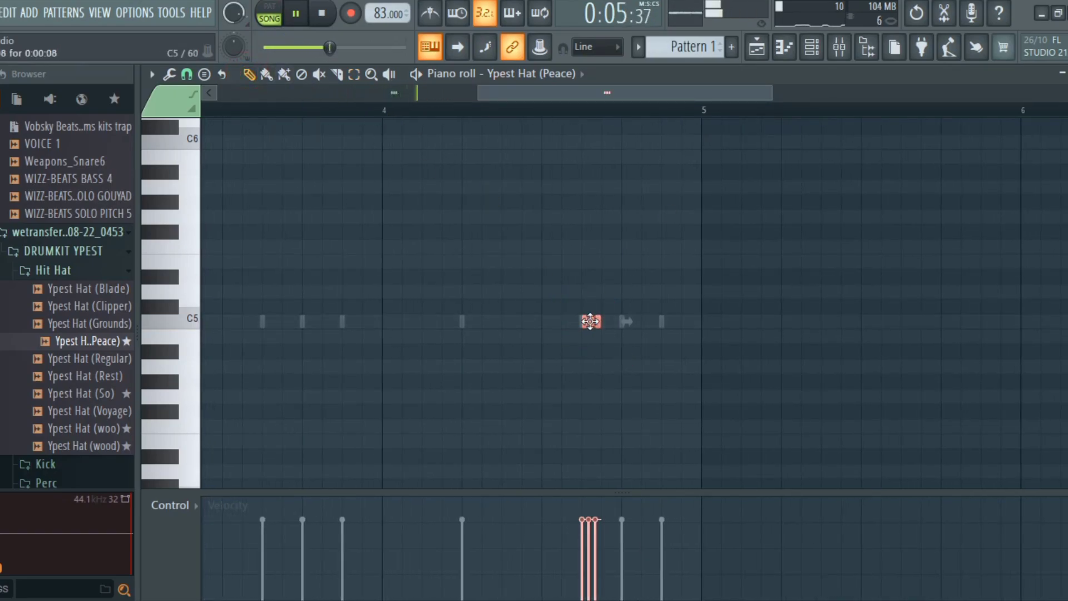
pyautogui.moveTo(611, 320); pyautogui.dragTo(675, 290)
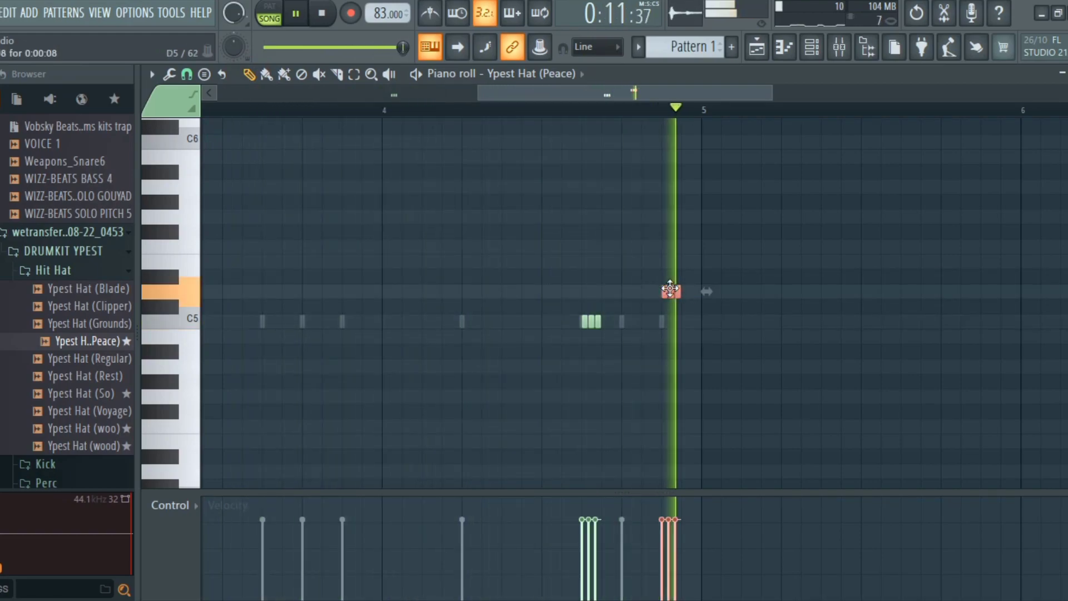
pyautogui.press('space')
# Step: Add the Ypest Kick (Best) sample from DRUMKIT YPEST's Kick folder as a new channel and open its piano roll
pyautogui.press('F5')
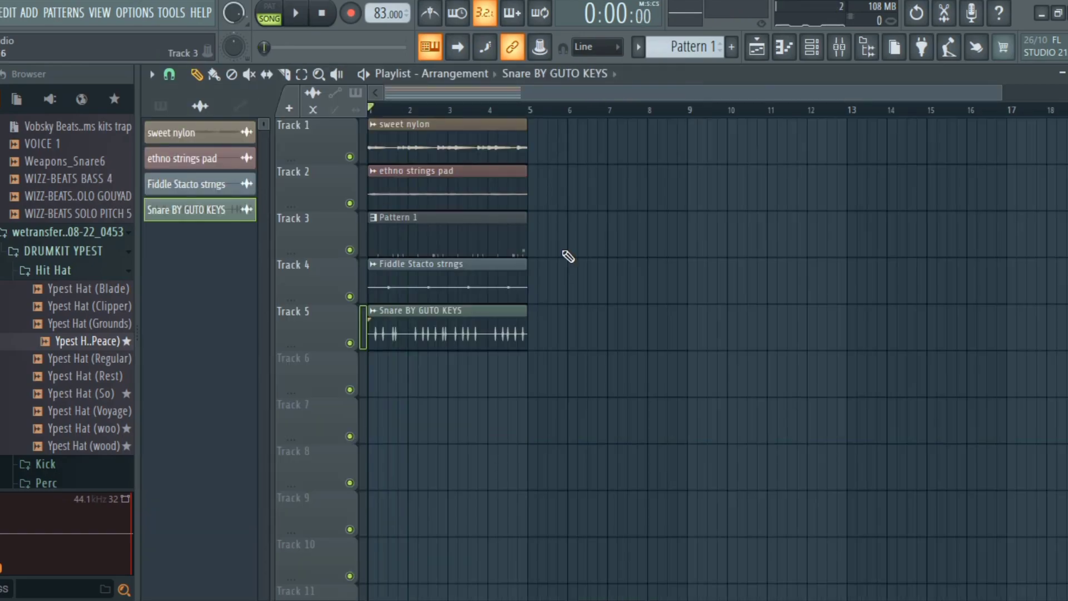
pyautogui.press('F6')
pyautogui.click(45, 464)
pyautogui.moveTo(89, 307); pyautogui.dragTo(275, 411)
pyautogui.rightClick(325, 412)
pyautogui.click(355, 362)
# Step: Draw C5 kick notes on steps 1 and 11 of bar 1, steps 1, 11, 12 and 15 of bar 2, and step 1 of bar 3
pyautogui.moveTo(531, 93); pyautogui.dragTo(273, 93)
pyautogui.click(401, 322)
pyautogui.press('space')
pyautogui.click(534, 330)
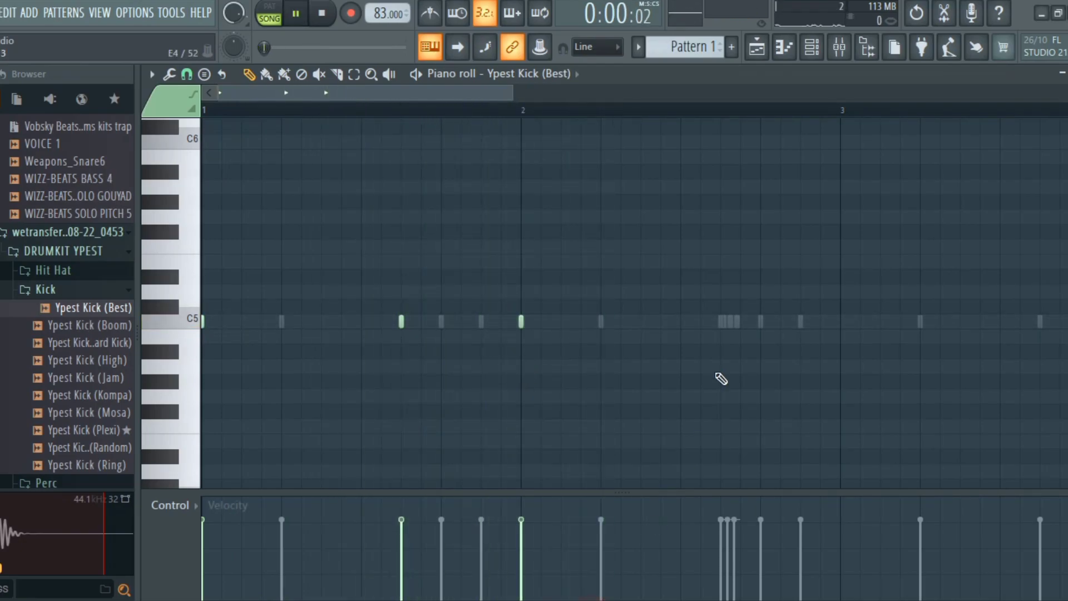
pyautogui.click(744, 322)
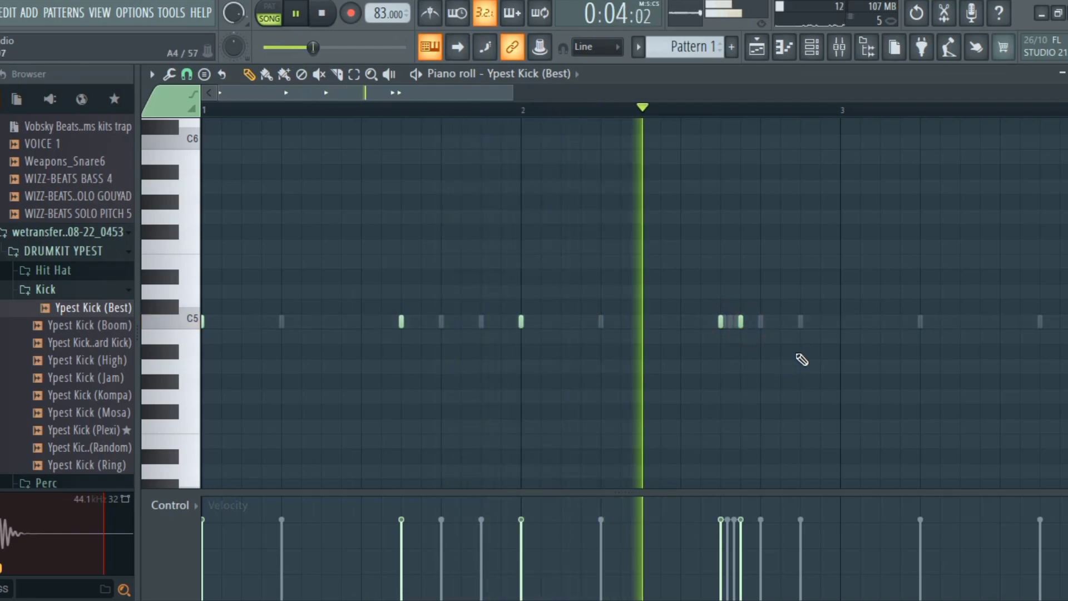
pyautogui.click(813, 322)
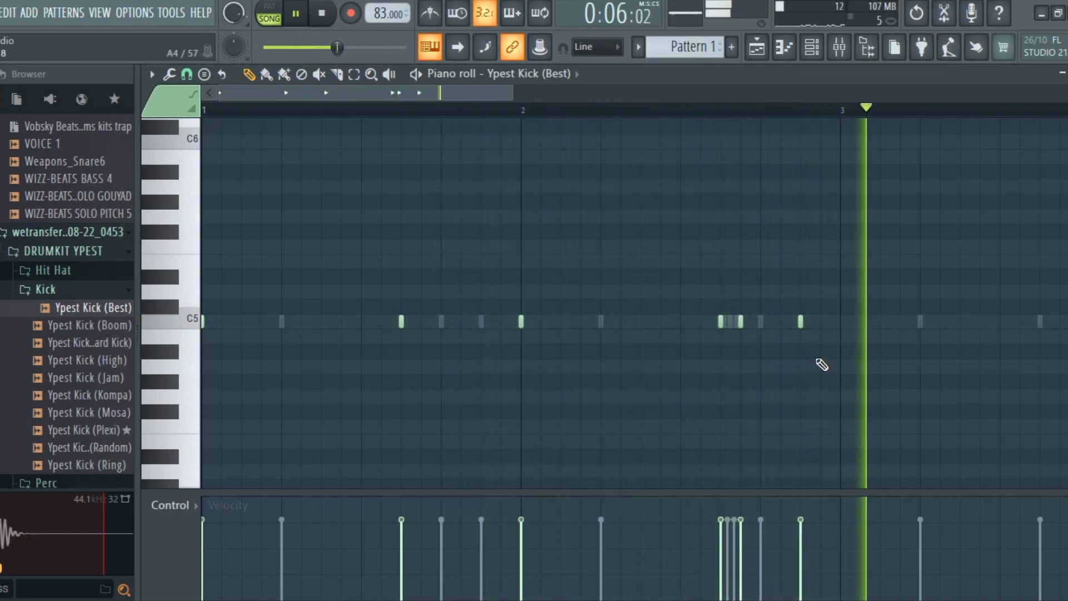
pyautogui.click(845, 323)
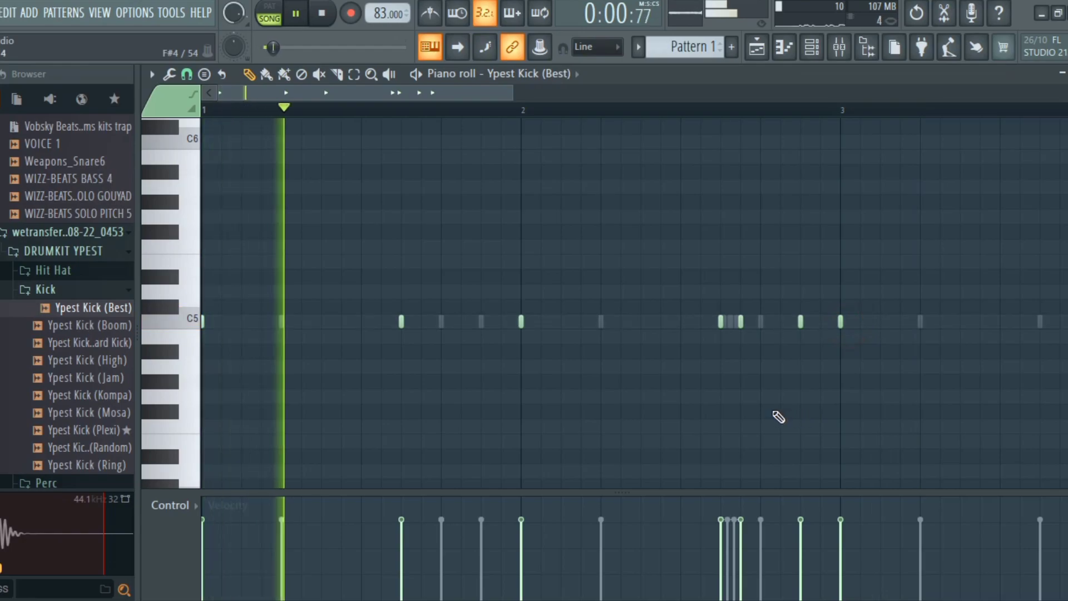
# Step: Draw C5 kick notes on steps 13 to 15 of bar 3 and steps 1, 11, 14 and 15 of bar 4 during playback
pyautogui.moveTo(428, 87); pyautogui.dragTo(517, 83)
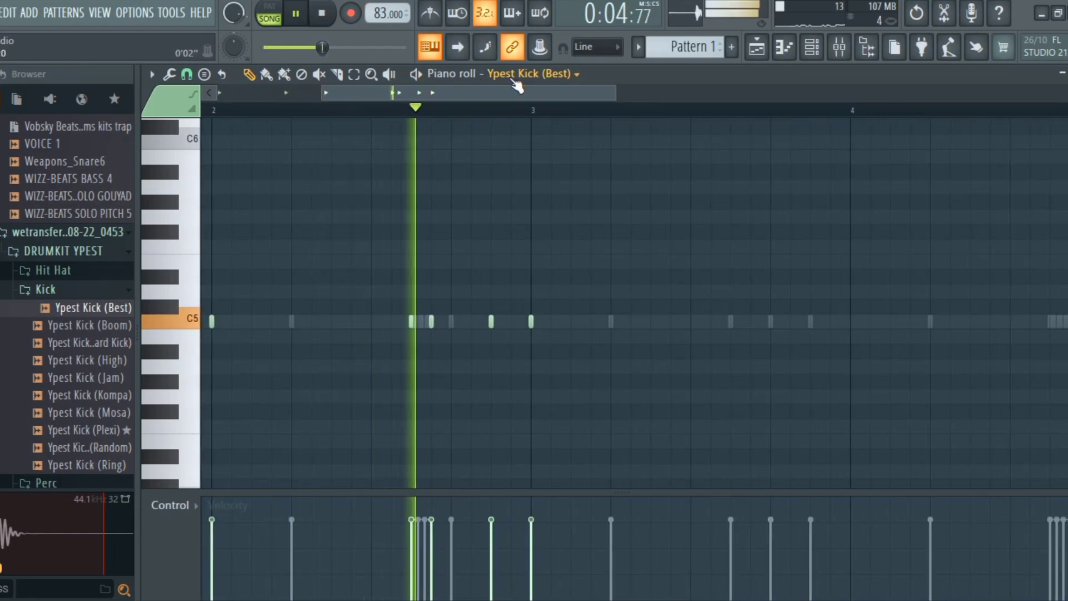
pyautogui.click(782, 321)
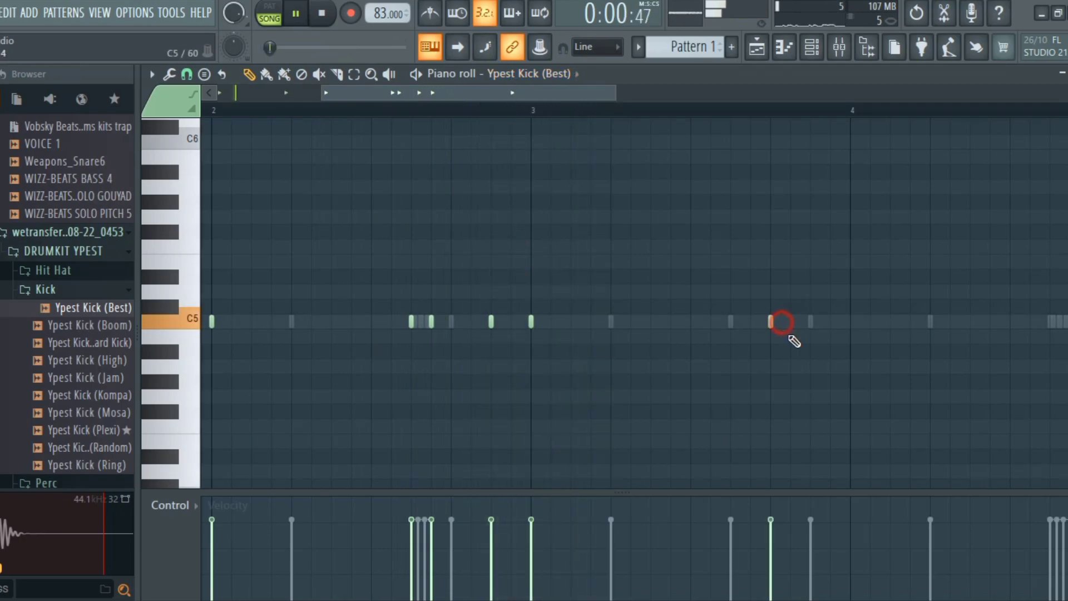
pyautogui.click(814, 322)
pyautogui.click(856, 324)
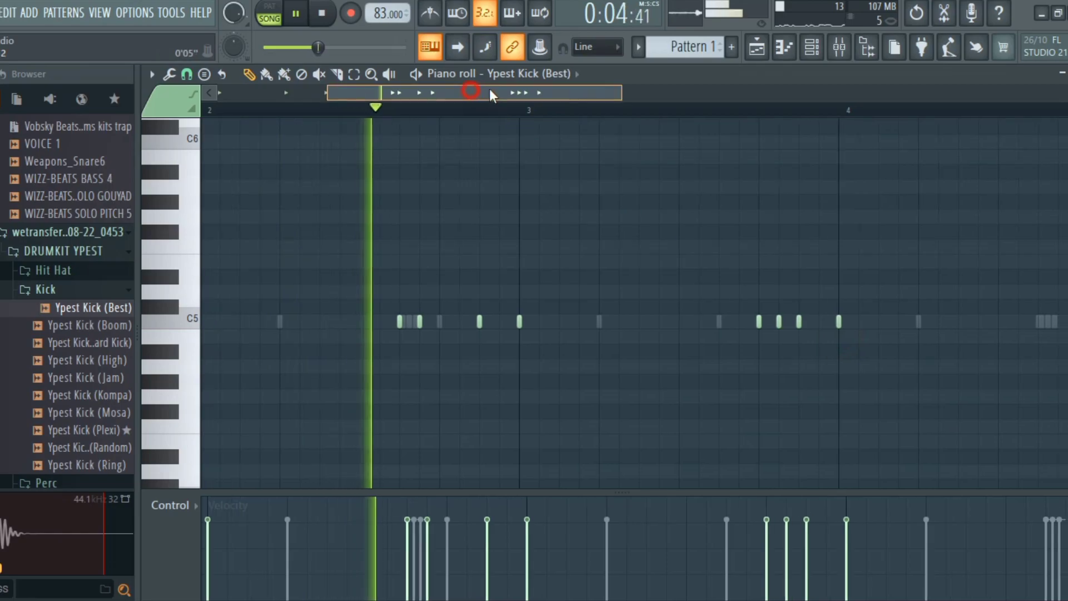
pyautogui.moveTo(490, 91); pyautogui.dragTo(557, 90)
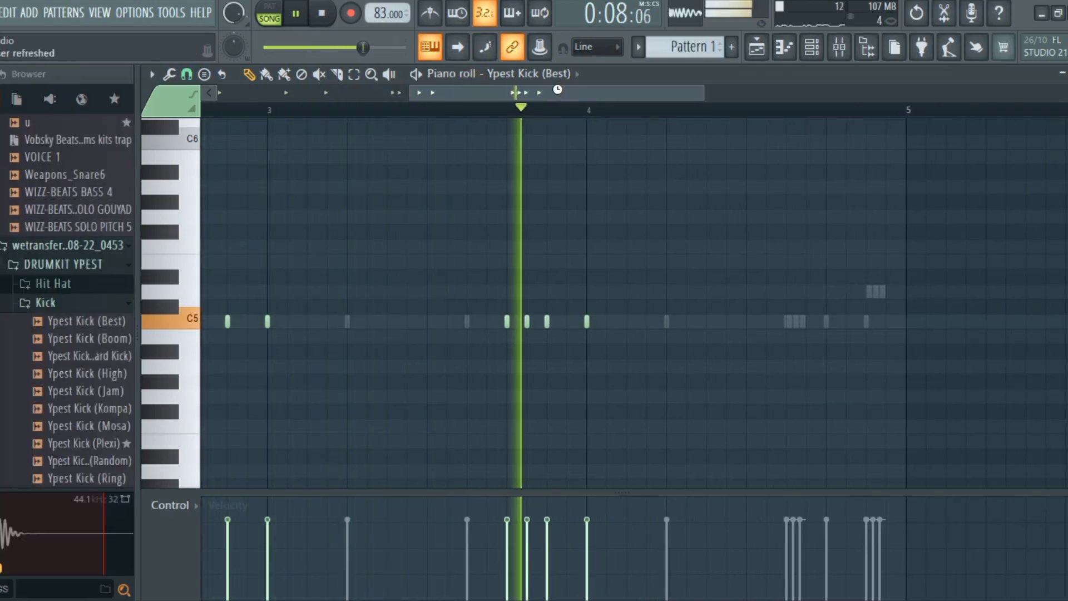
pyautogui.press('space')
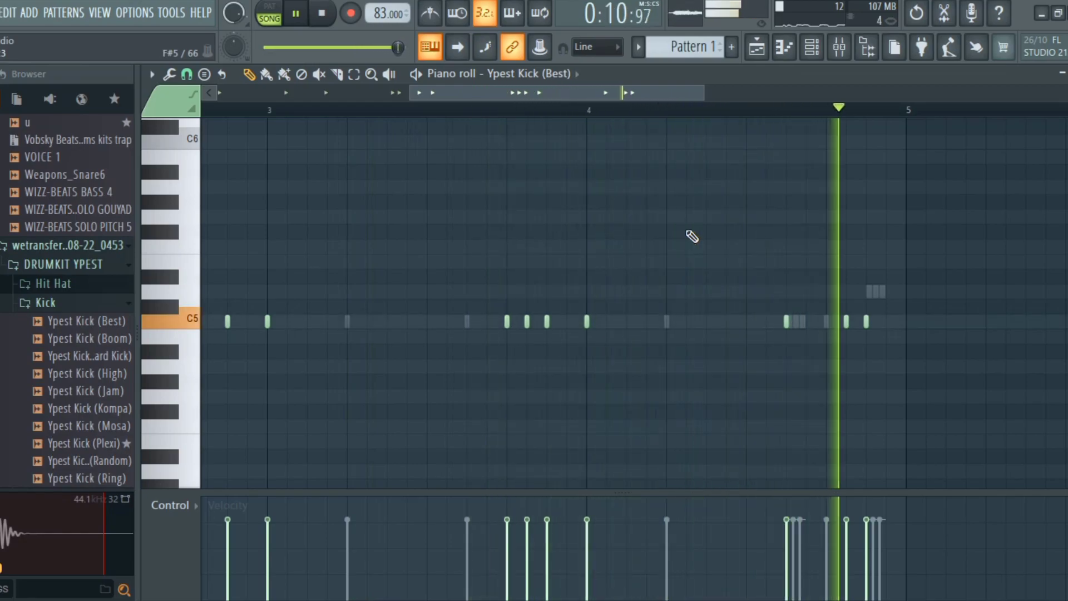
# Step: Add a Kontakt channel and load the Clean 808 Pitchbend instrument from The Producers Choice Urban.808 folder
pyautogui.click(811, 53)
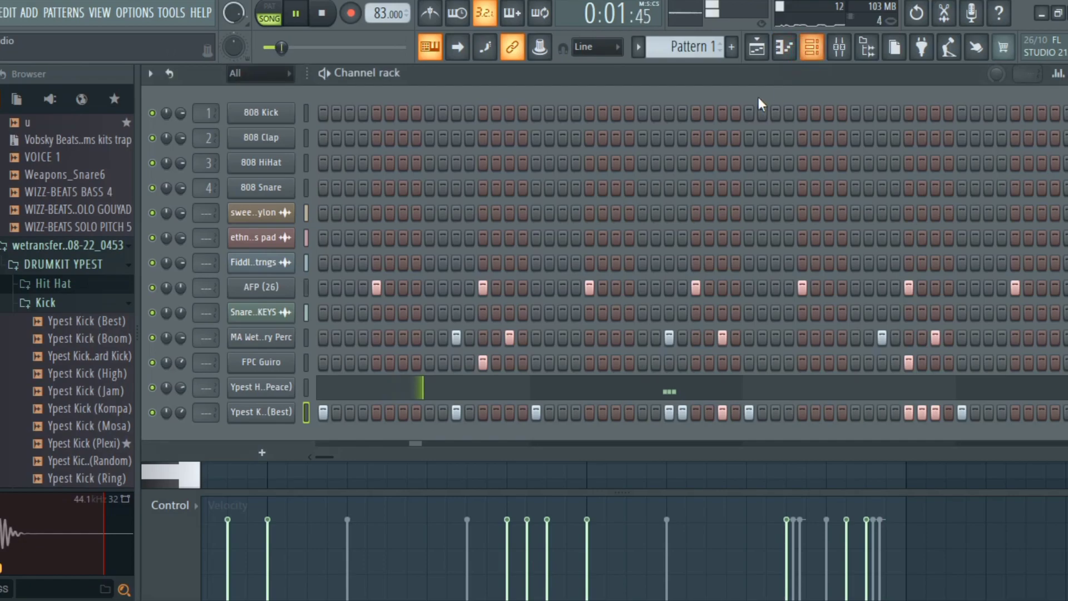
pyautogui.press('space')
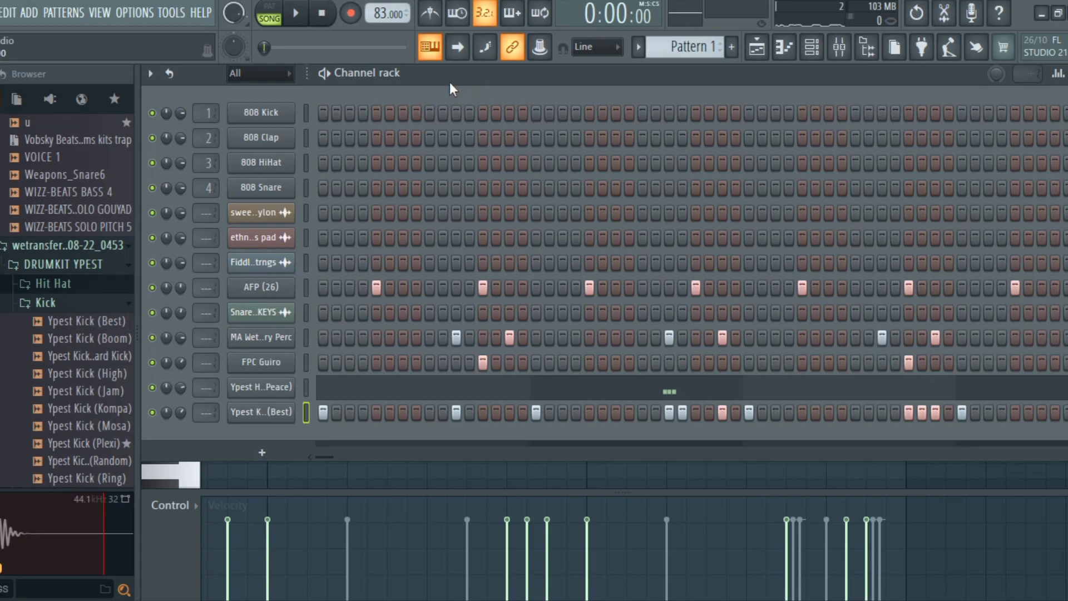
pyautogui.click(262, 452)
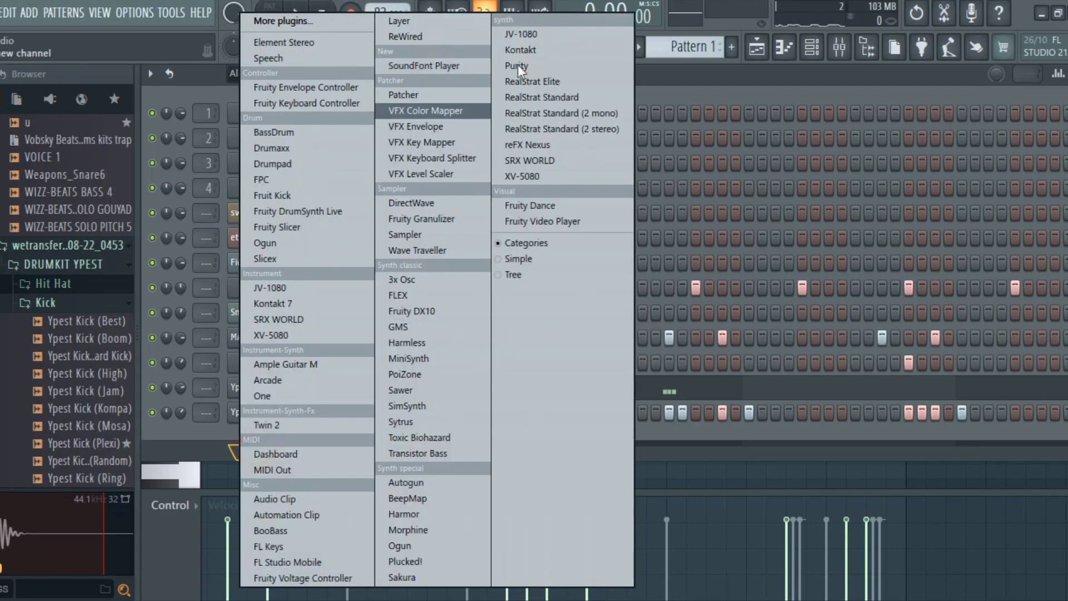
pyautogui.click(539, 53)
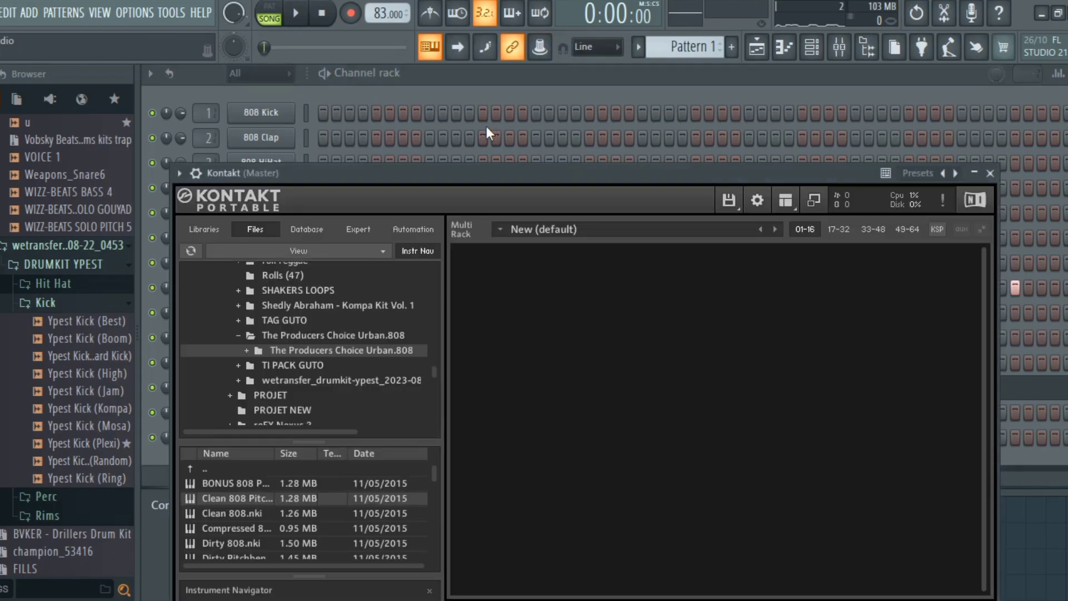
pyautogui.moveTo(406, 172); pyautogui.dragTo(398, 126)
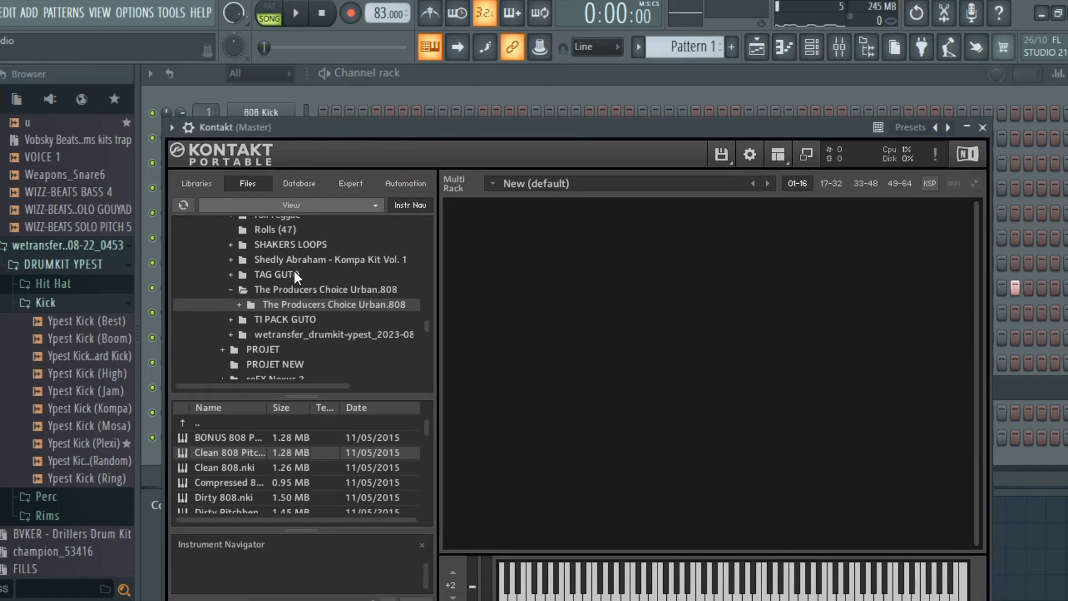
pyautogui.moveTo(232, 452); pyautogui.dragTo(492, 370)
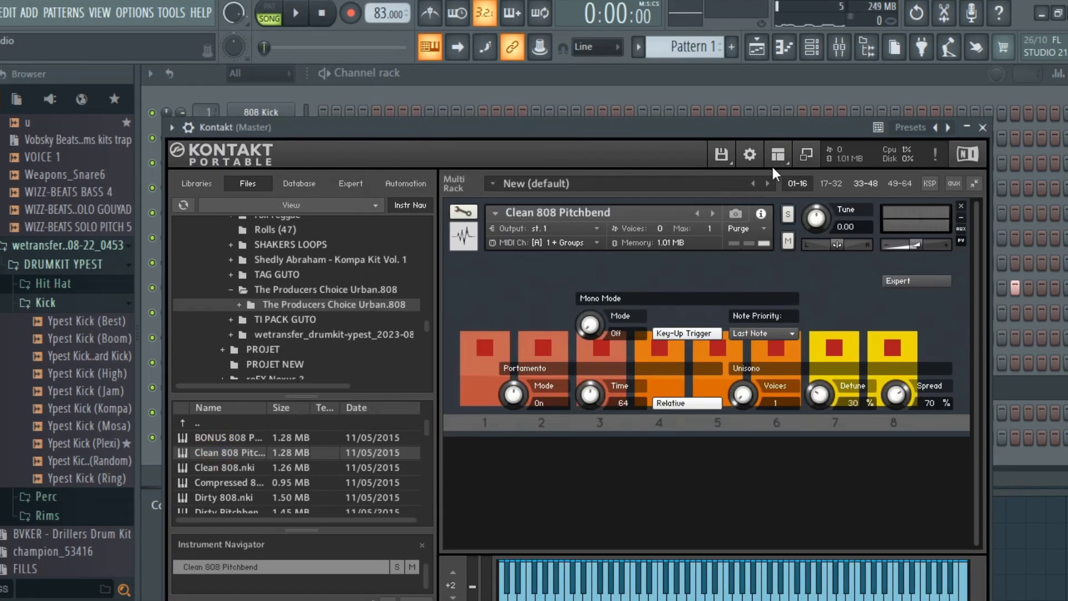
# Step: Lower the Kontakt channel's volume to 39% and play a test note
pyautogui.click(188, 127)
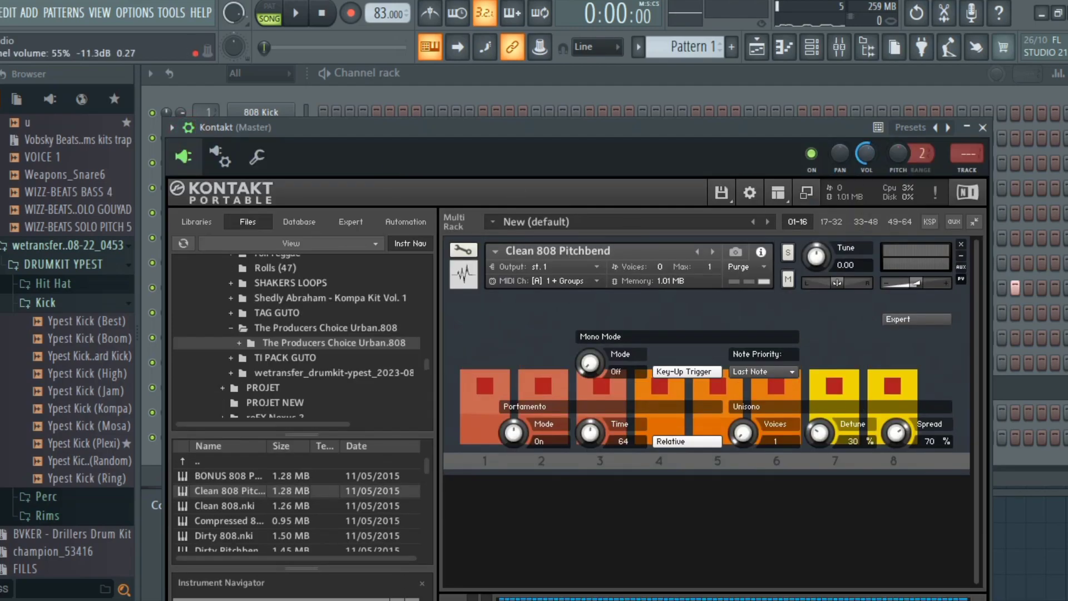
pyautogui.press('b')
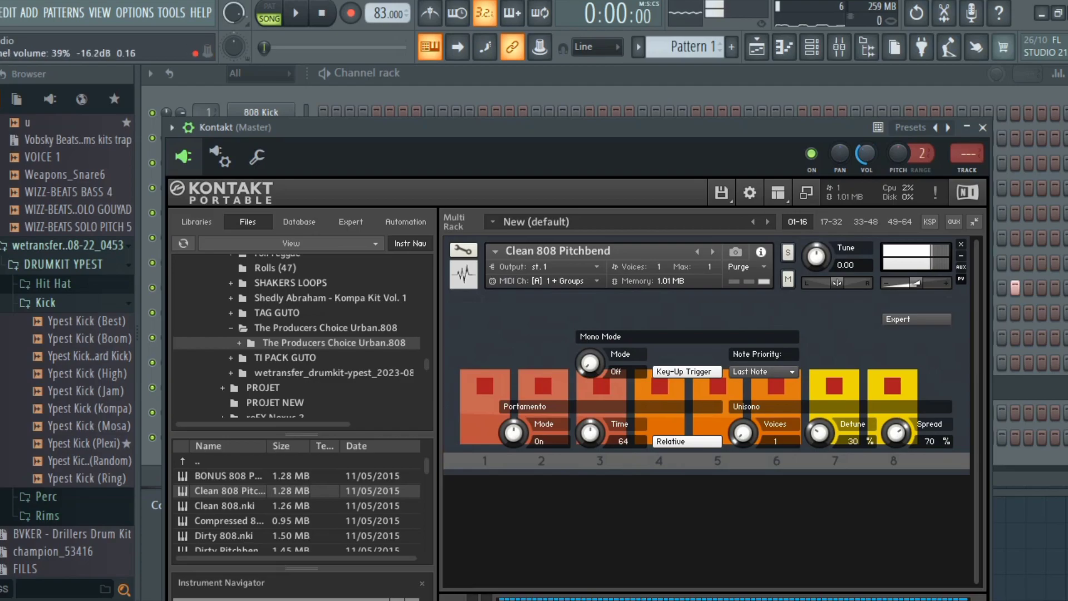
pyautogui.press('Escape')
# Step: Draw Kontakt bass notes in the piano roll: D5 on steps 1 and 13 of bar 1, A4 on steps 1 and 13 of bar 2
pyautogui.rightClick(269, 435)
pyautogui.click(362, 364)
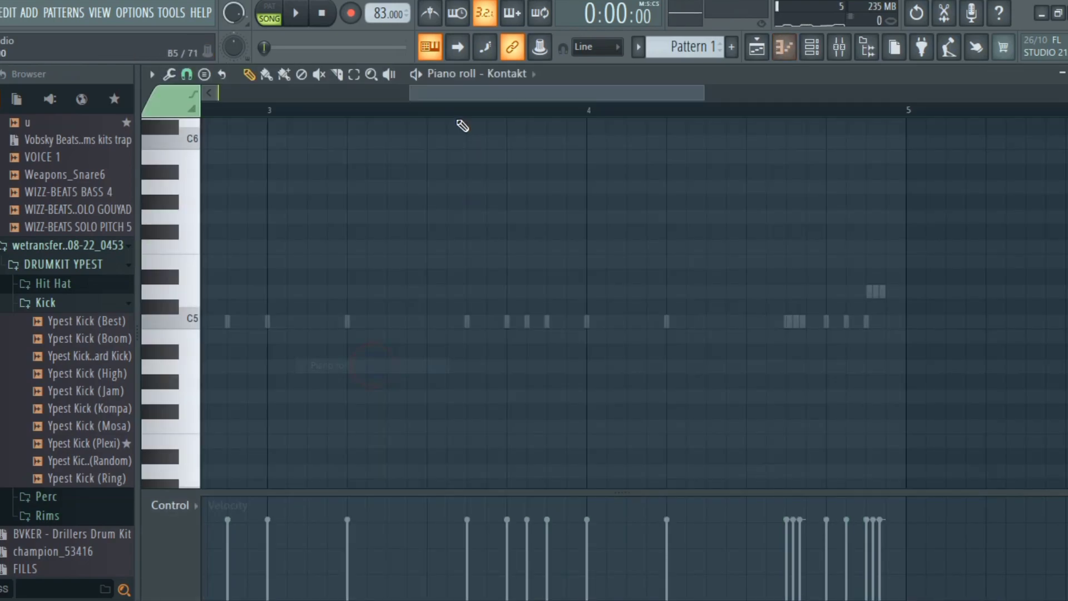
pyautogui.moveTo(403, 95); pyautogui.dragTo(210, 293)
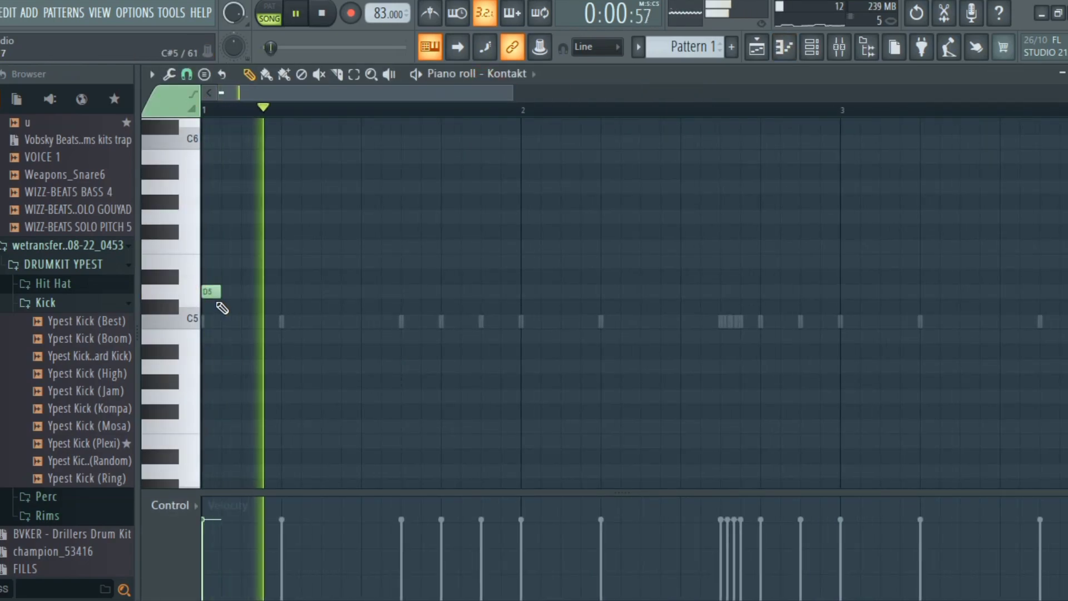
pyautogui.press('space')
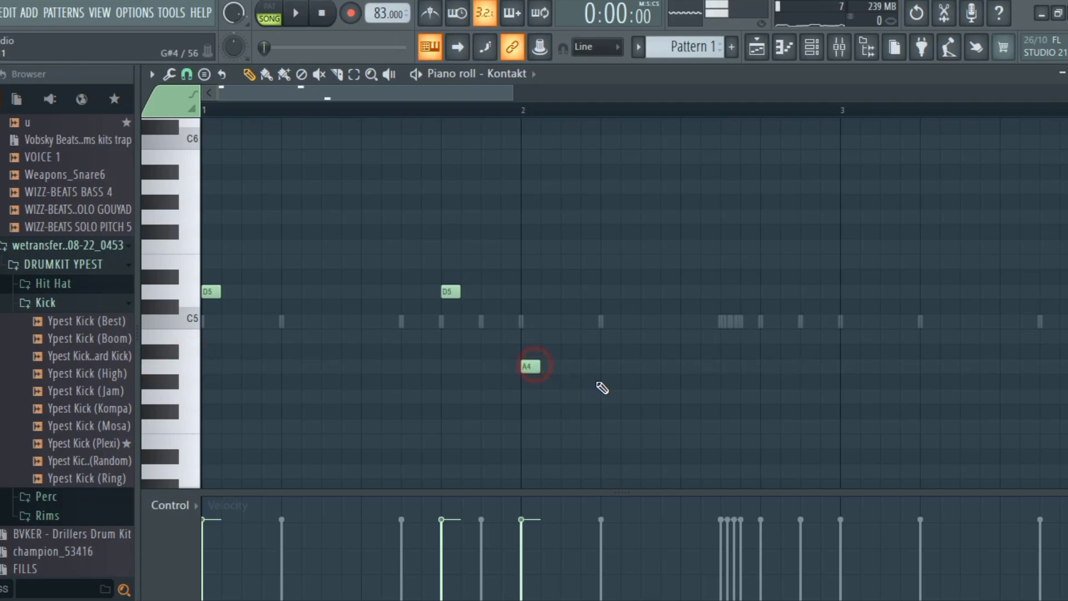
pyautogui.press('space')
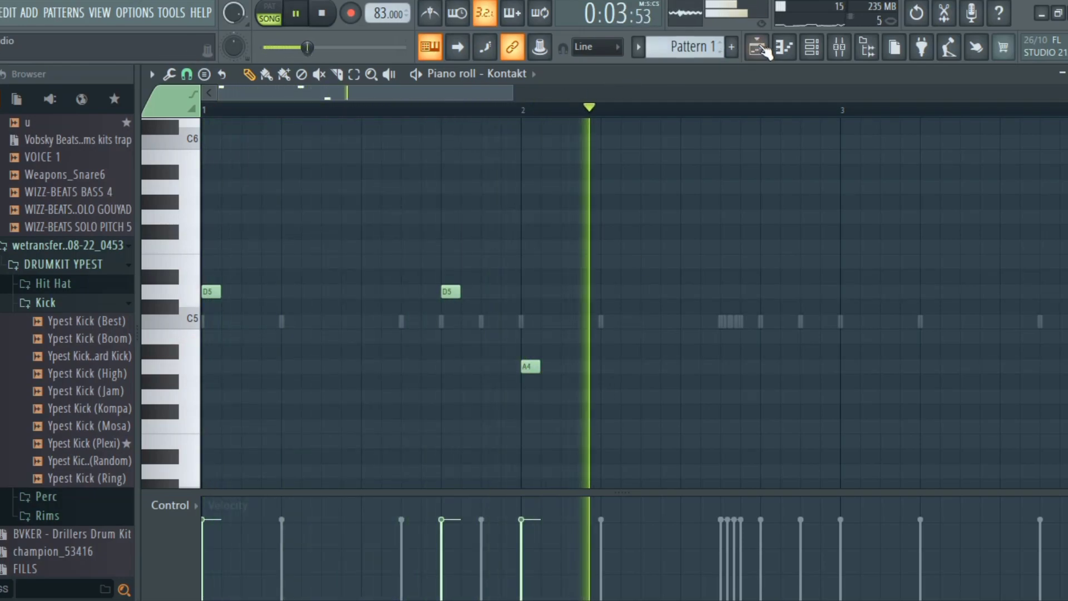
pyautogui.press('space')
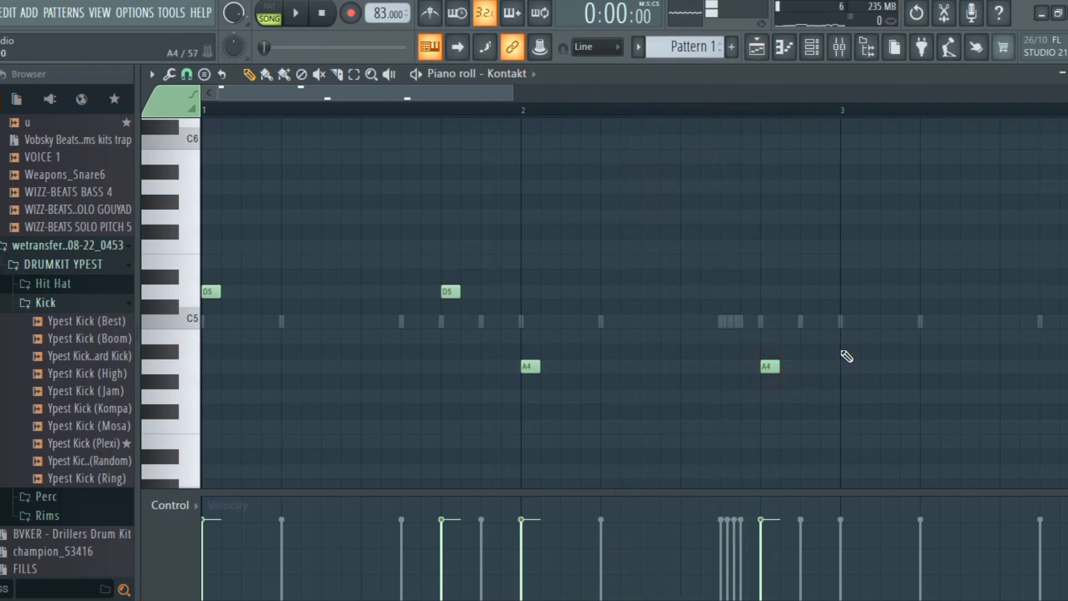
# Step: Add a B4 bass note on the first step of bar 3 while auditioning the song
pyautogui.press('space')
pyautogui.moveTo(466, 90); pyautogui.dragTo(540, 91)
pyautogui.moveTo(557, 89); pyautogui.dragTo(576, 89)
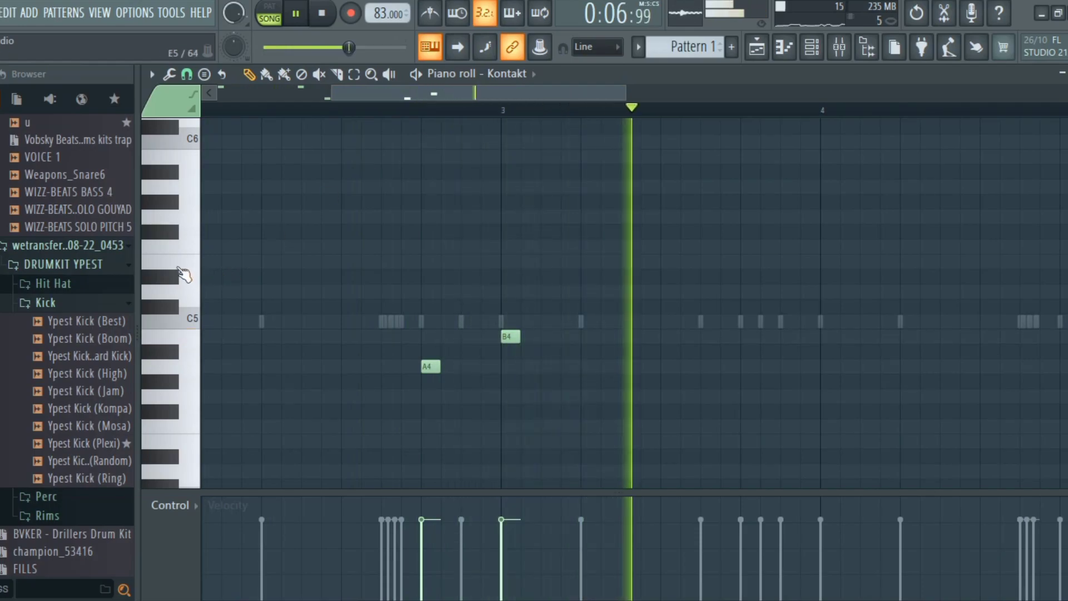
# Step: Add a B5 bass note on step 11 of bar 3, checking its pitch and timing against the song
pyautogui.click(192, 217)
pyautogui.press('space')
pyautogui.click(710, 143)
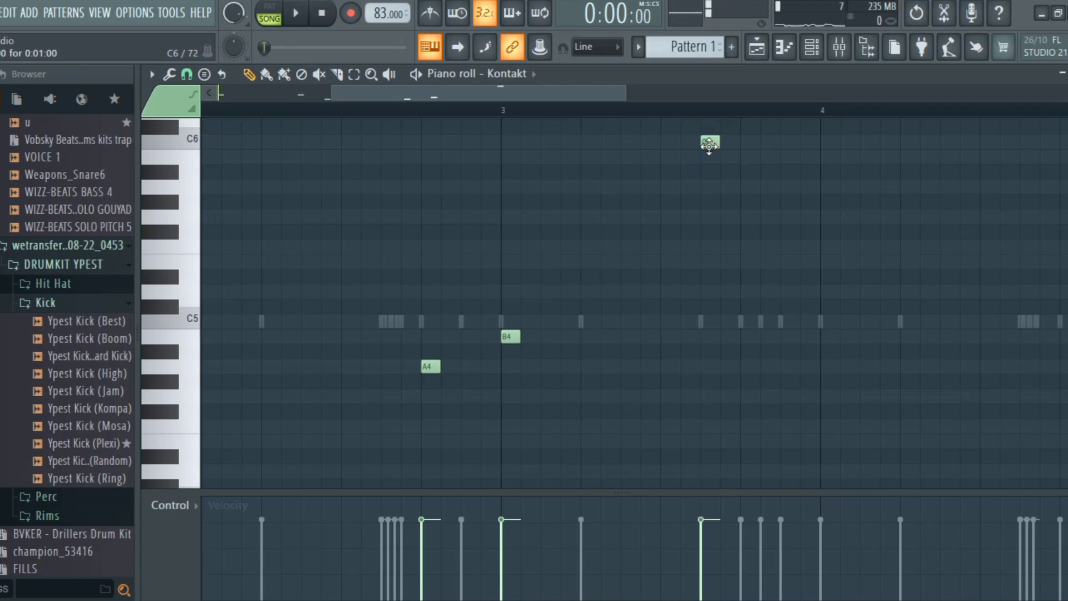
pyautogui.moveTo(709, 144); pyautogui.dragTo(708, 170)
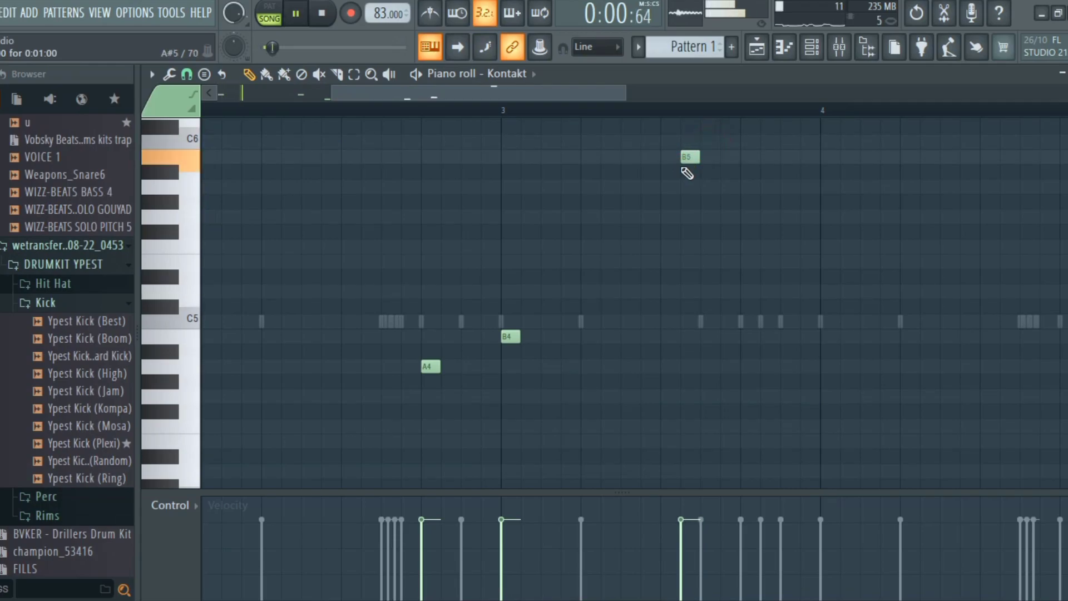
pyautogui.click(351, 111)
pyautogui.moveTo(473, 92); pyautogui.dragTo(541, 90)
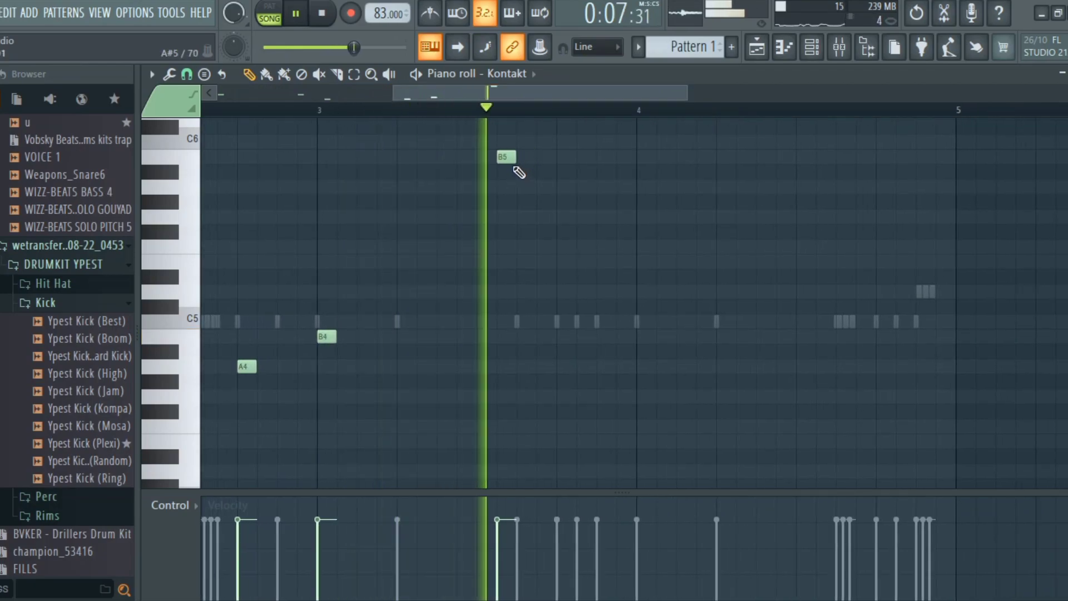
pyautogui.press('space')
pyautogui.moveTo(507, 156); pyautogui.dragTo(524, 156)
pyautogui.press('space')
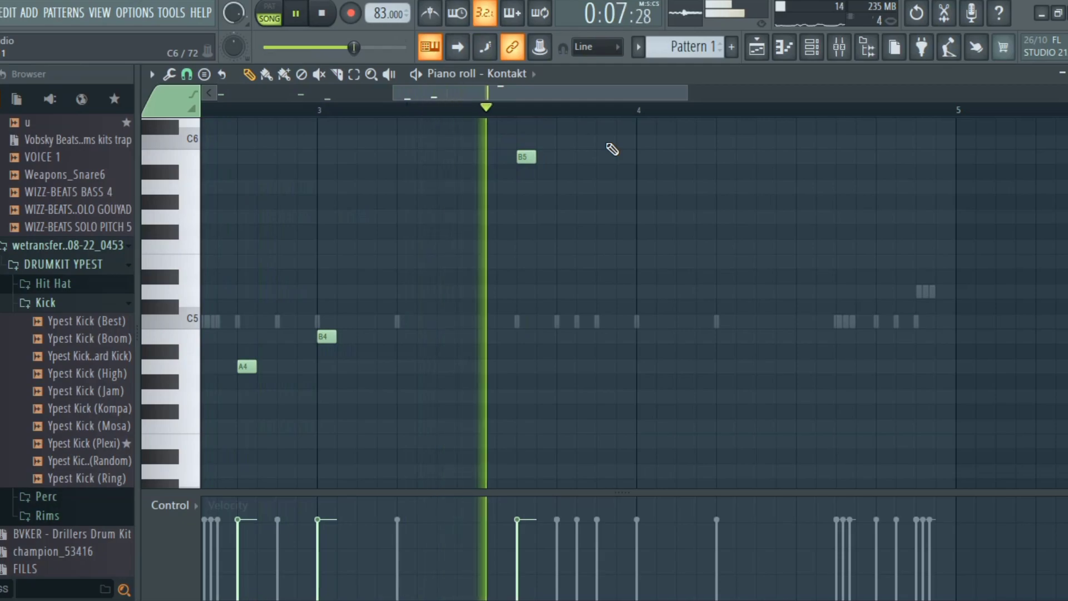
# Step: Add a G4 bass note on the first step of bar 4 and audition it with the song
pyautogui.press('space')
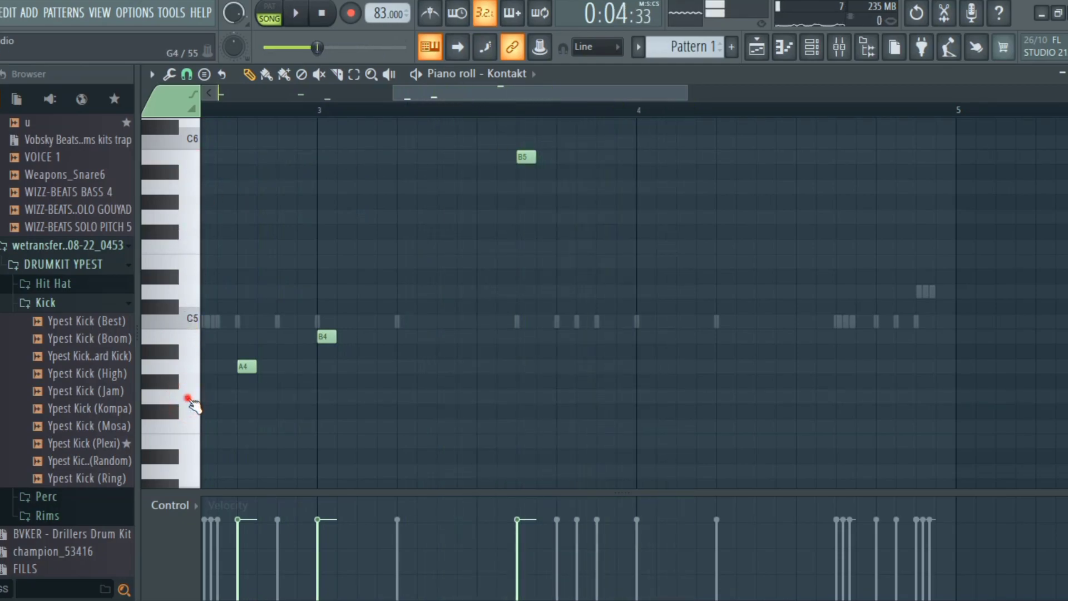
pyautogui.click(649, 396)
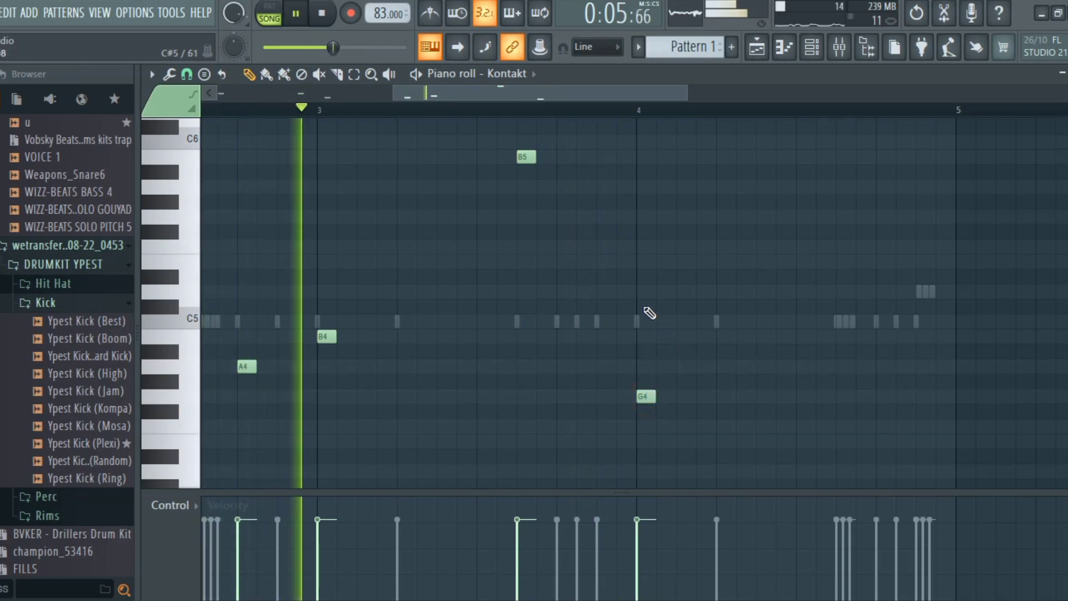
pyautogui.moveTo(583, 88); pyautogui.dragTo(612, 88)
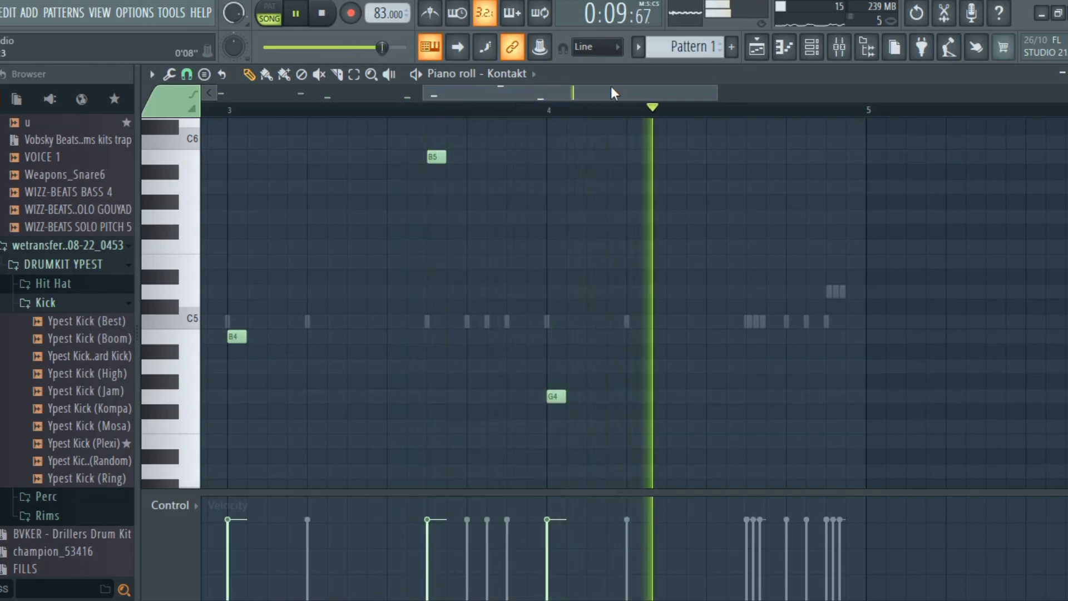
# Step: Add a D5 bass note on the first step of bar 5 in the Kontakt piano roll
pyautogui.moveTo(611, 89); pyautogui.dragTo(629, 88)
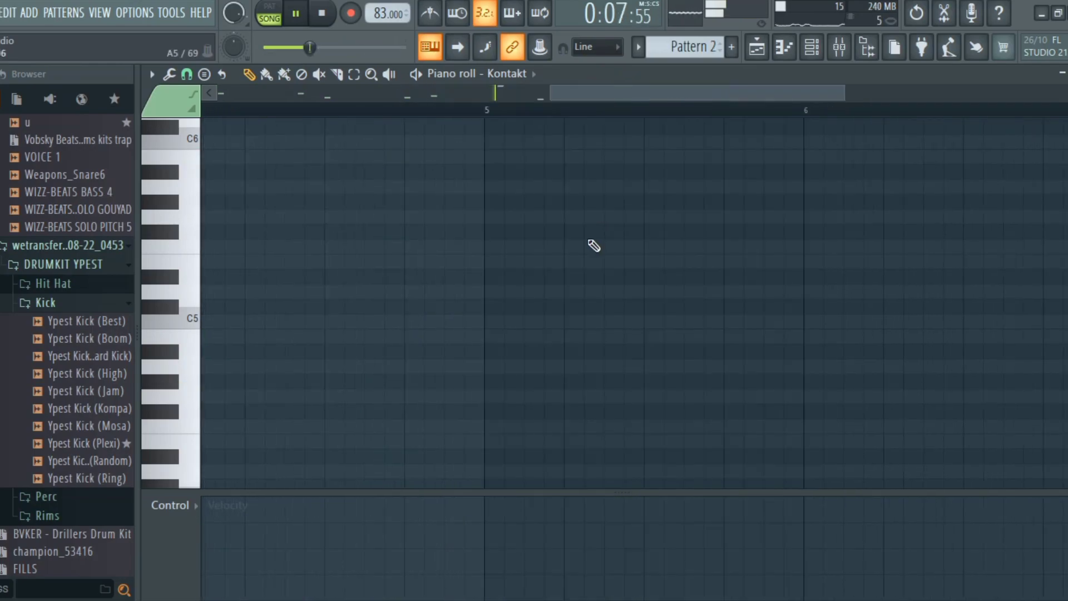
pyautogui.click(490, 292)
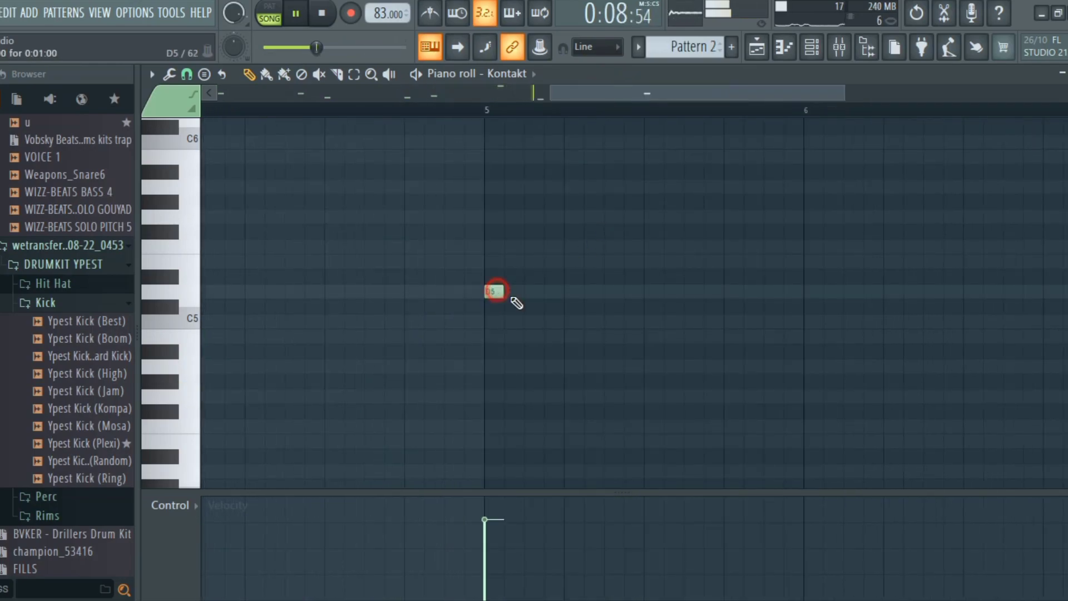
pyautogui.moveTo(578, 91); pyautogui.dragTo(648, 85)
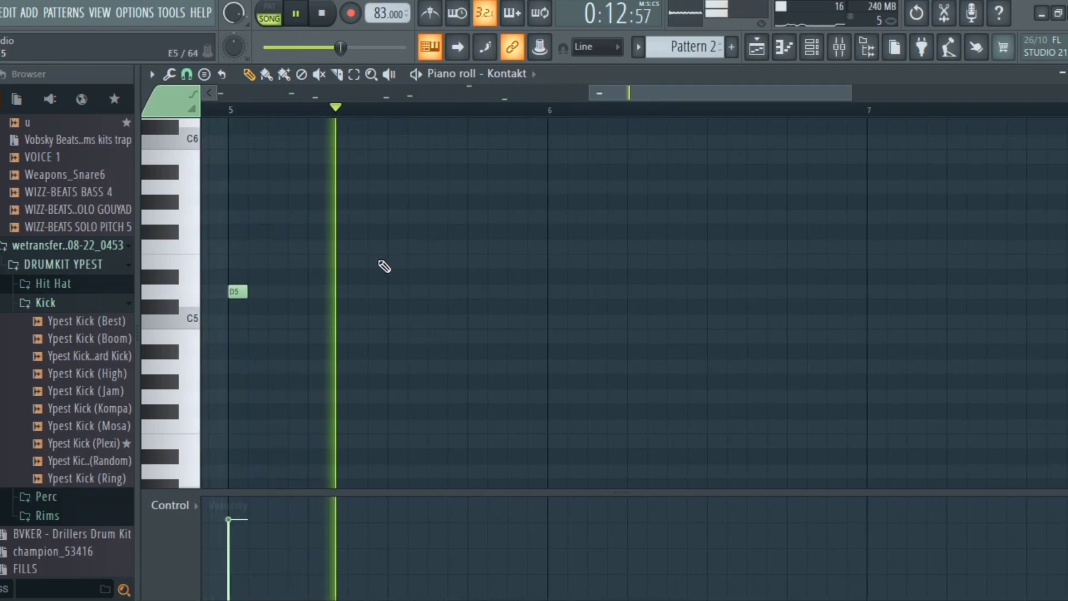
# Step: Audition high pitches against the song and add a D6 bass note on step 11 of bar 5
pyautogui.scroll(2, 384, 265)
pyautogui.click(187, 213)
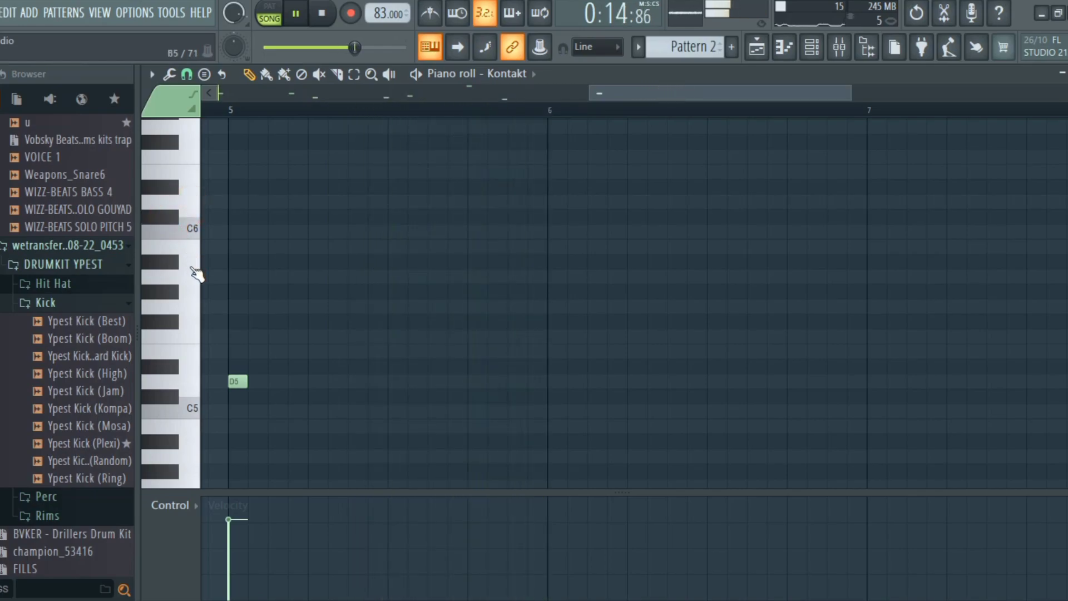
pyautogui.press('space')
pyautogui.click(191, 212)
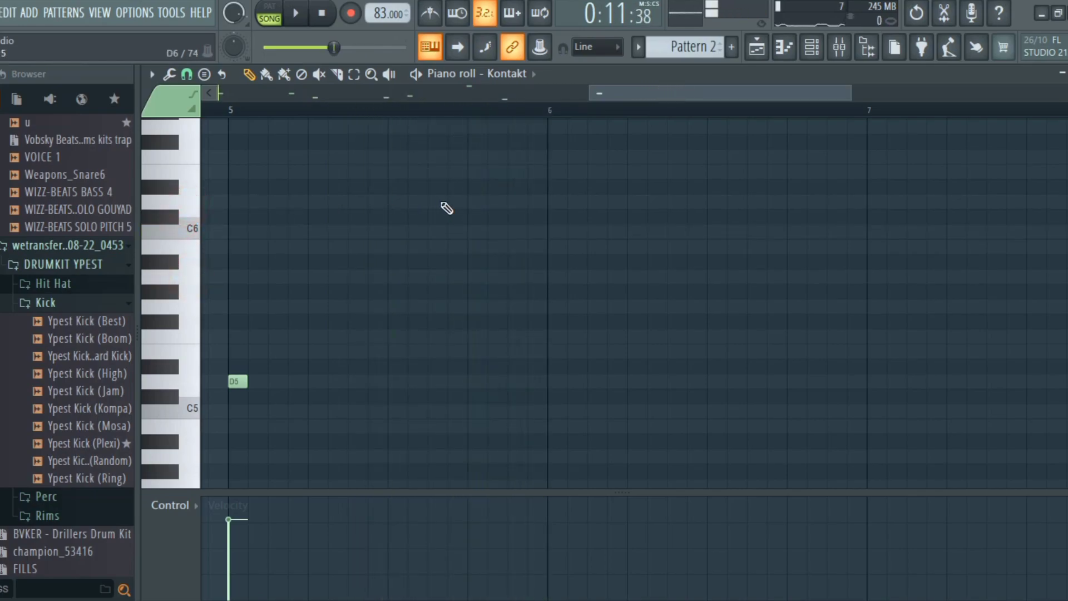
pyautogui.click(437, 201)
pyautogui.press('space')
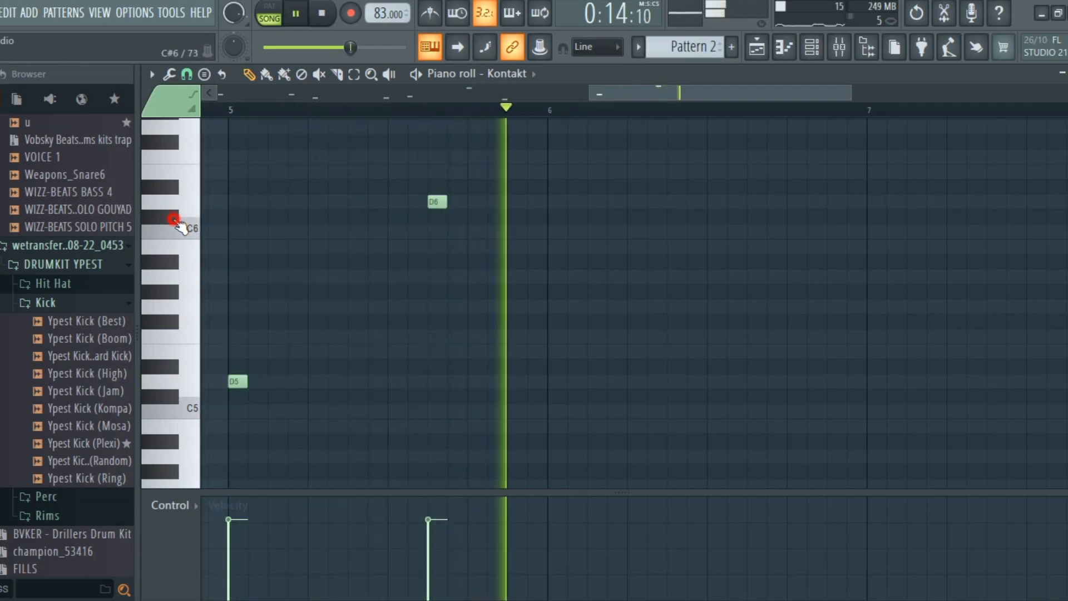
# Step: Add a C#6 bass note near the end of bar 5 and shift it to step 15
pyautogui.press('space')
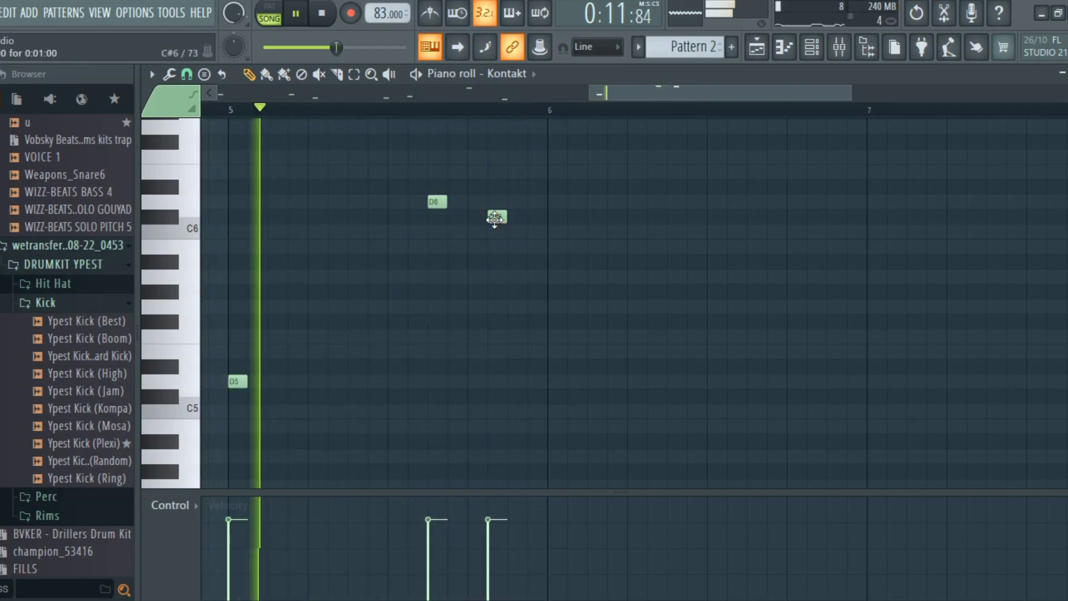
pyautogui.moveTo(497, 218); pyautogui.dragTo(513, 223)
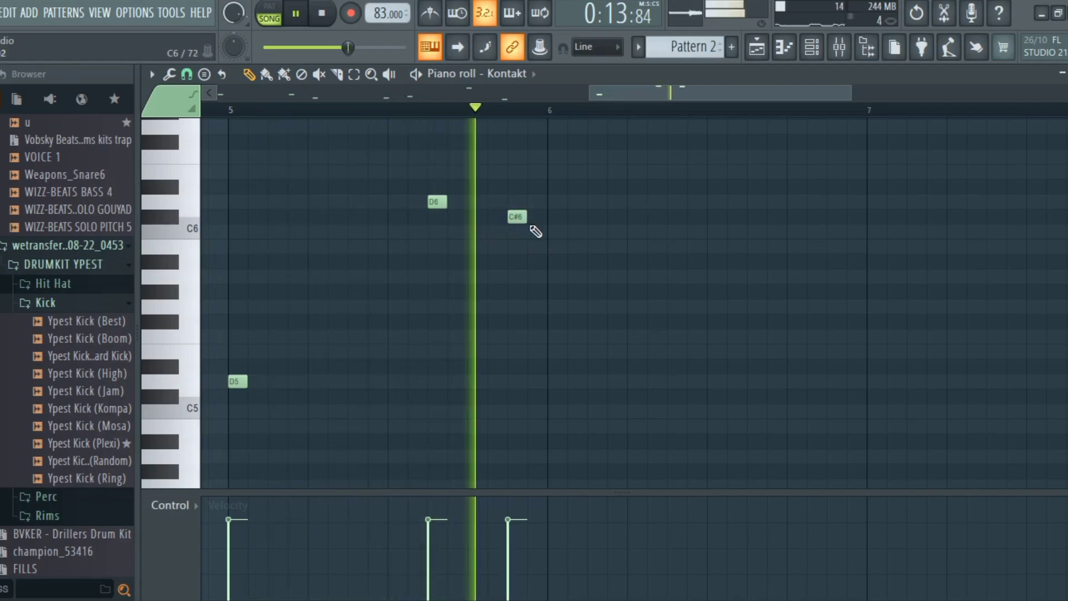
pyautogui.press('space')
# Step: Add A5 bass notes on steps 1 and 13 of bar 6, auditioning them with the song
pyautogui.click(182, 272)
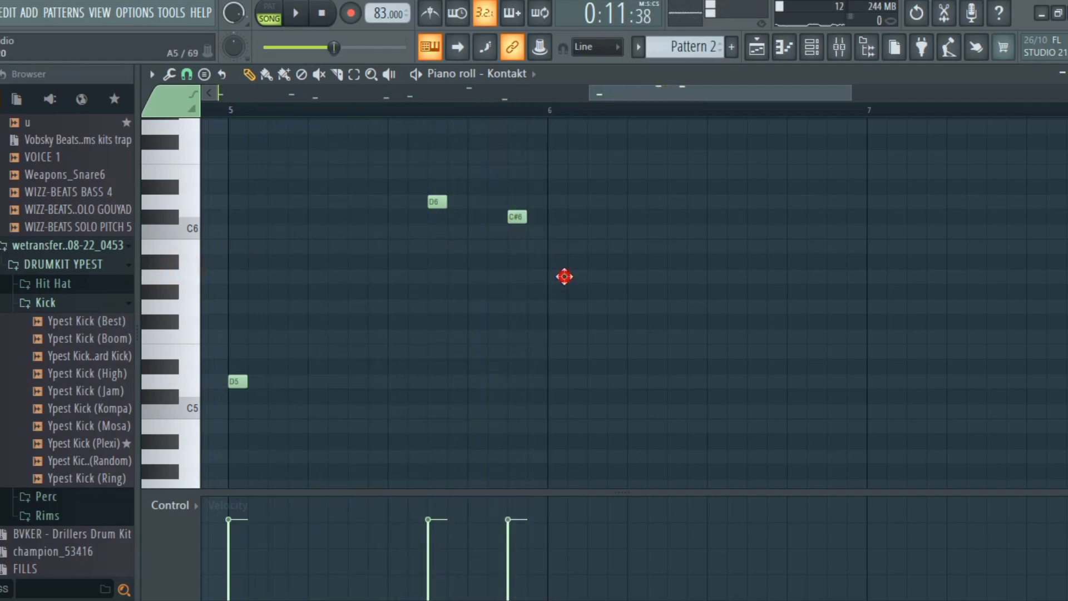
pyautogui.press('space')
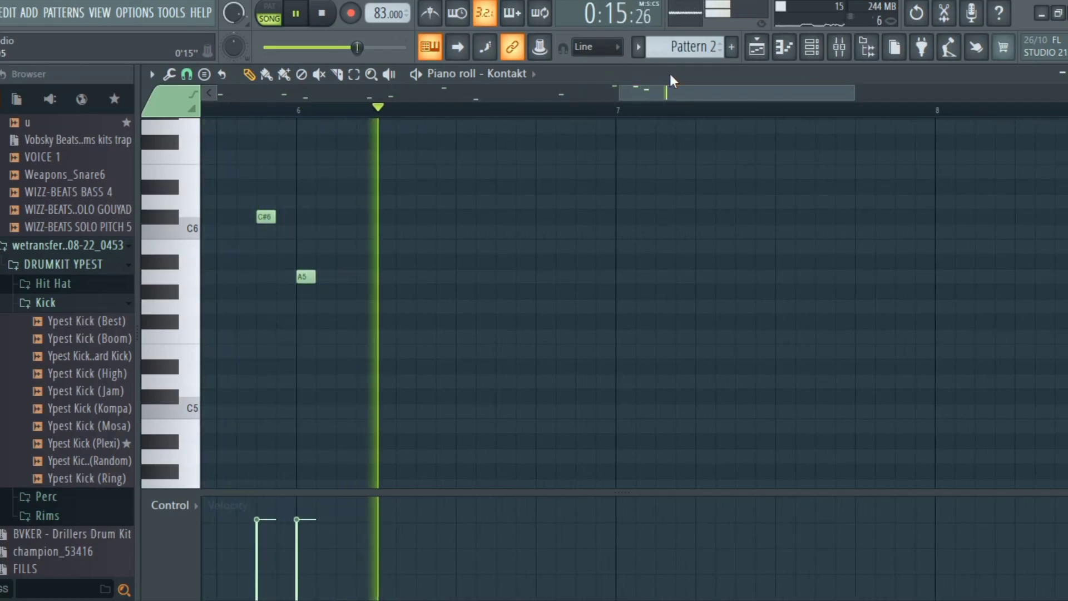
pyautogui.press('space')
pyautogui.click(542, 277)
pyautogui.press('space')
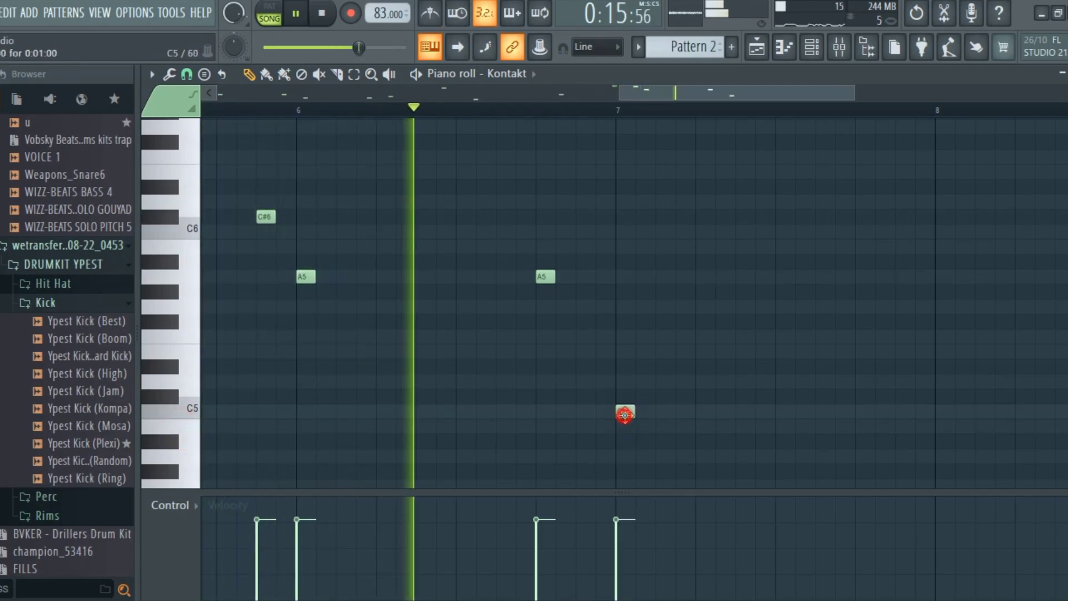
# Step: Place a bass note on the first step of bar 7, tune it to B4 and check it against the song
pyautogui.click(623, 411)
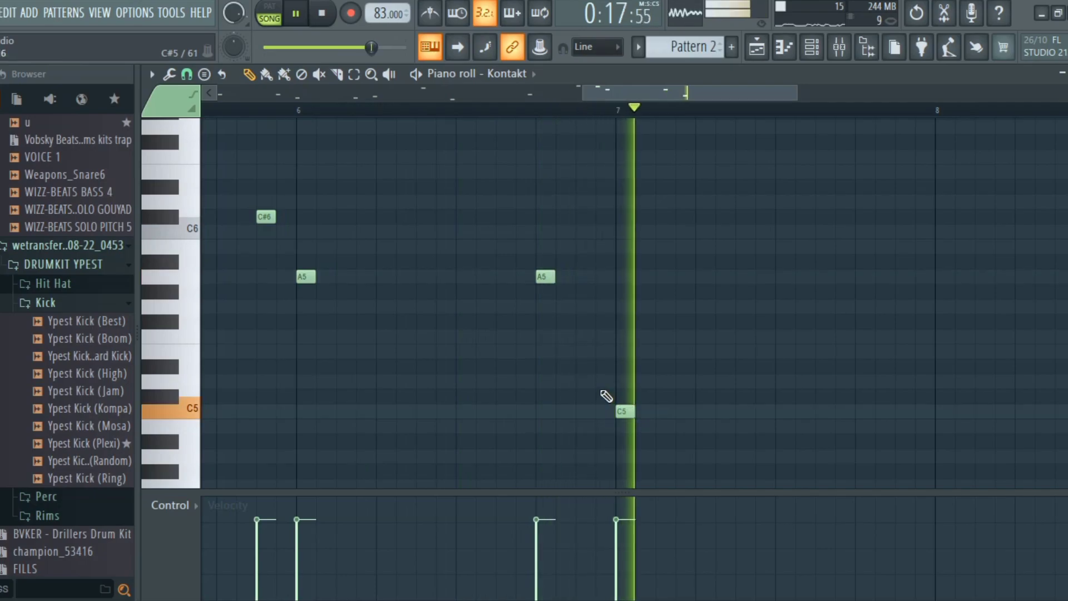
pyautogui.press('space')
pyautogui.moveTo(625, 426); pyautogui.dragTo(628, 436)
pyautogui.press('space')
# Step: Add an F#5 bass note on step 13 of bar 7 and a G5 note on the first step of bar 8
pyautogui.moveTo(624, 88); pyautogui.dragTo(693, 88)
pyautogui.scroll(-3, 668, 310)
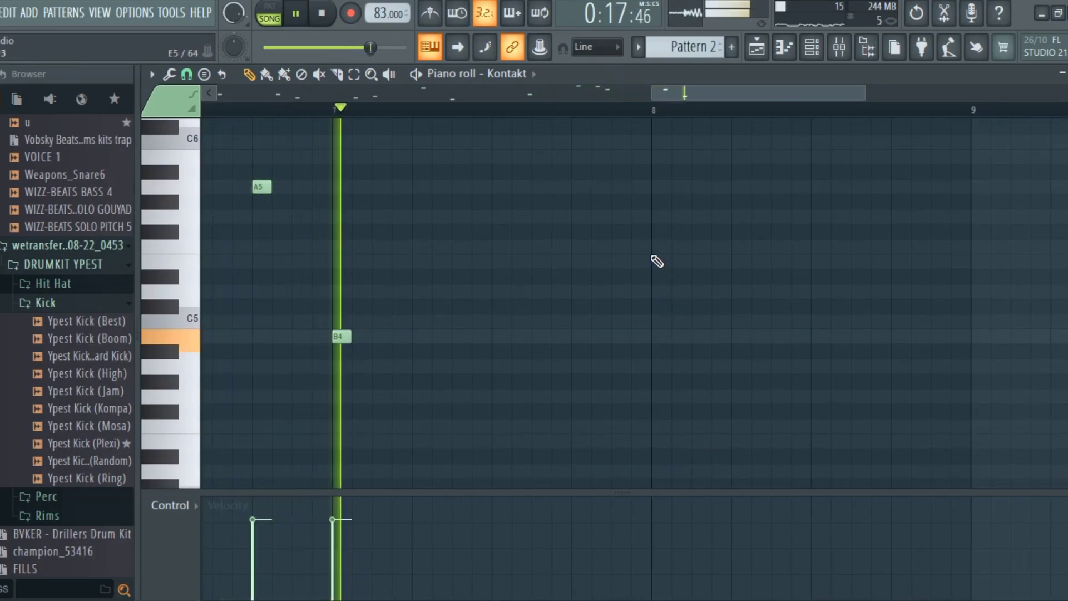
pyautogui.press('space')
pyautogui.click(577, 232)
pyautogui.click(661, 217)
pyautogui.press('space')
# Step: Add a G5 bass note on step 13 of bar 8 and audition it with the song
pyautogui.click(651, 93)
pyautogui.moveTo(681, 90); pyautogui.dragTo(702, 88)
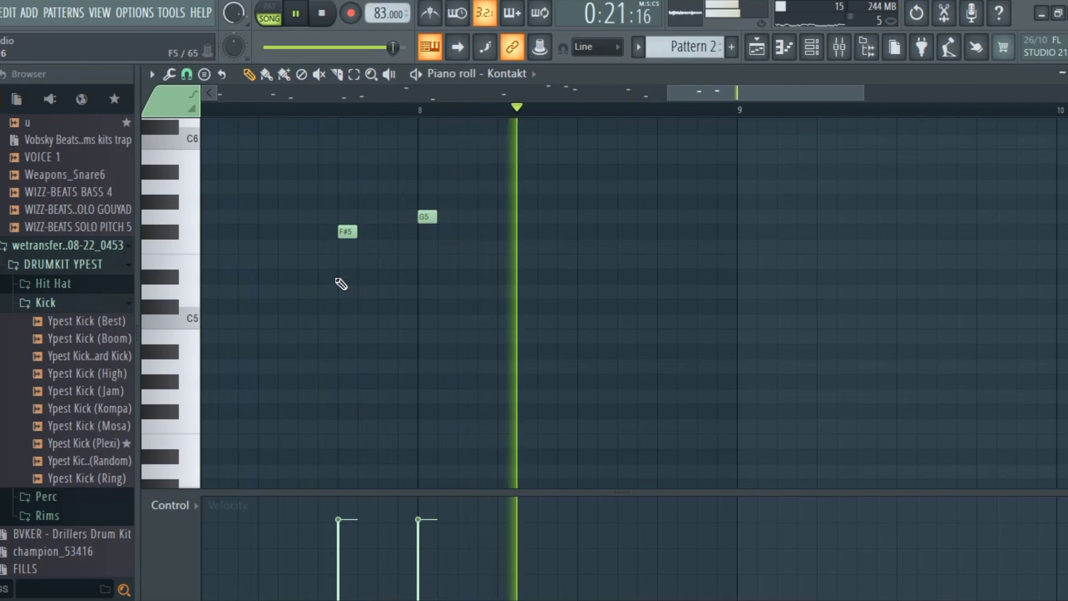
pyautogui.press('space')
pyautogui.click(663, 218)
pyautogui.press('space')
# Step: Play the song from bar 1 to check the complete bass line, then stop playback
pyautogui.moveTo(683, 100); pyautogui.dragTo(216, 105)
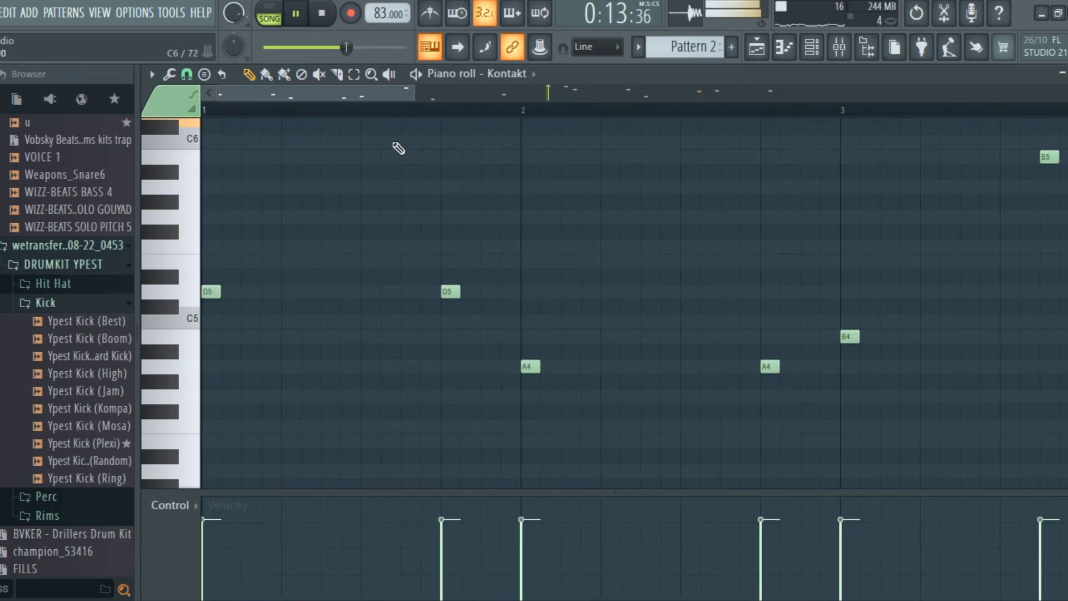
pyautogui.click(206, 110)
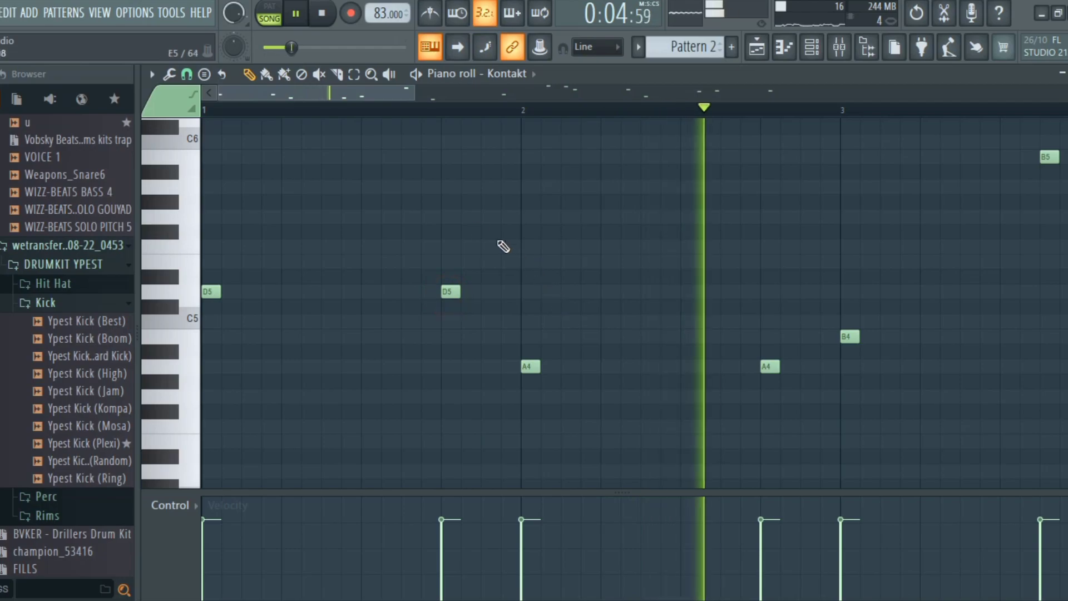
pyautogui.click(814, 50)
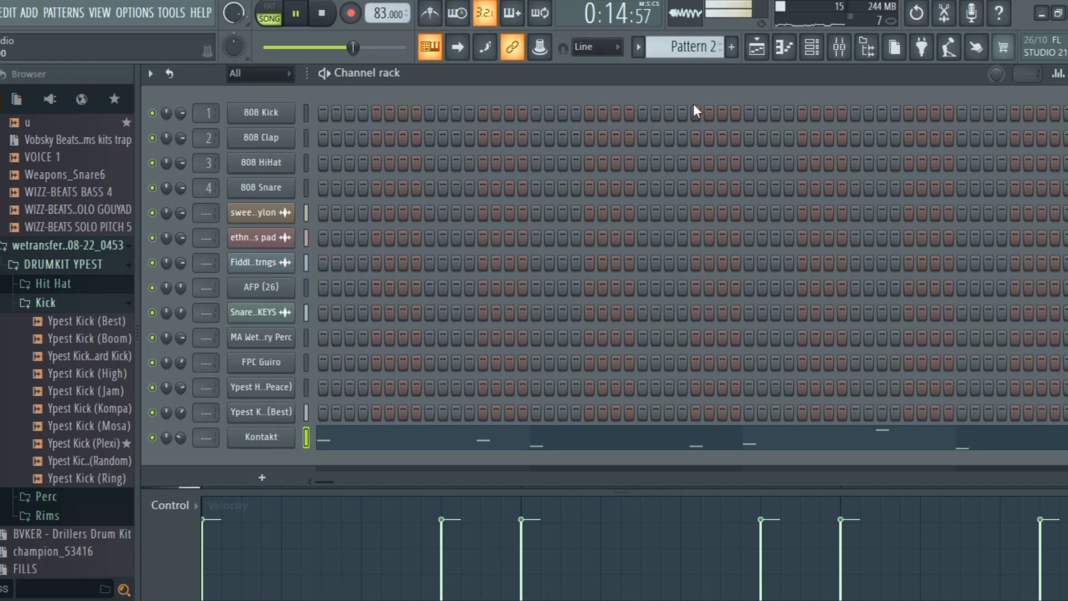
pyautogui.press('space')
# Step: Route the Kontakt channel to mixer insert 1
pyautogui.click(757, 49)
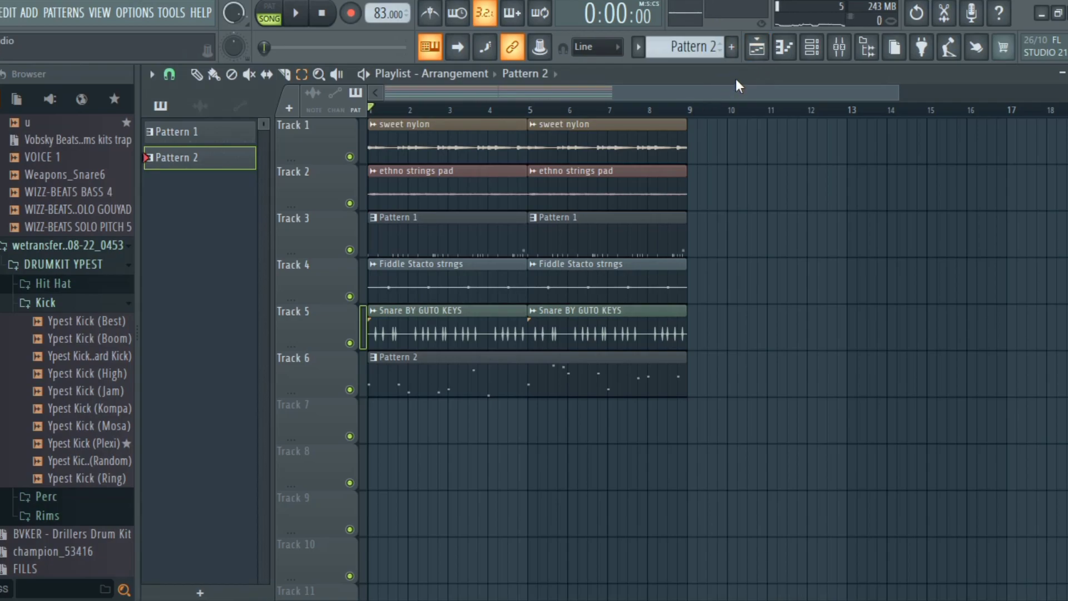
pyautogui.click(820, 48)
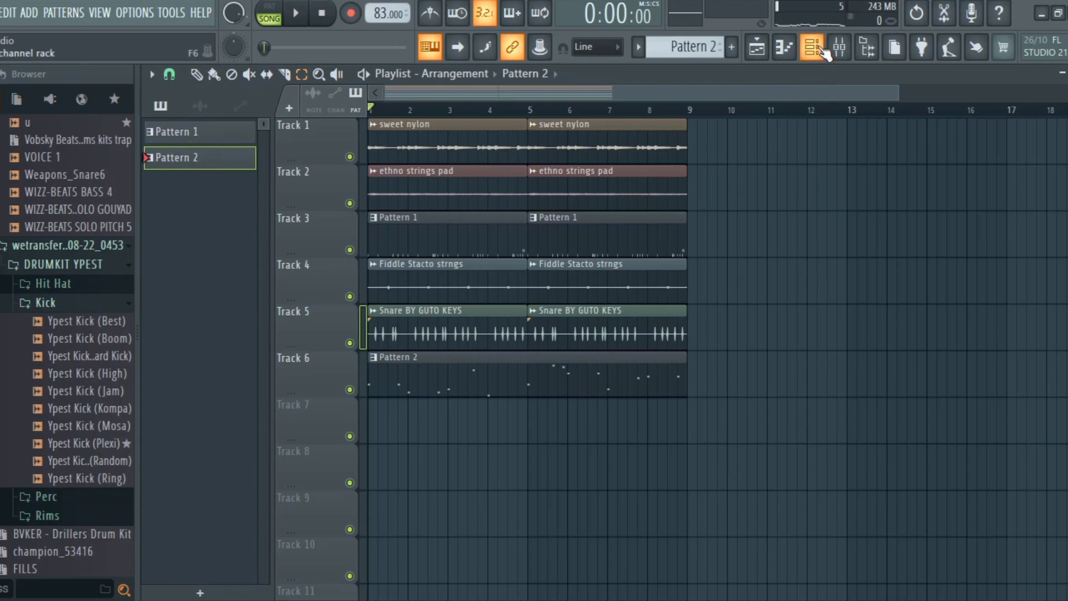
pyautogui.click(822, 48)
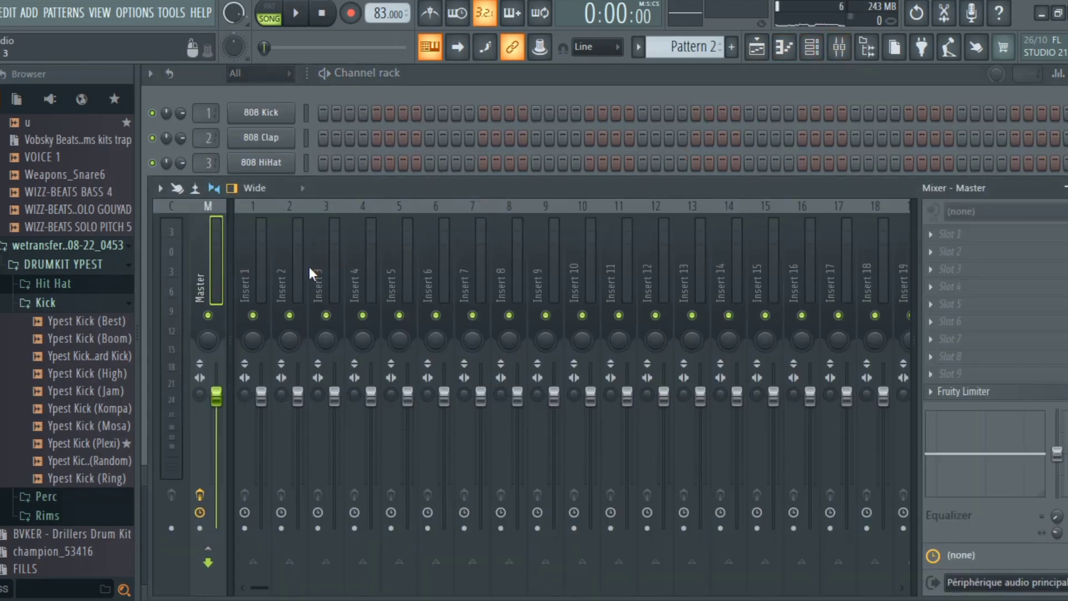
pyautogui.rightClick(259, 289)
pyautogui.moveTo(320, 289)
pyautogui.click(449, 293)
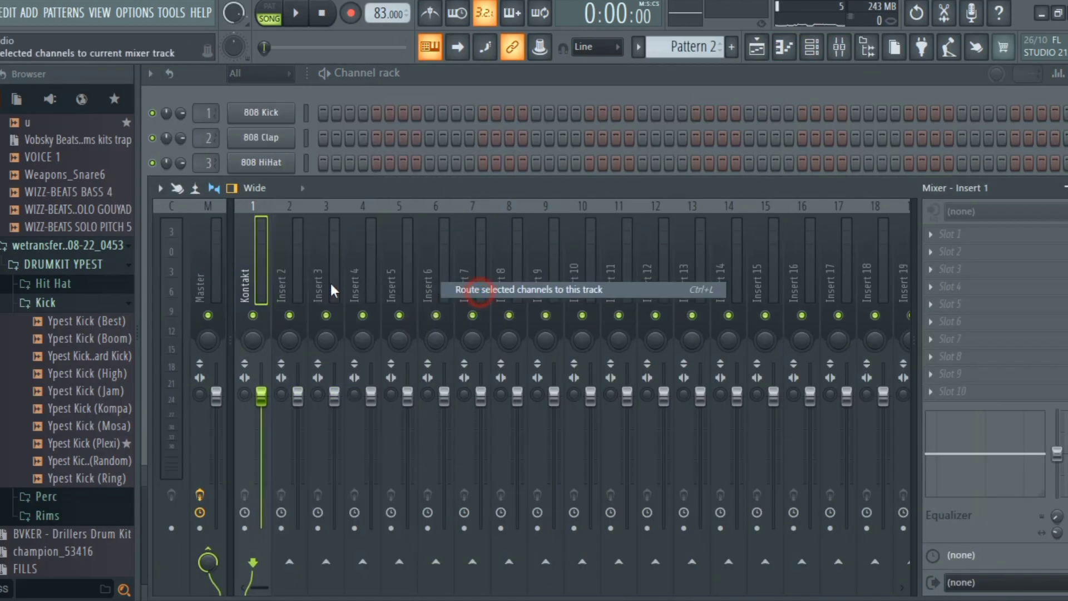
# Step: Load Fruity Parametric EQ 2 in the first effect slot of the Kontakt insert while the song plays
pyautogui.press('space')
pyautogui.click(949, 234)
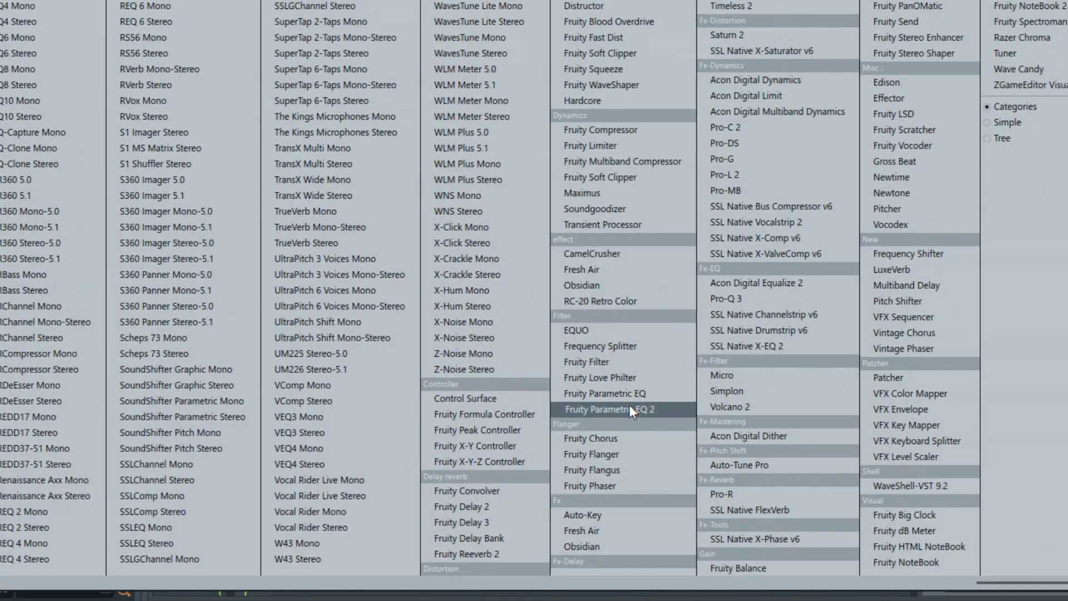
pyautogui.click(629, 406)
# Step: Cut the extreme lows with EQ band 1 at 20 Hz and pull band 7 fully down to cut the highs
pyautogui.rightClick(312, 378)
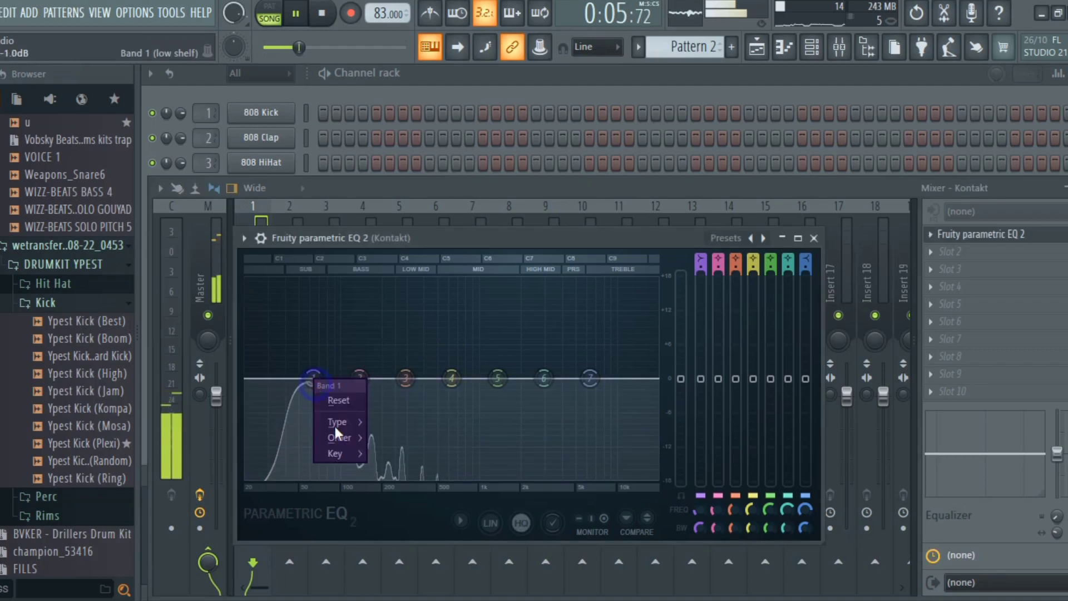
pyautogui.click(379, 438)
pyautogui.moveTo(313, 378); pyautogui.dragTo(249, 473)
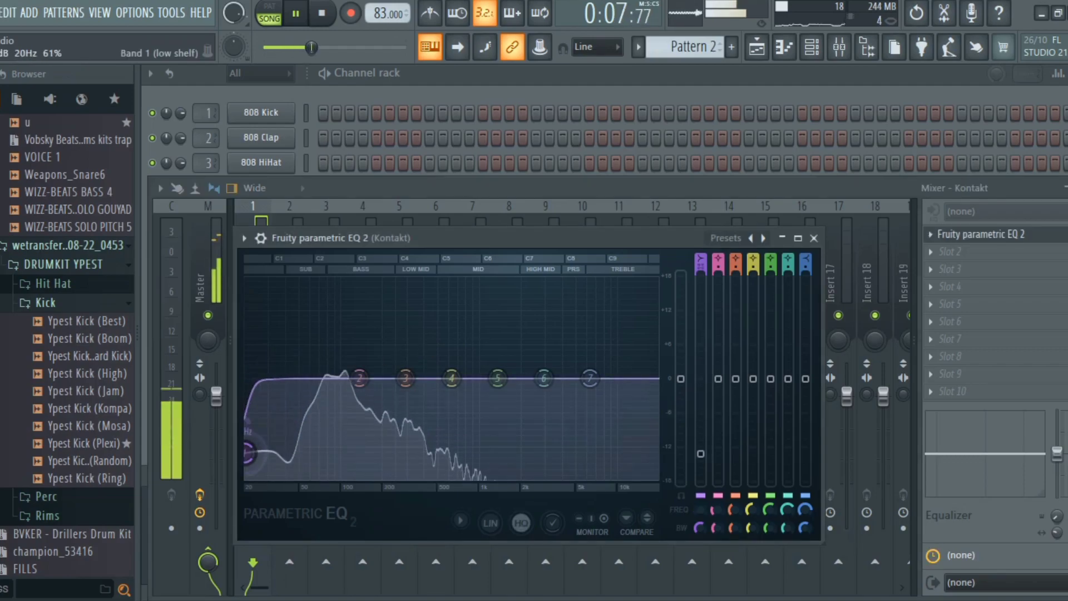
pyautogui.moveTo(589, 378); pyautogui.dragTo(556, 483)
pyautogui.click(814, 238)
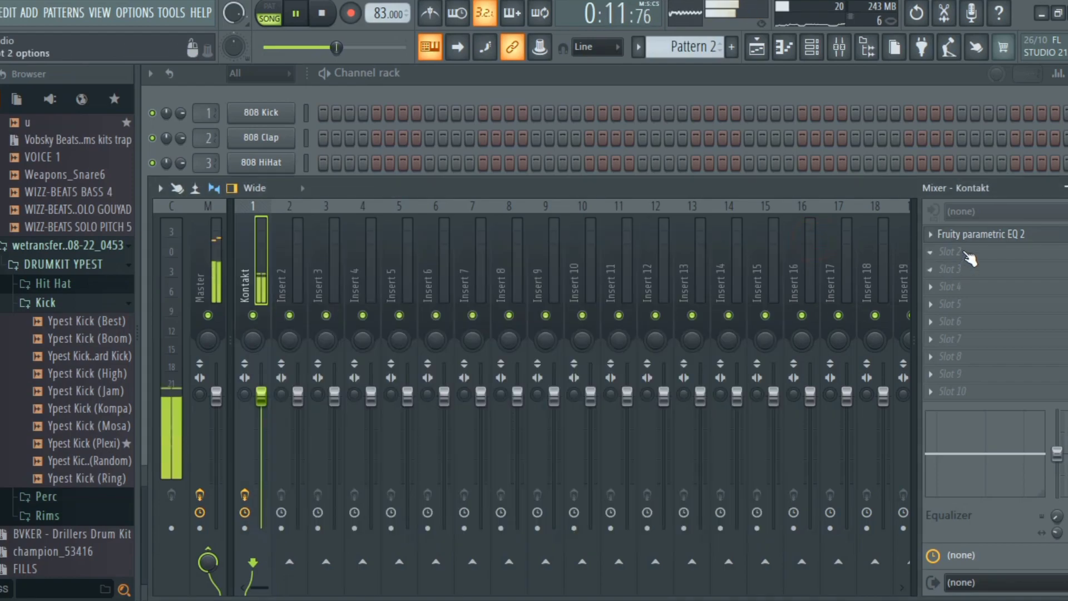
# Step: Load Fruity Compressor in the second effect slot of the Kontakt insert
pyautogui.click(961, 251)
pyautogui.scroll(-5, 675, 159)
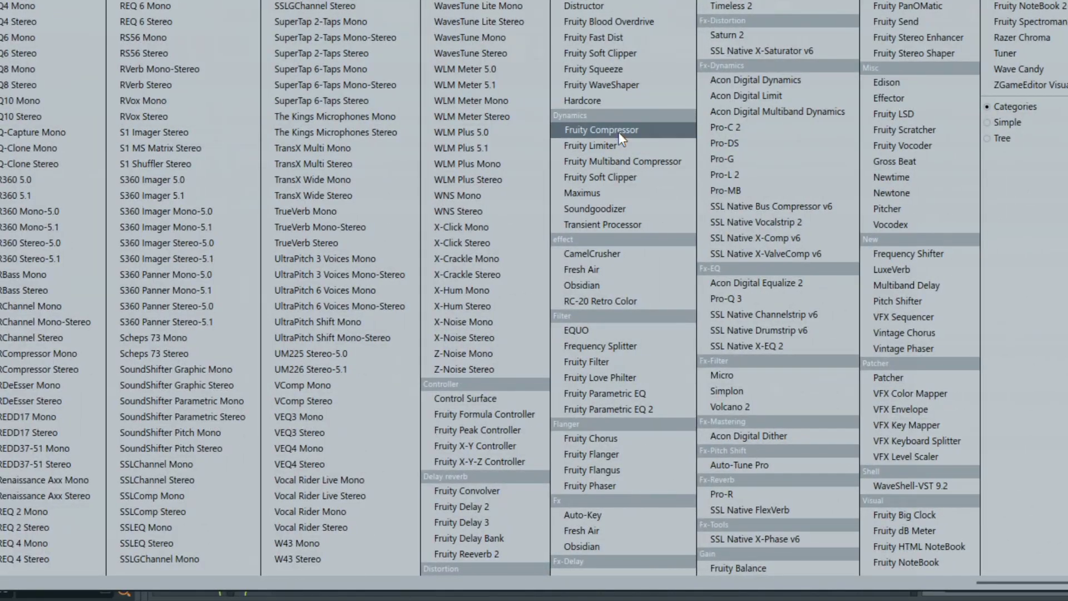
pyautogui.click(612, 134)
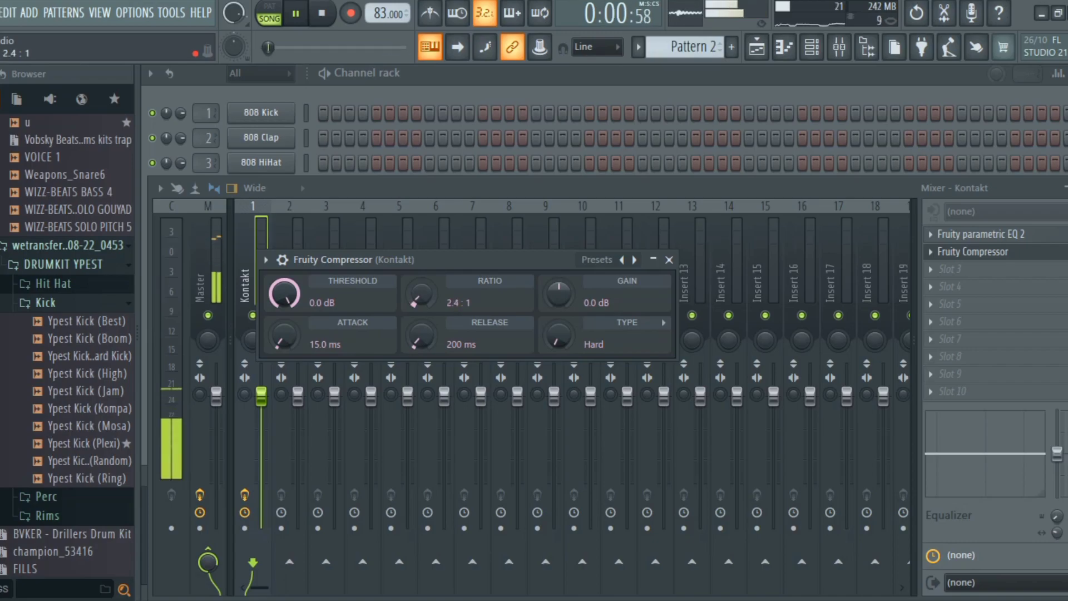
# Step: Set the compressor's ratio to 1.9:1 and its threshold to -25.0 dB, listening to the song
pyautogui.moveTo(421, 294); pyautogui.dragTo(421, 296)
pyautogui.moveTo(284, 294); pyautogui.dragTo(285, 334)
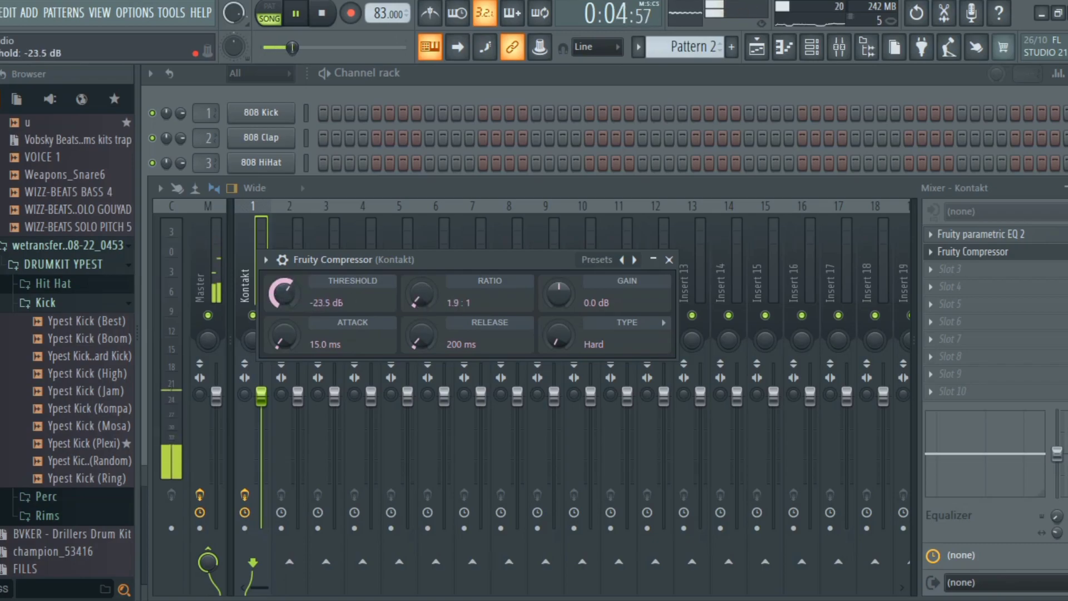
pyautogui.moveTo(285, 294); pyautogui.dragTo(284, 299)
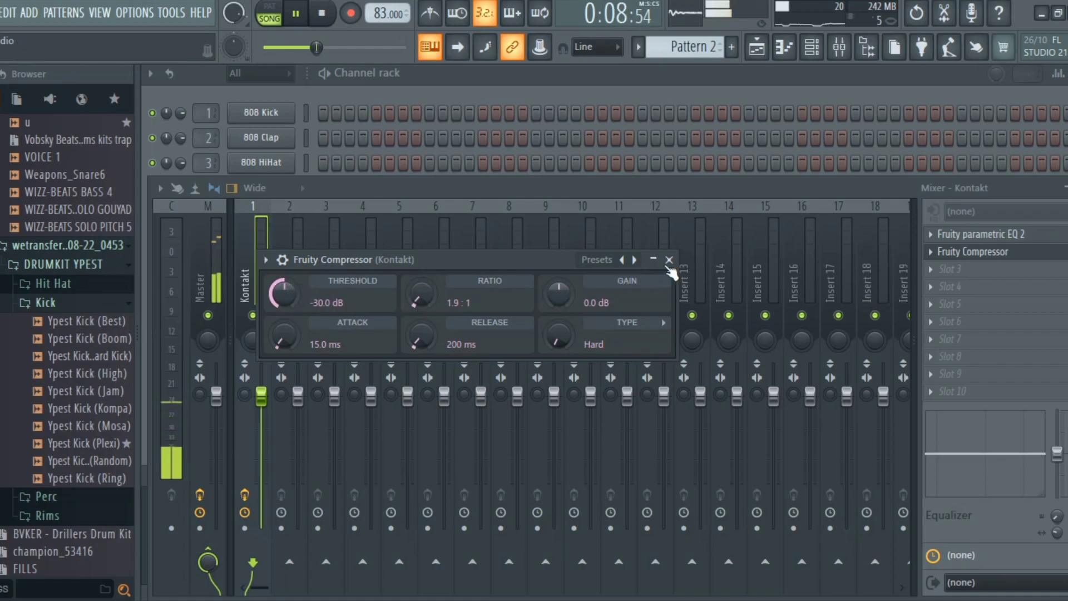
pyautogui.moveTo(288, 286); pyautogui.dragTo(285, 278)
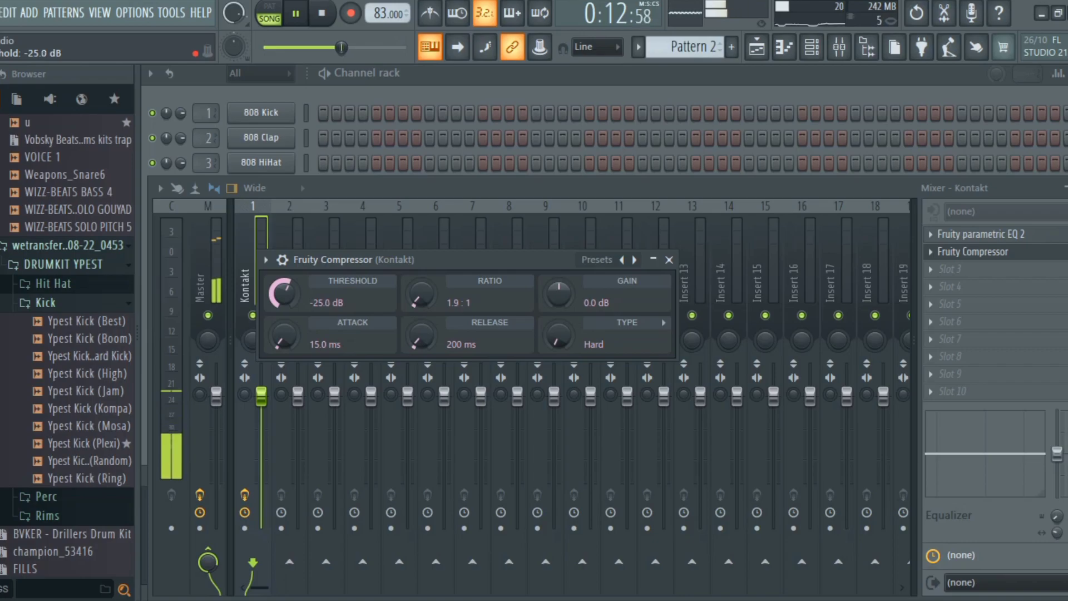
pyautogui.click(668, 260)
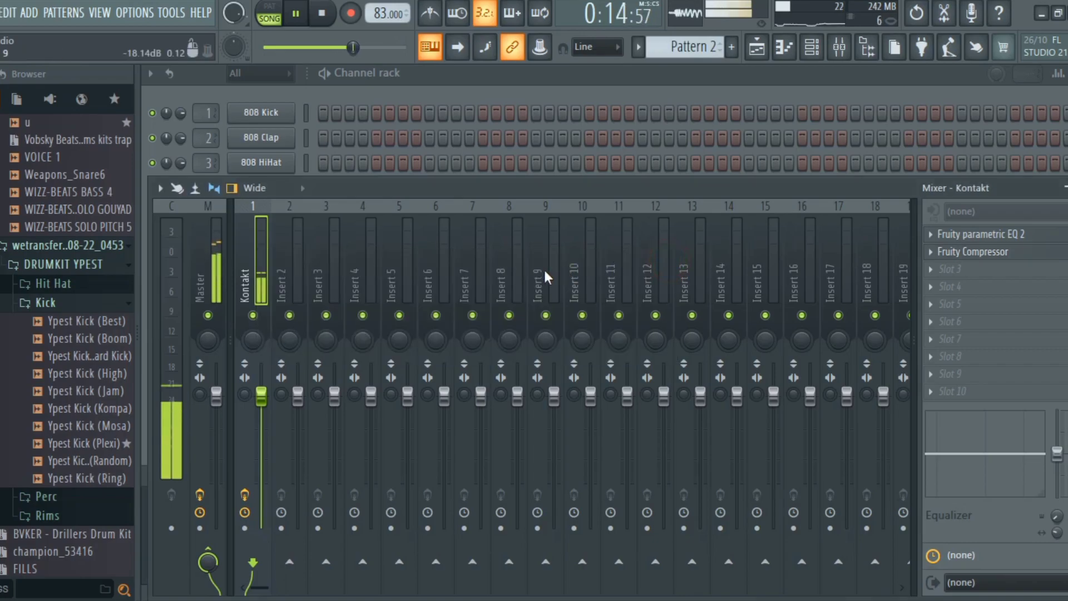
# Step: Add an XV-5080 instrument channel and open its patch category selection
pyautogui.click(493, 85)
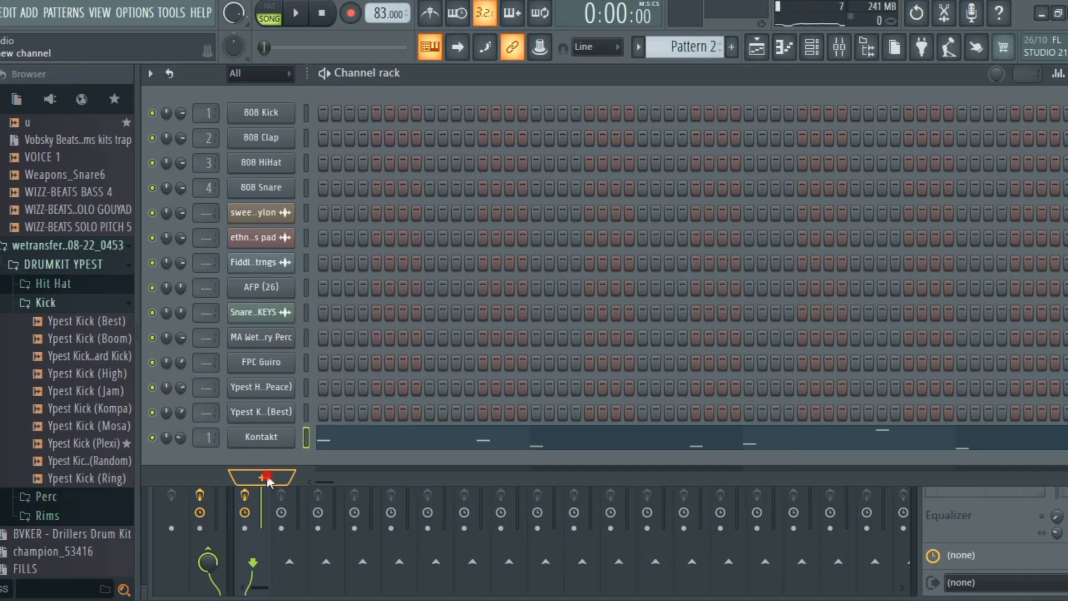
pyautogui.click(258, 475)
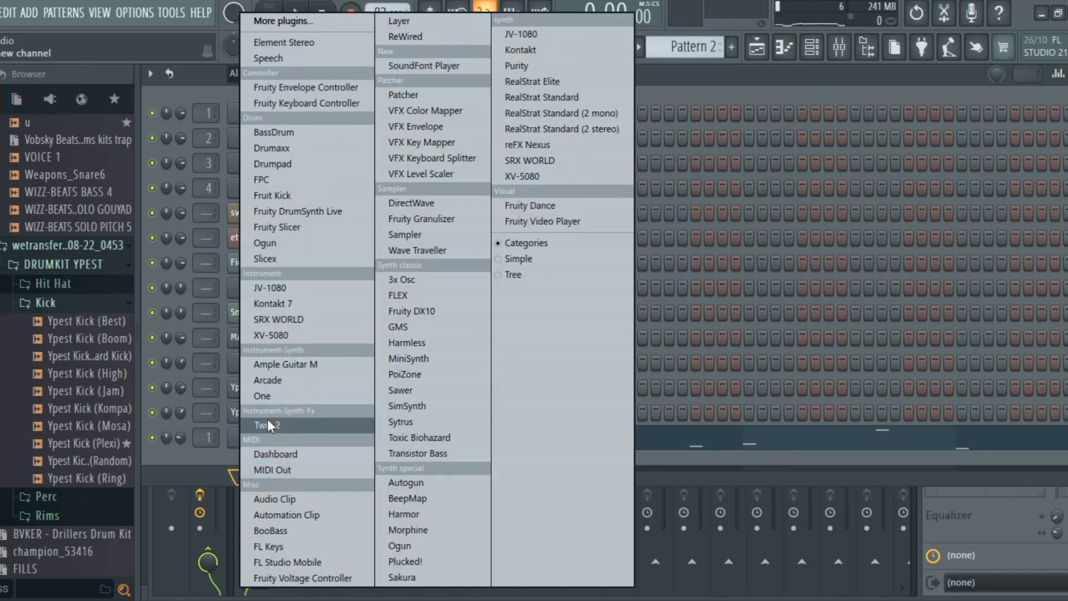
pyautogui.click(509, 178)
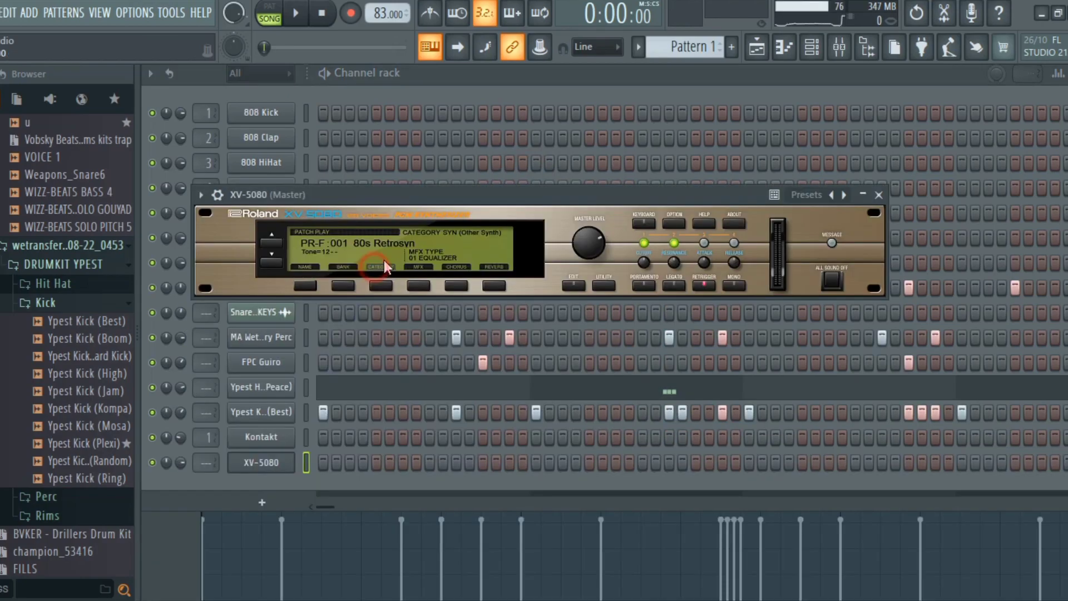
pyautogui.click(384, 259)
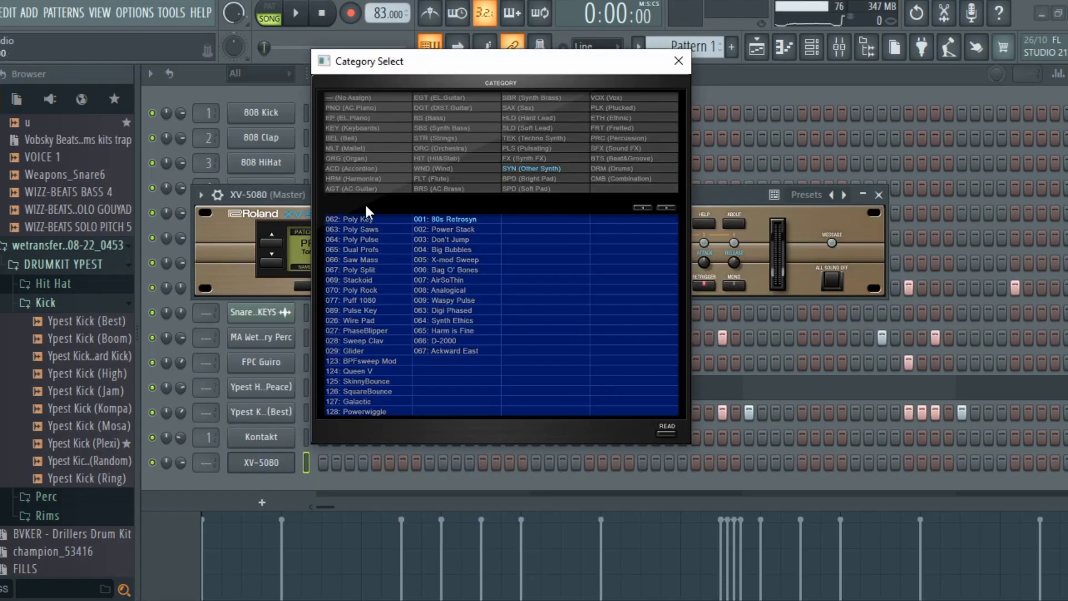
# Step: Load the Classique patch from the XV-5080's PNO (AC.Piano) category and close the instrument
pyautogui.click(363, 109)
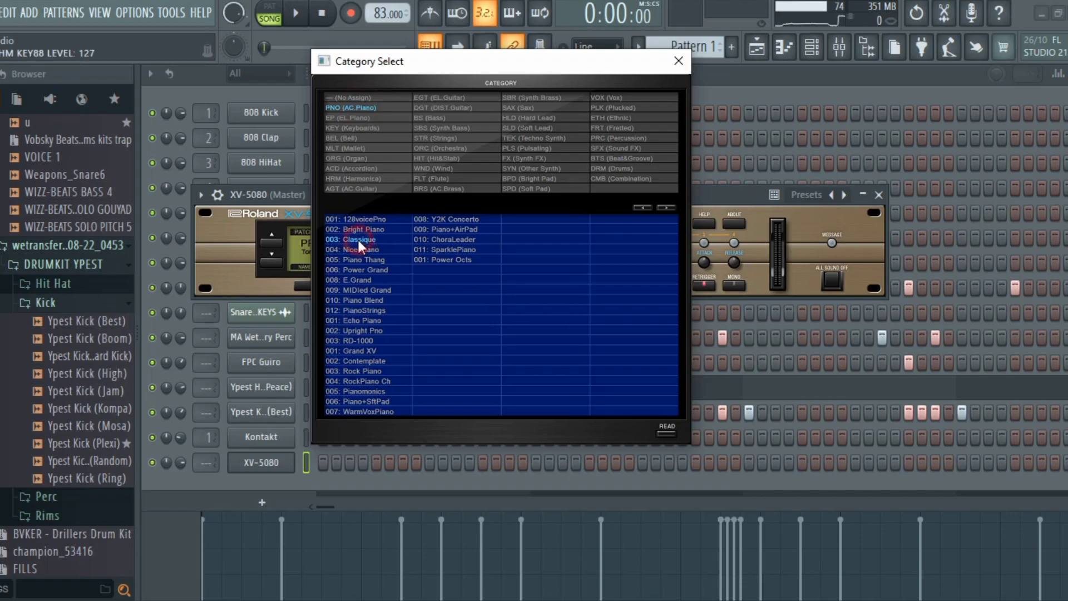
pyautogui.click(678, 61)
pyautogui.click(877, 196)
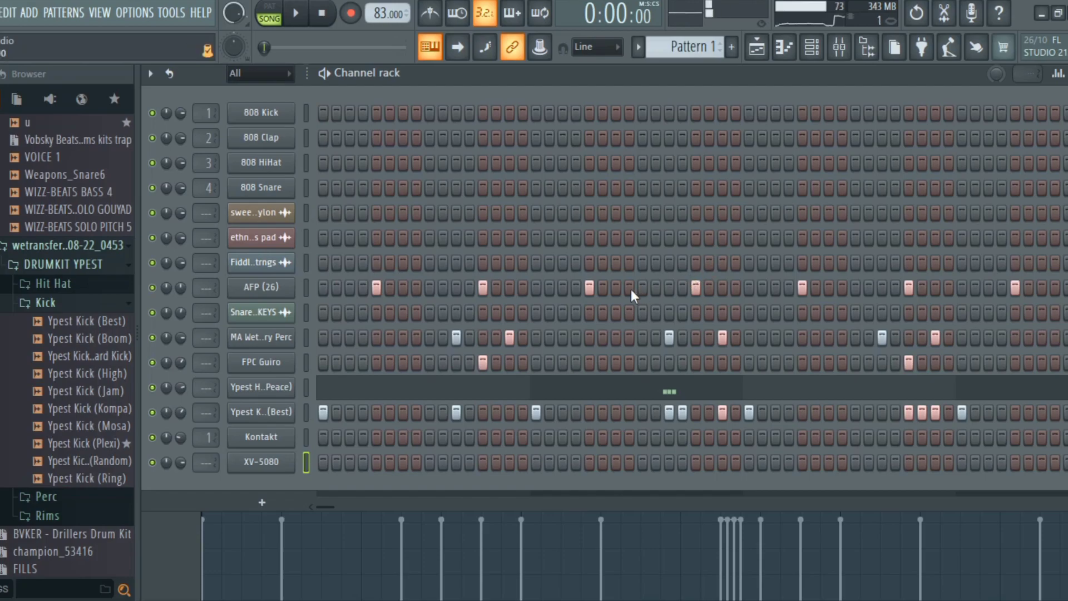
# Step: Rehearse the piano over the song, then record its melody into the XV-5080 channel
pyautogui.press('space')
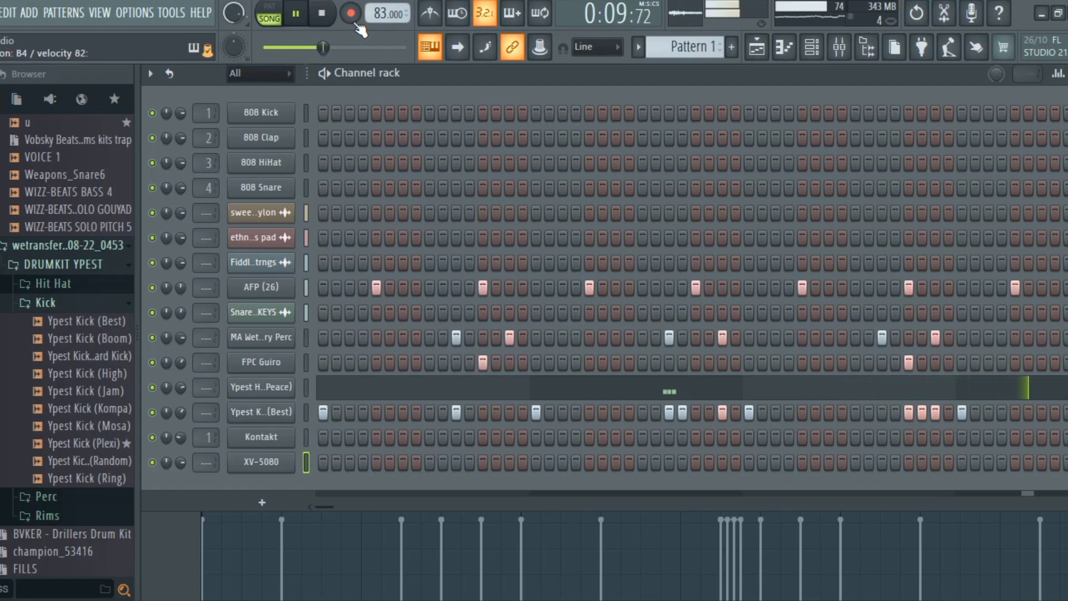
pyautogui.press('space')
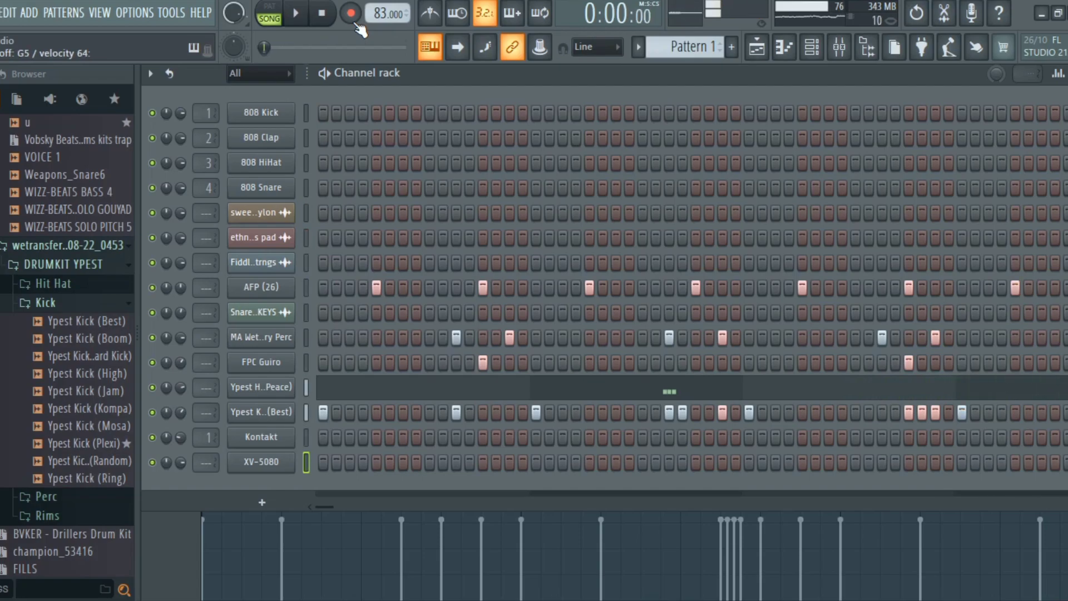
pyautogui.click(504, 391)
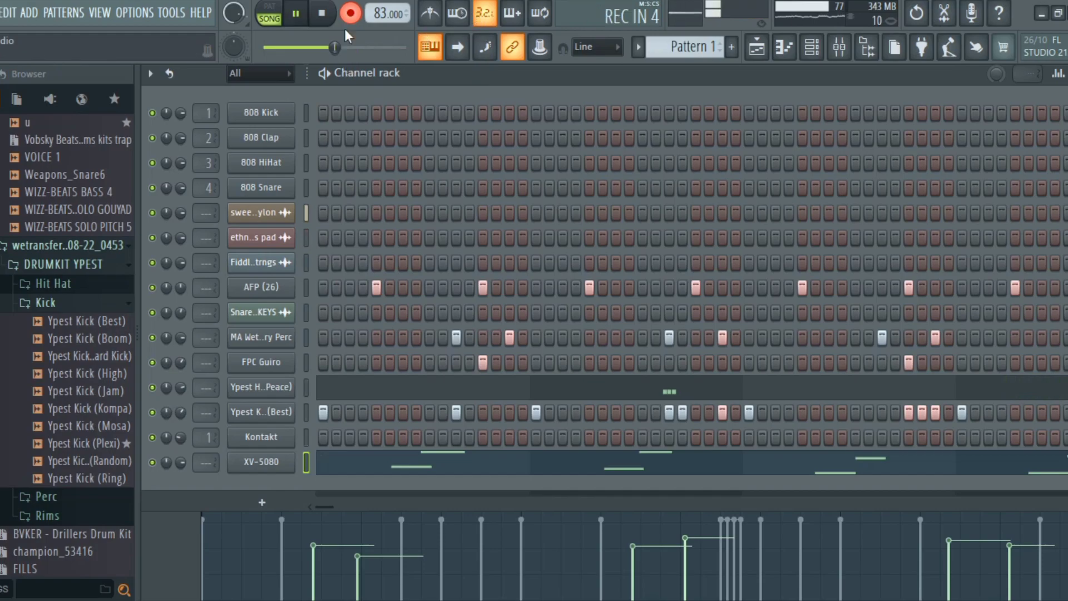
# Step: Shift the XV-5080's B4 and G5 notes in bar 4 one step later and play the song to check them
pyautogui.click(465, 464)
pyautogui.click(707, 113)
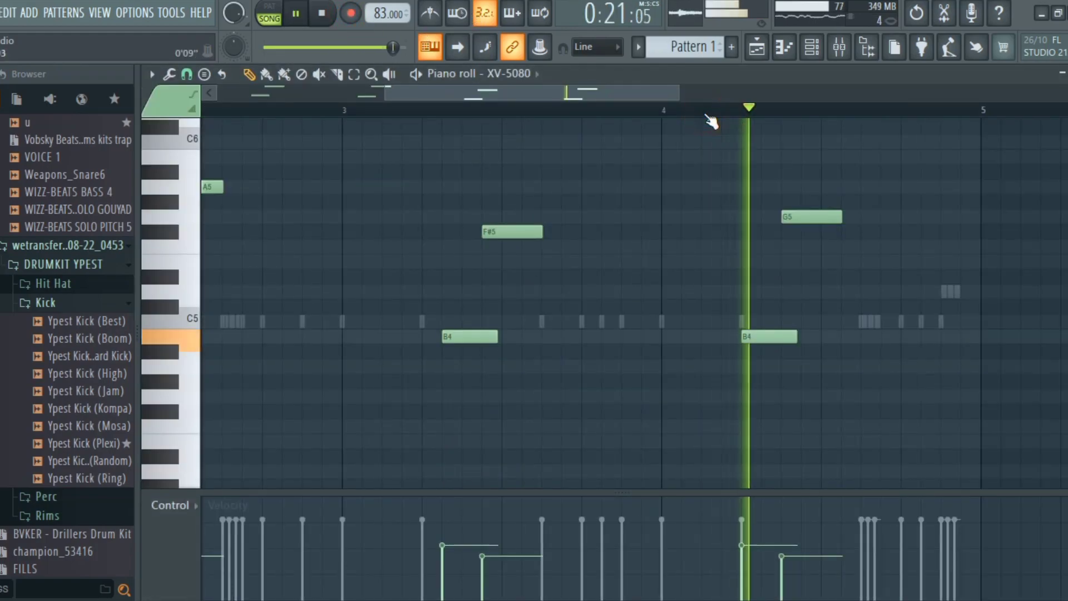
pyautogui.press('space')
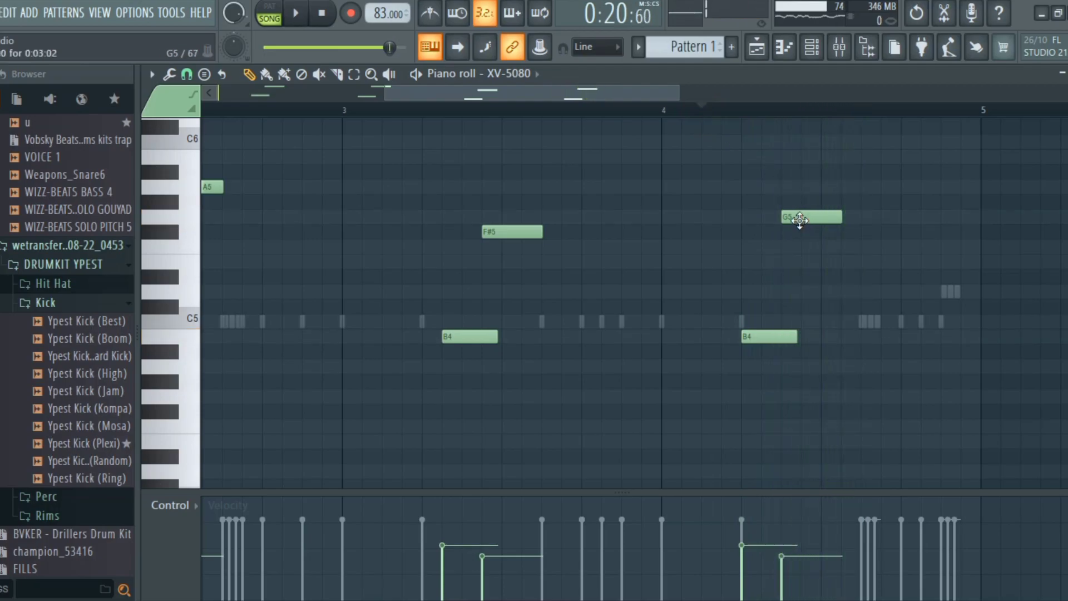
pyautogui.press('space')
pyautogui.press('space')
pyautogui.press('space')
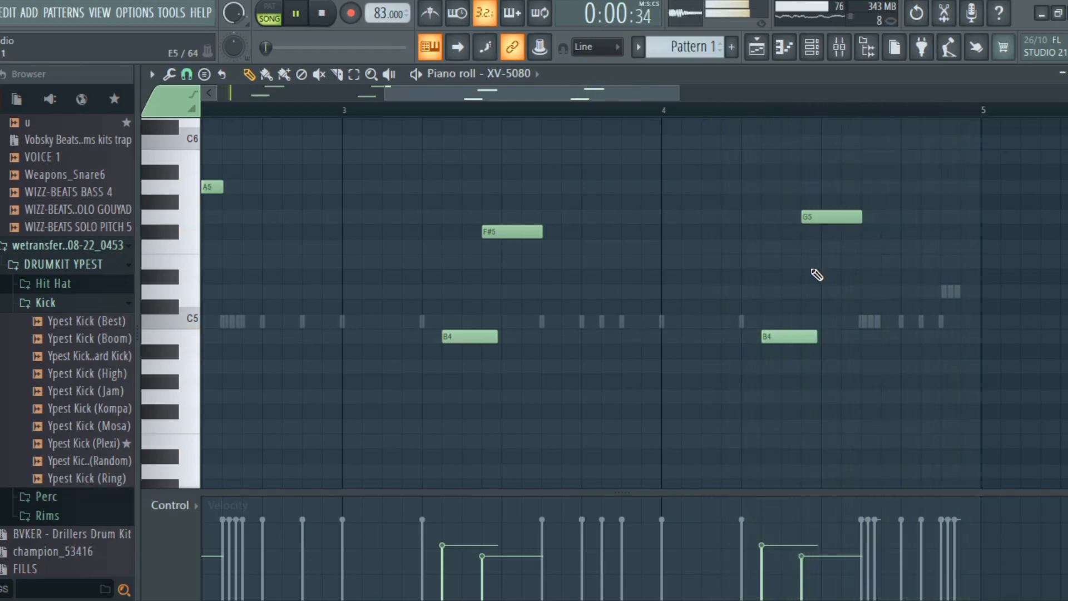
# Step: Play the arrangement to listen to the Piano clips on track 7 with the other layers
pyautogui.click(813, 48)
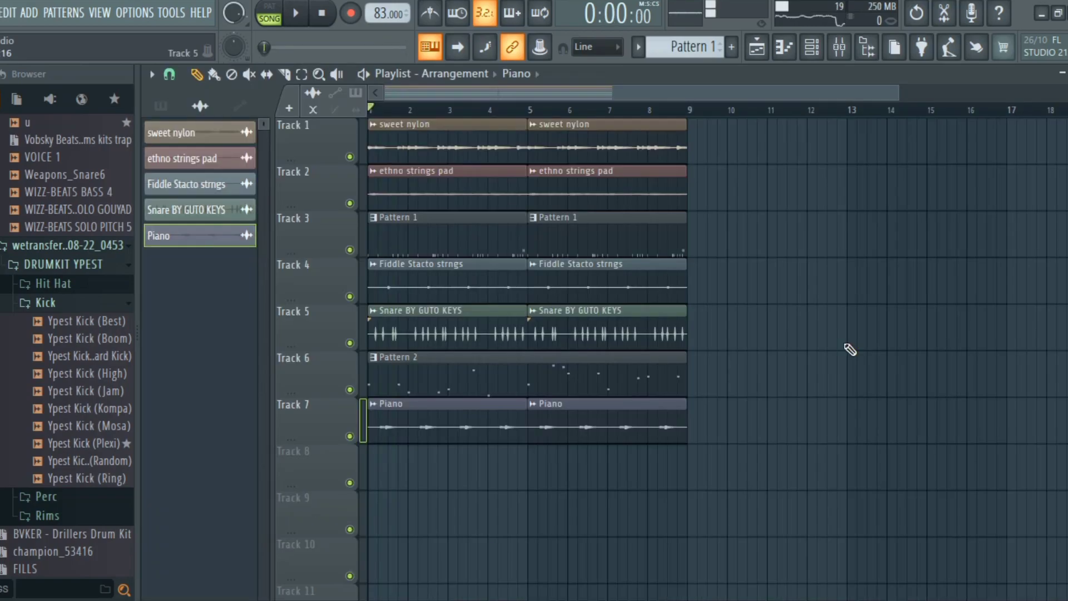
pyautogui.press('space')
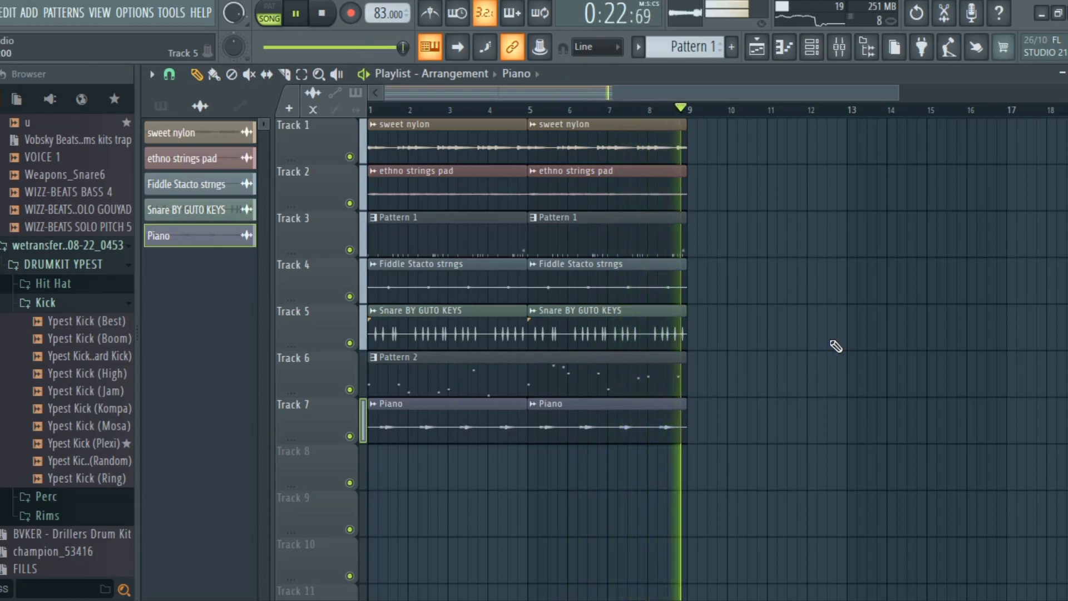
pyautogui.press('space')
# Step: Add an SRX WORLD instrument channel and load the PacificDream patch from its BEL (Bell) category
pyautogui.press('F6')
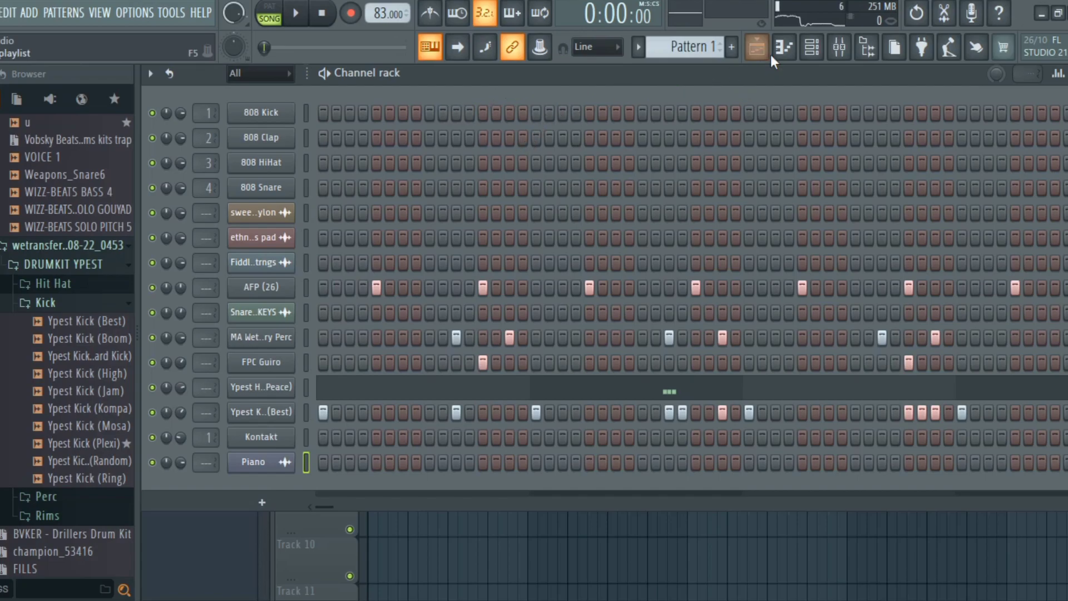
pyautogui.click(261, 502)
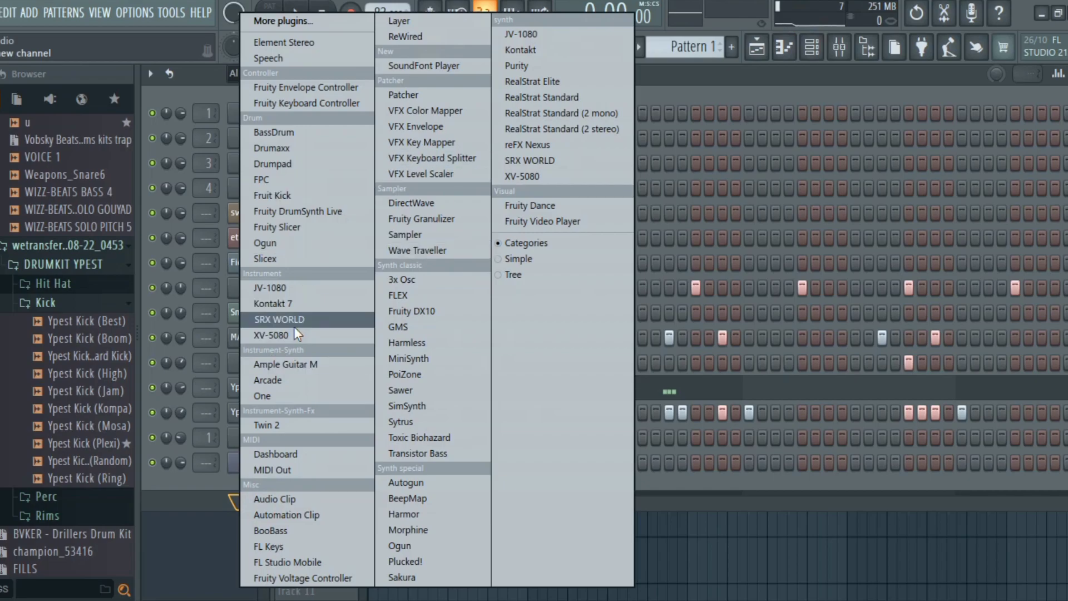
pyautogui.click(277, 319)
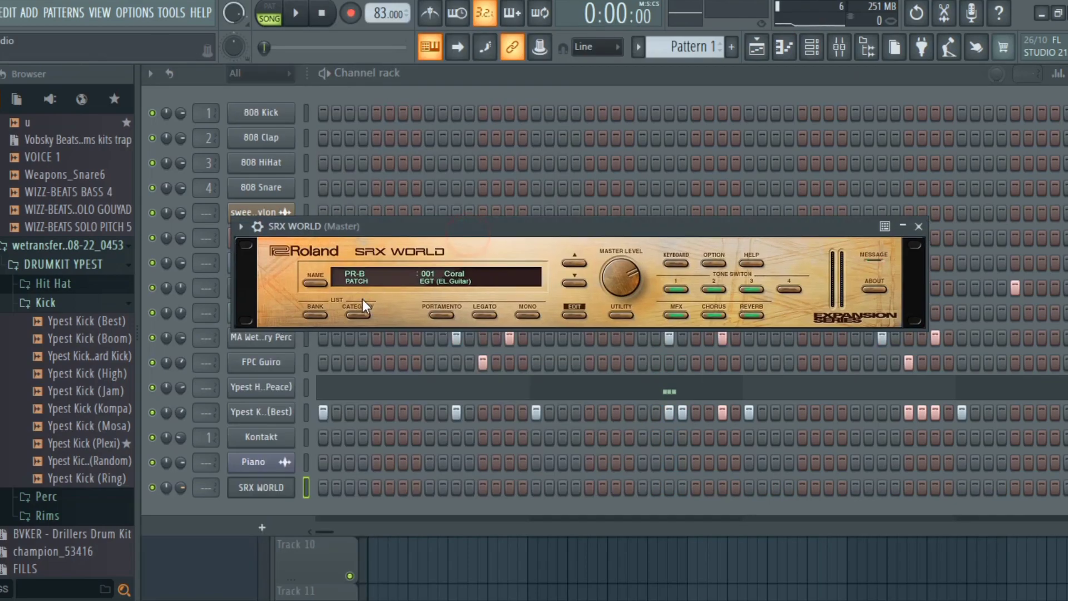
pyautogui.click(421, 280)
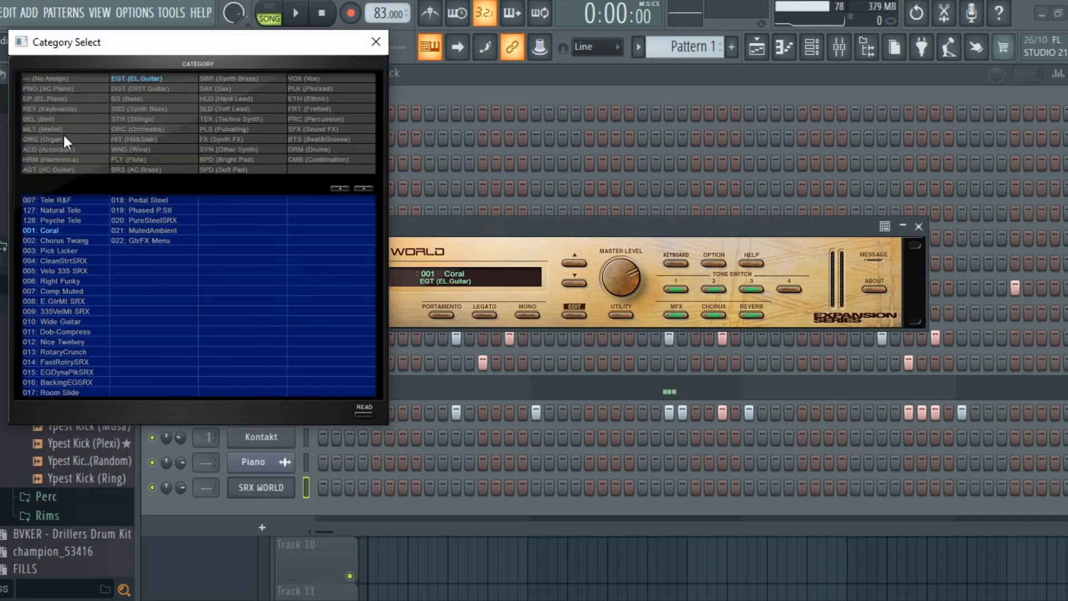
pyautogui.click(44, 119)
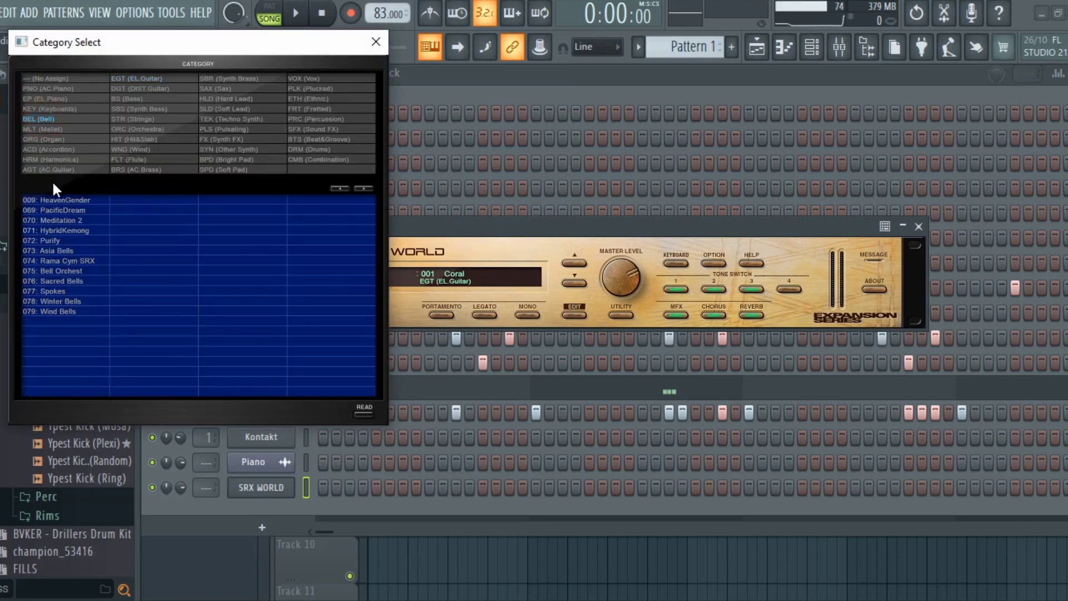
pyautogui.click(65, 209)
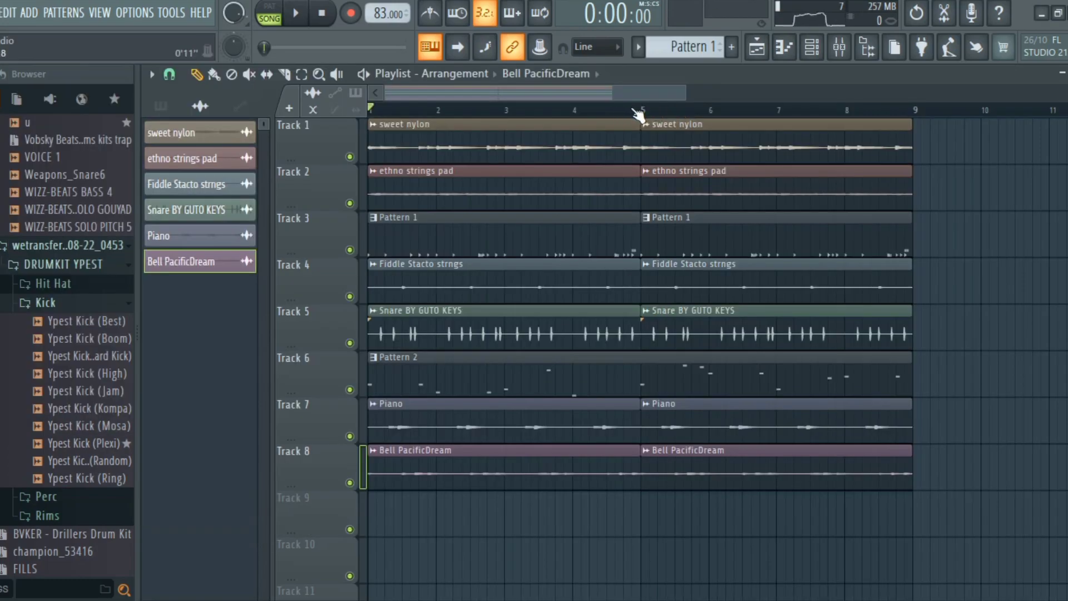
# Step: Audition samples from the FX folder, including Crash Reverse, Luger, Beat Drop and Apocalypse Rise, against the playing song
pyautogui.press('space')
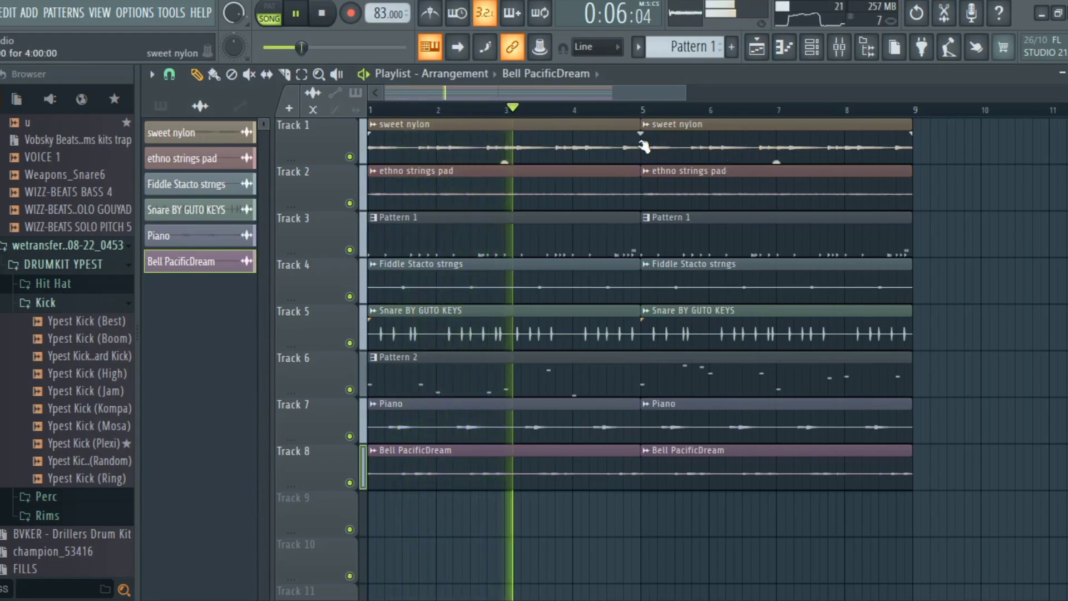
pyautogui.scroll(15, 83, 337)
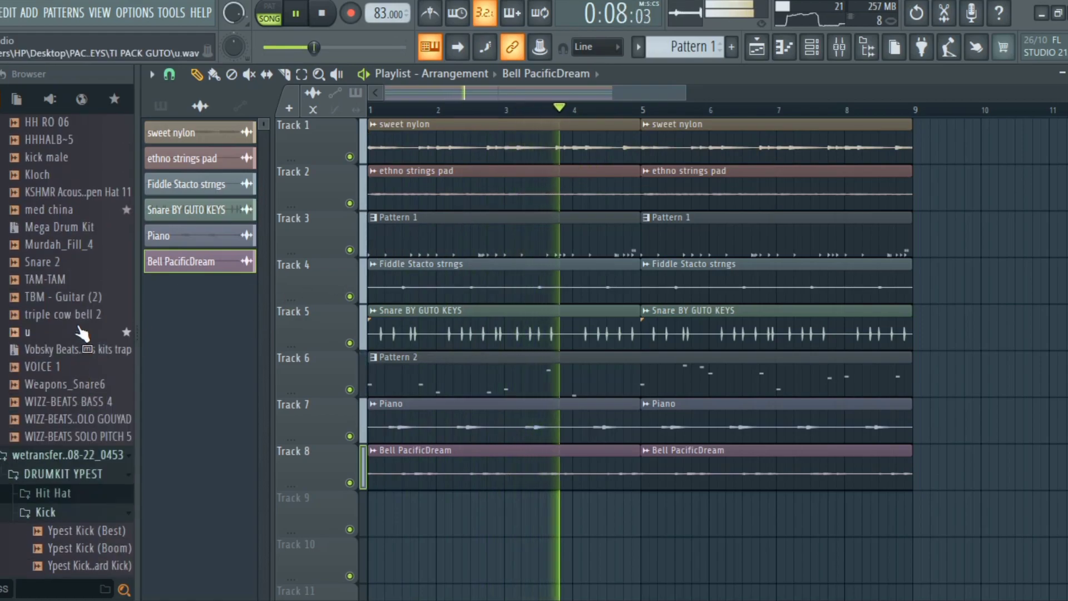
pyautogui.scroll(20, 83, 325)
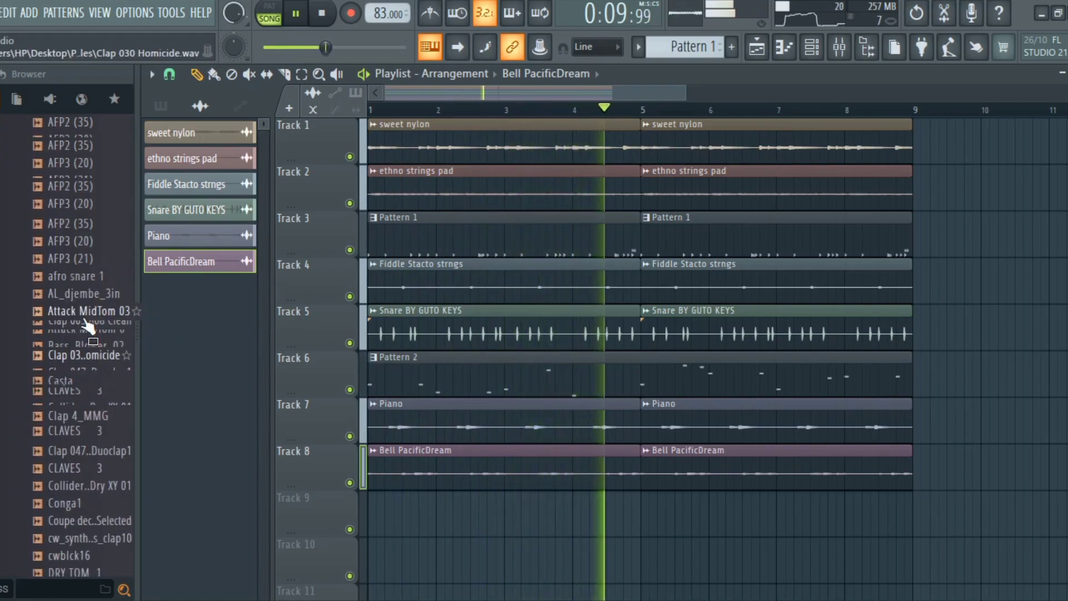
pyautogui.scroll(6, 99, 333)
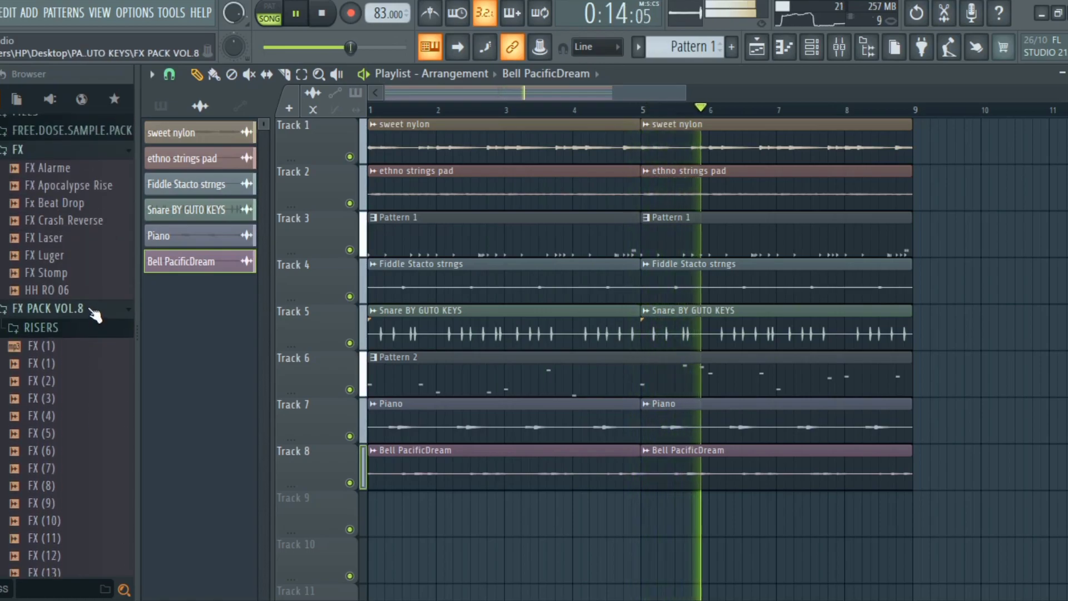
pyautogui.moveTo(62, 205); pyautogui.dragTo(66, 225)
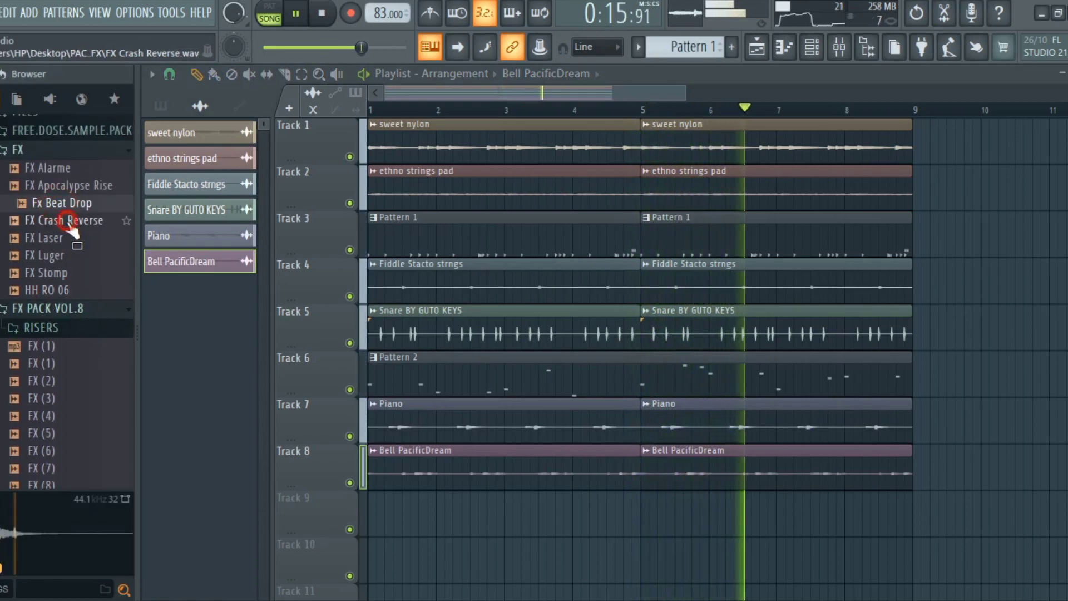
pyautogui.click(67, 222)
pyautogui.click(78, 185)
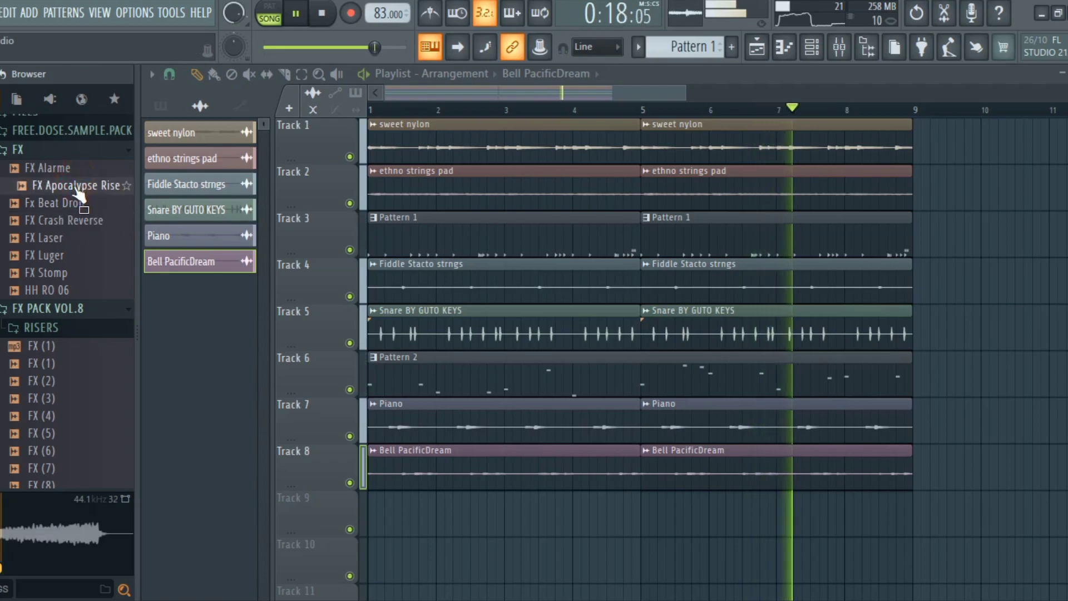
pyautogui.click(66, 255)
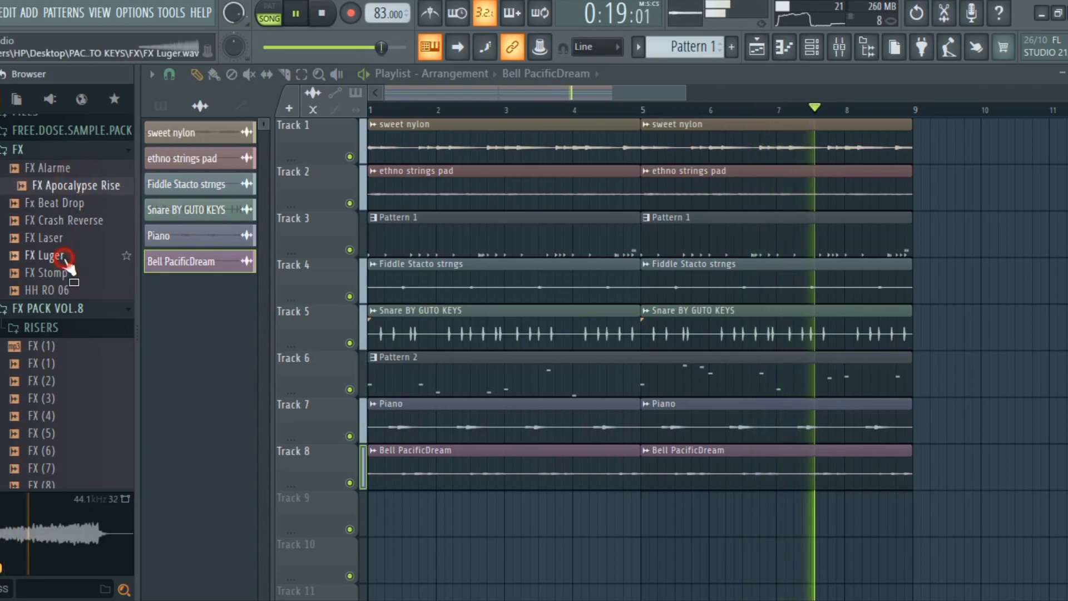
pyautogui.click(76, 204)
pyautogui.click(78, 185)
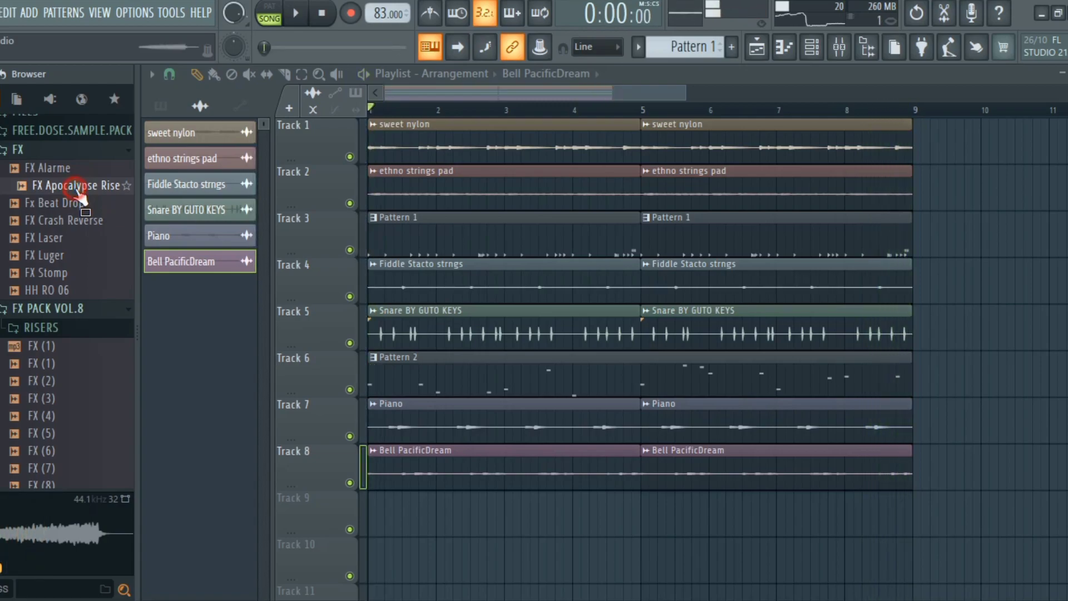
# Step: Place FX Apocalypse Rise on track 9 at bar 4, trim it to end at bar 5, and listen to it
pyautogui.moveTo(167, 258); pyautogui.dragTo(591, 509)
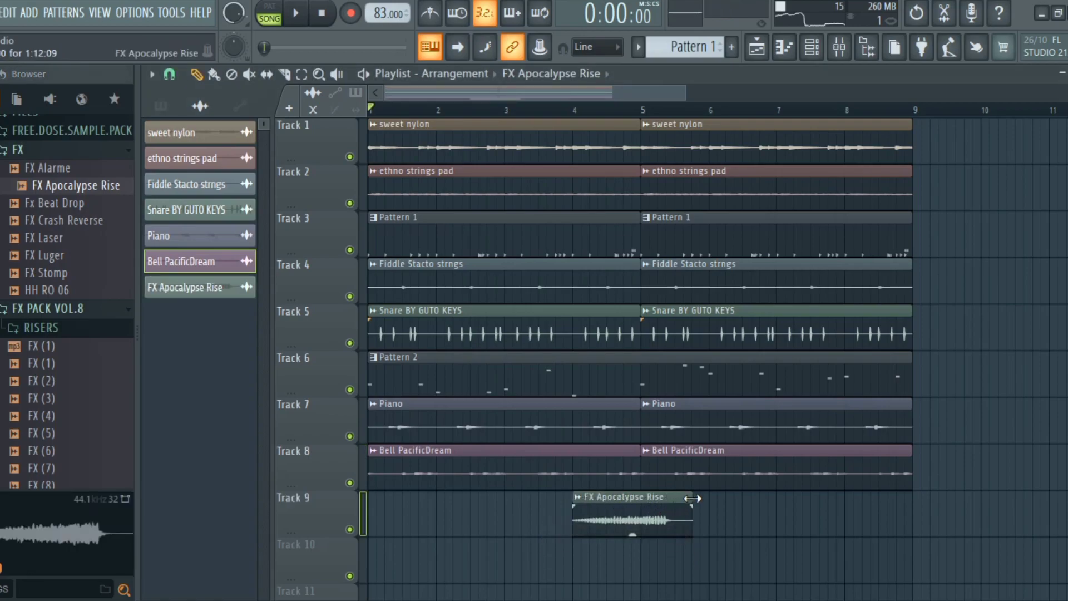
pyautogui.click(646, 505)
pyautogui.press('space')
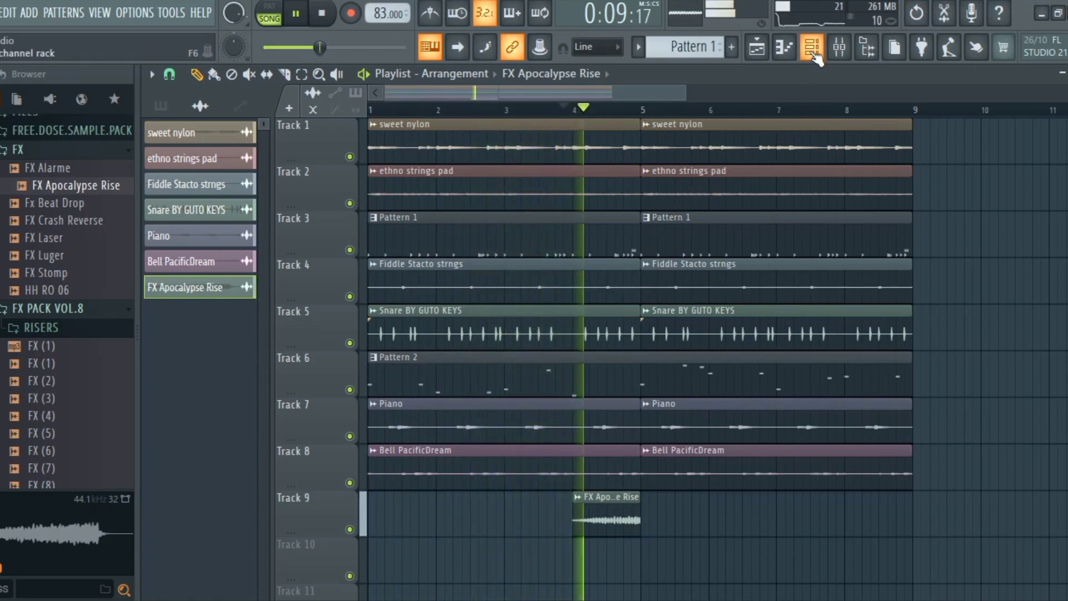
pyautogui.click(756, 47)
pyautogui.press('space')
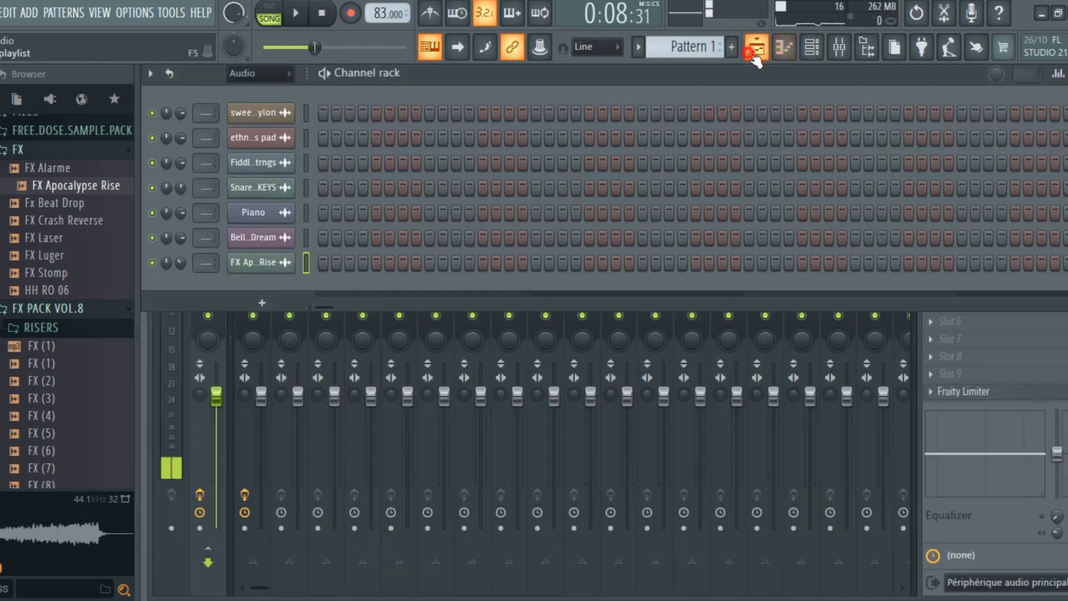
pyautogui.click(755, 54)
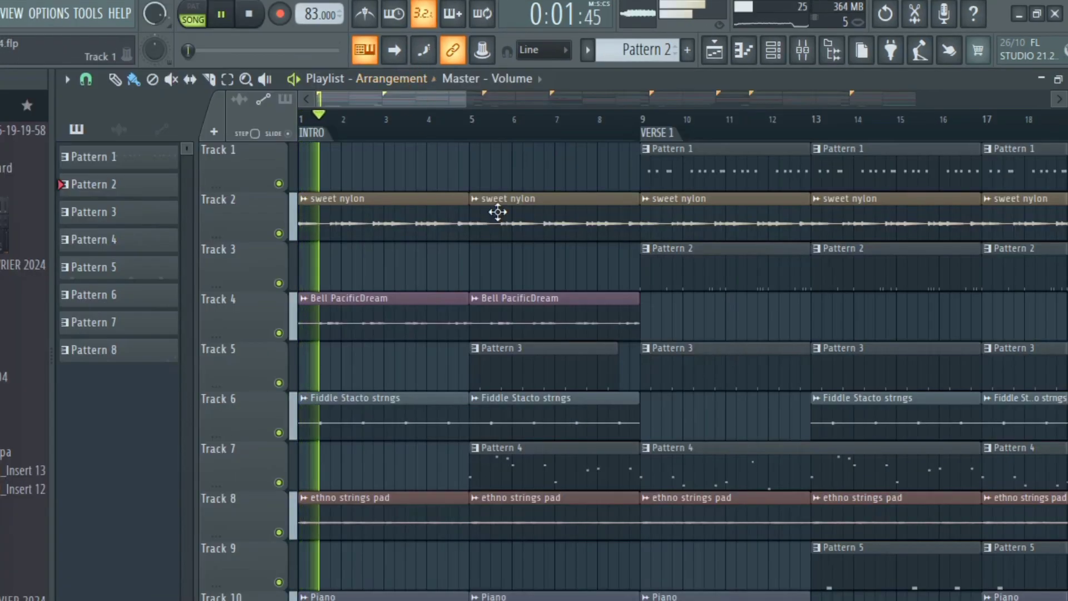
# Step: Examine the finished arrangement's tracks and sections from the intro through verse 2 during playback
pyautogui.scroll(-3, 683, 382)
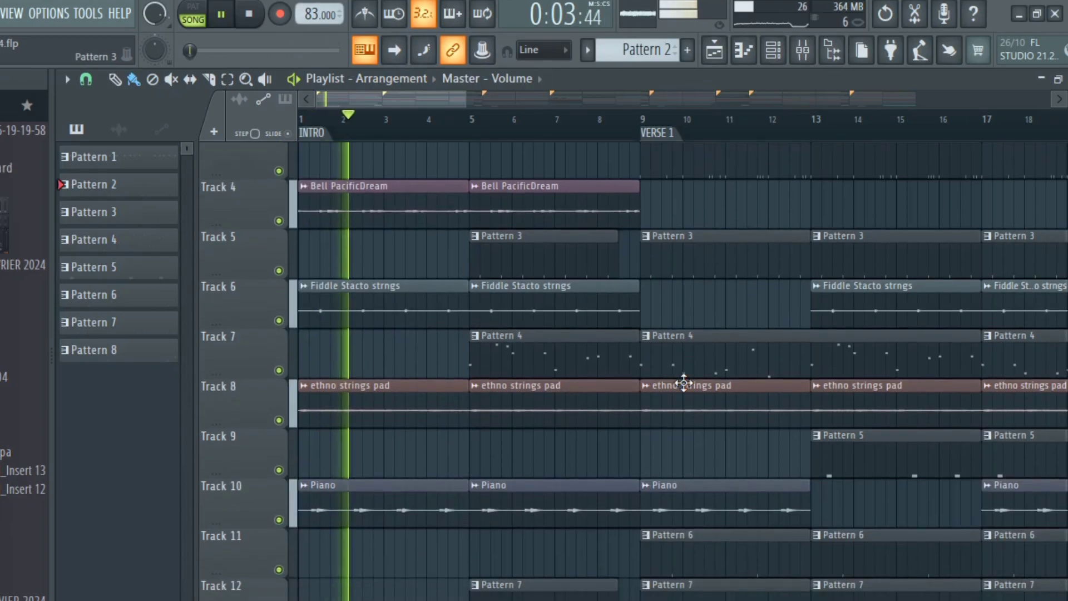
pyautogui.scroll(-4, 684, 383)
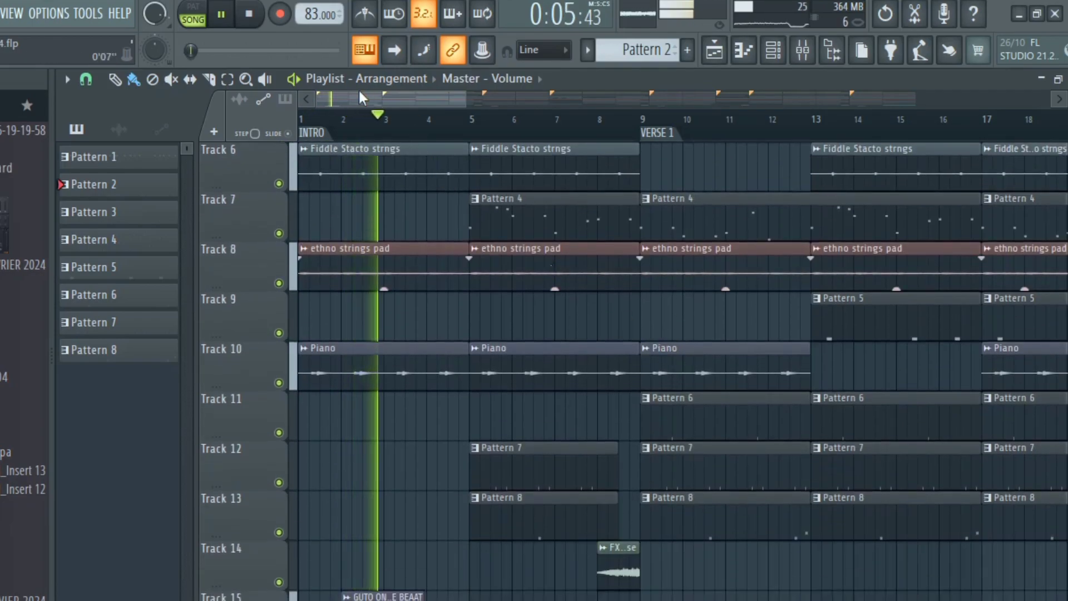
pyautogui.scroll(5, 688, 323)
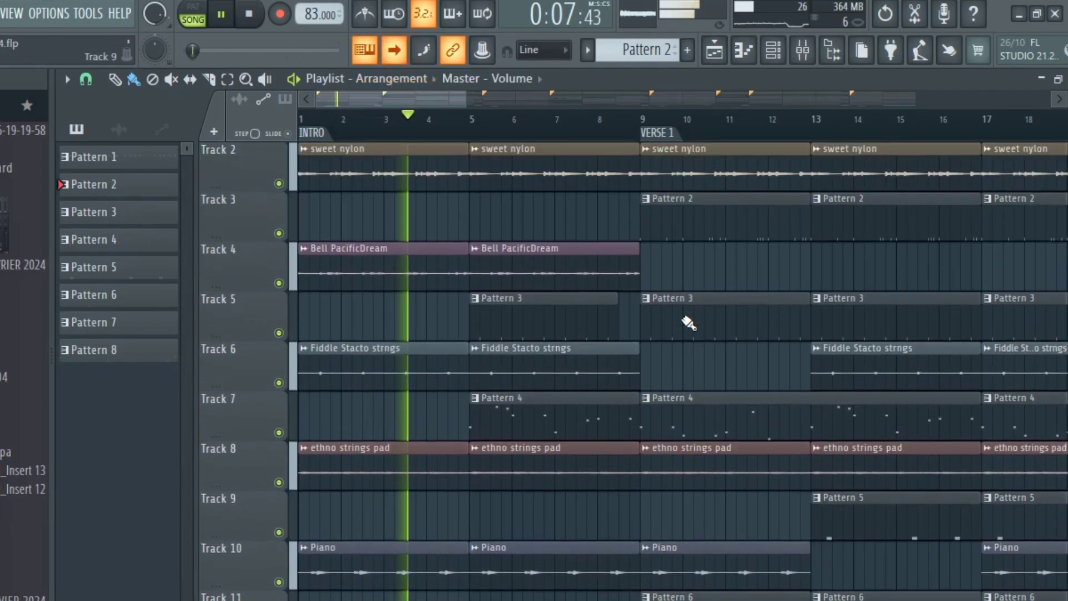
pyautogui.scroll(1, 688, 323)
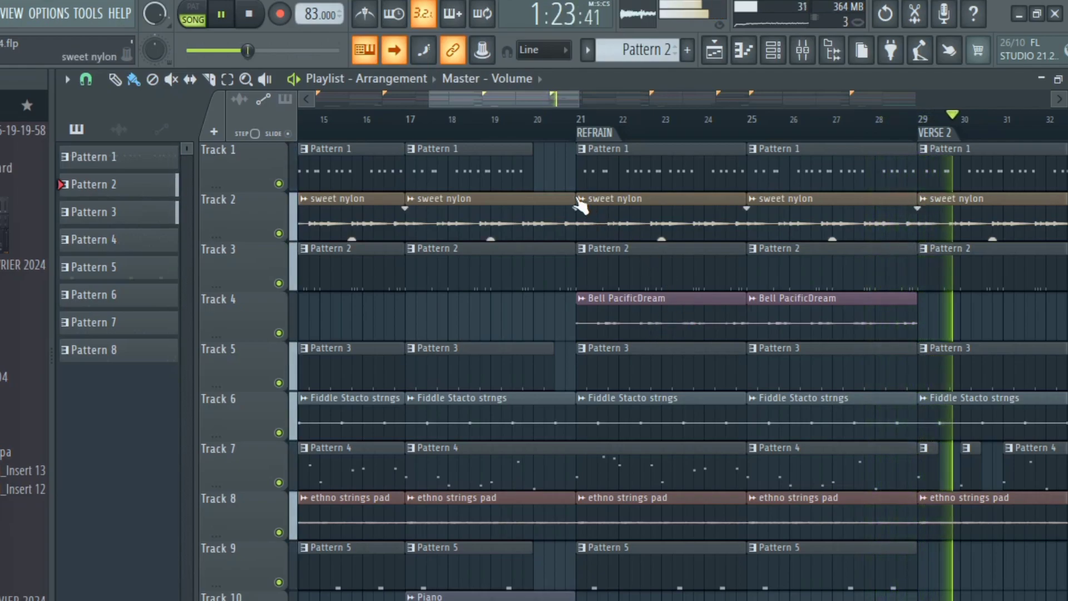
pyautogui.moveTo(519, 96); pyautogui.dragTo(565, 99)
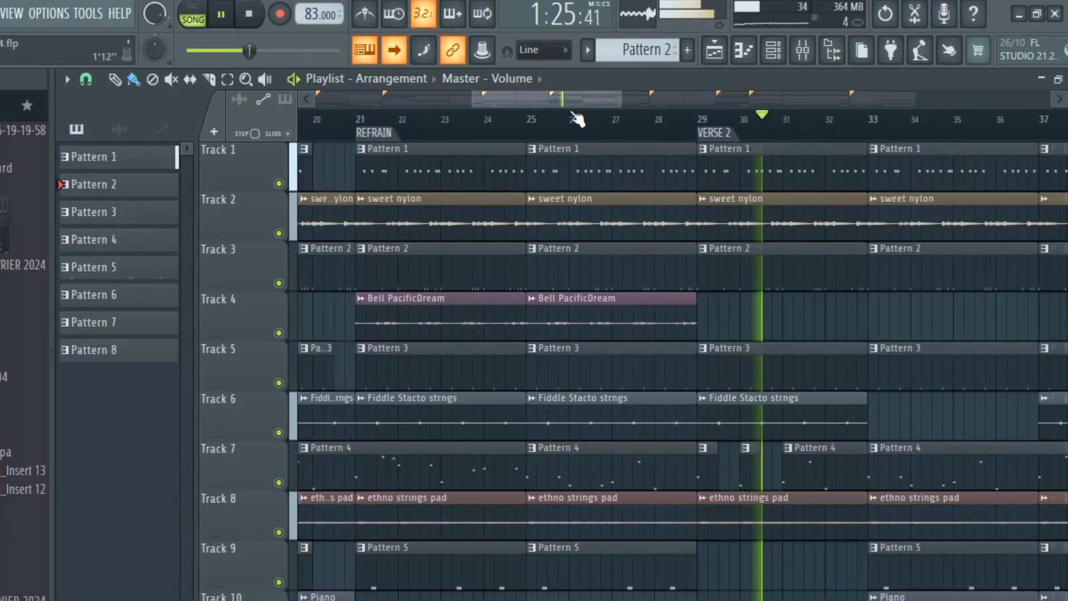
pyautogui.scroll(-3, 779, 345)
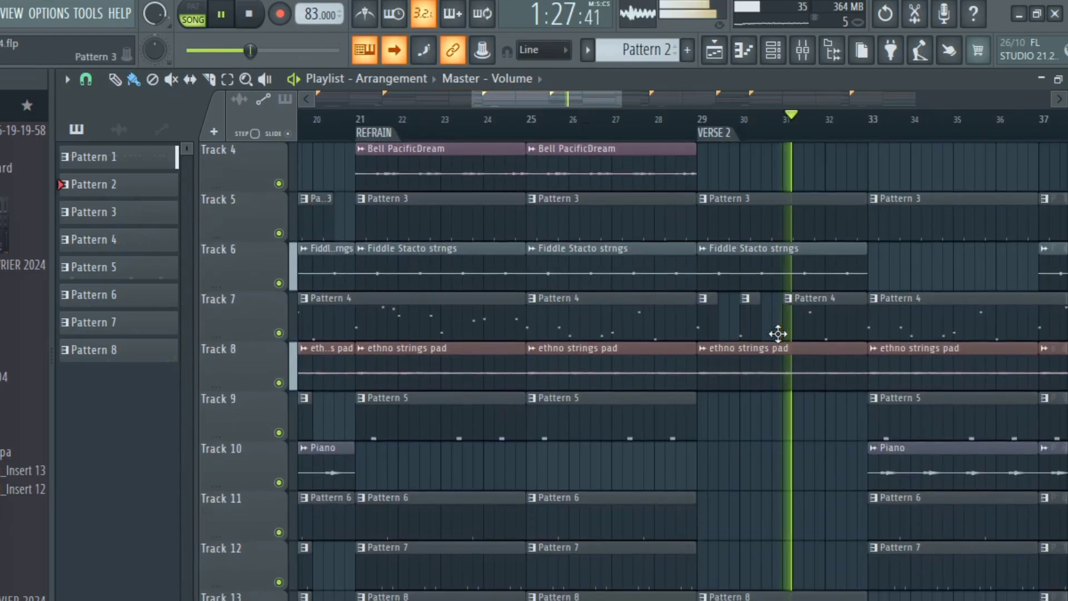
pyautogui.moveTo(589, 97); pyautogui.dragTo(642, 123)
pyautogui.scroll(-1, 690, 238)
pyautogui.scroll(-1, 689, 238)
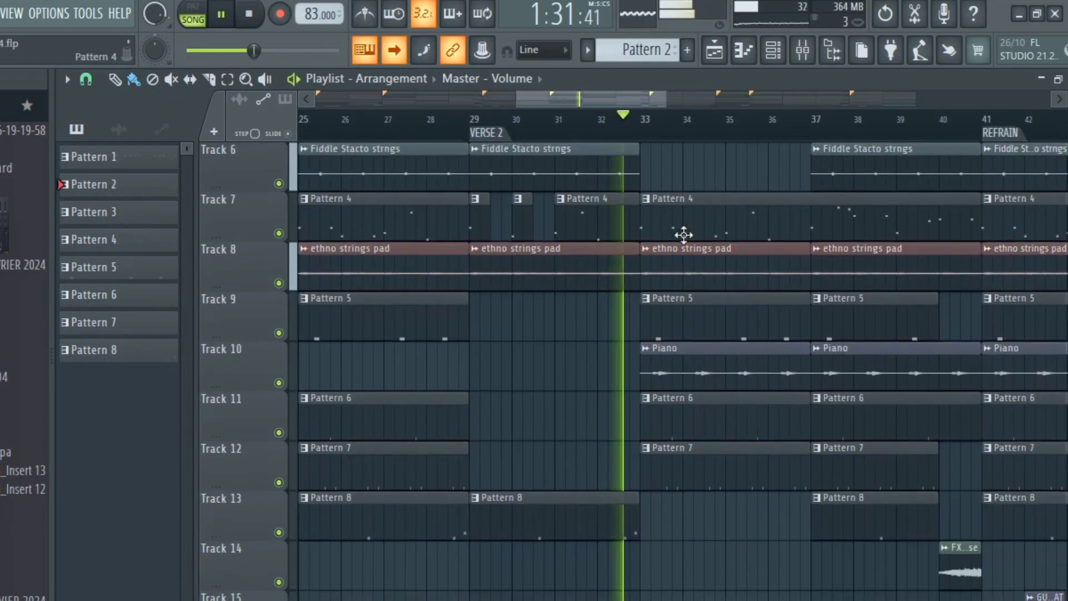